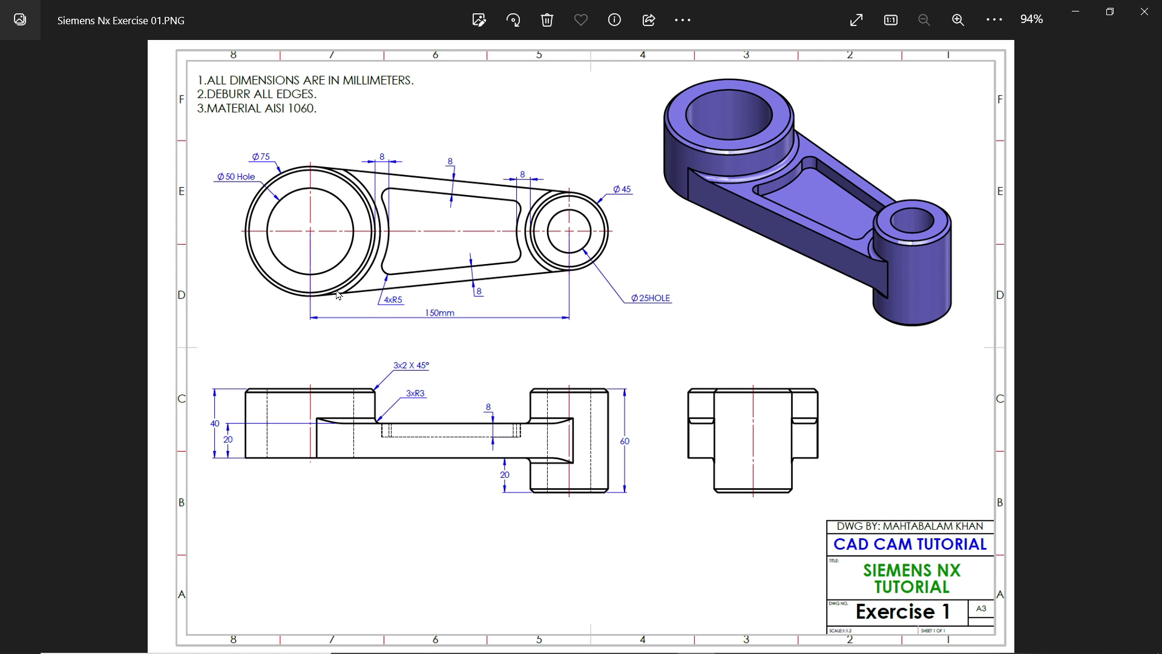
# Step: Zoom the Exercise 1 lever drawing to 133% and pan across its top, front and side views
pyautogui.keyDown('ctrl'); pyautogui.scroll(2, 338, 316); pyautogui.keyUp('ctrl')
pyautogui.moveTo(339, 319); pyautogui.dragTo(366, 333)
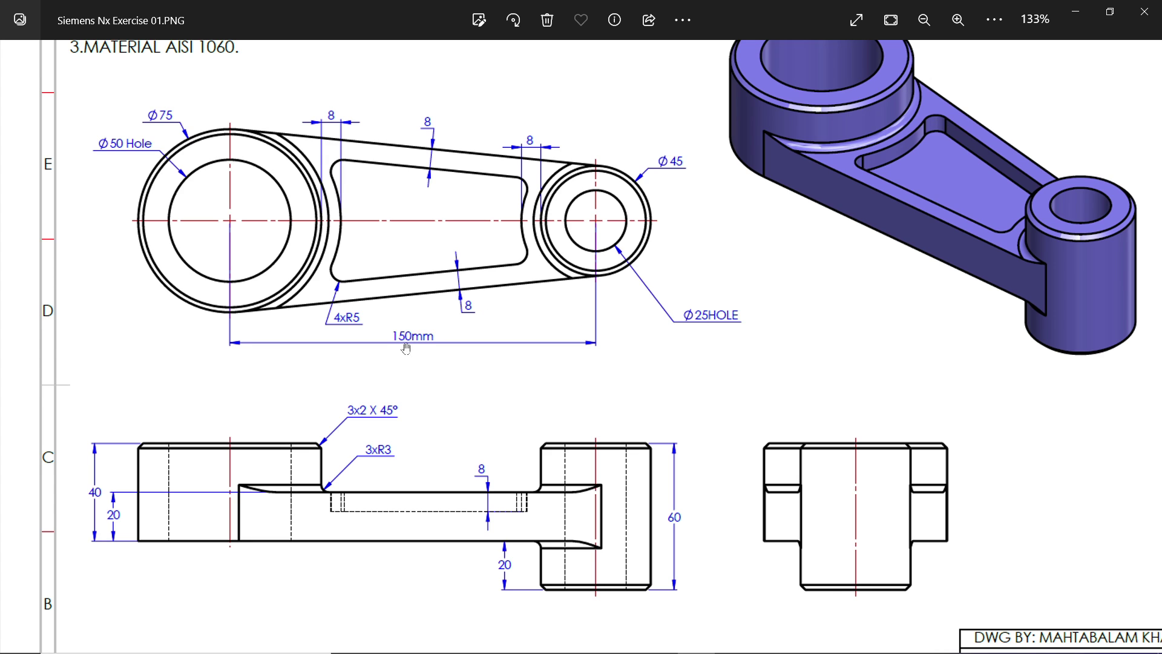
pyautogui.moveTo(411, 349); pyautogui.dragTo(438, 242)
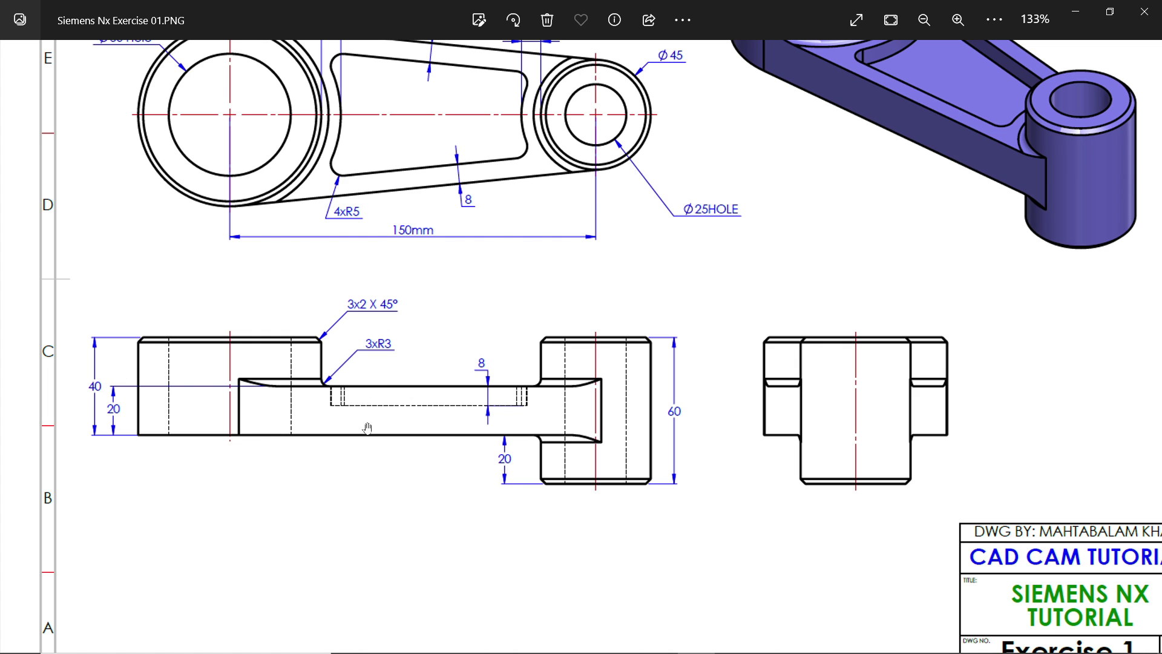
pyautogui.moveTo(416, 301); pyautogui.dragTo(423, 424)
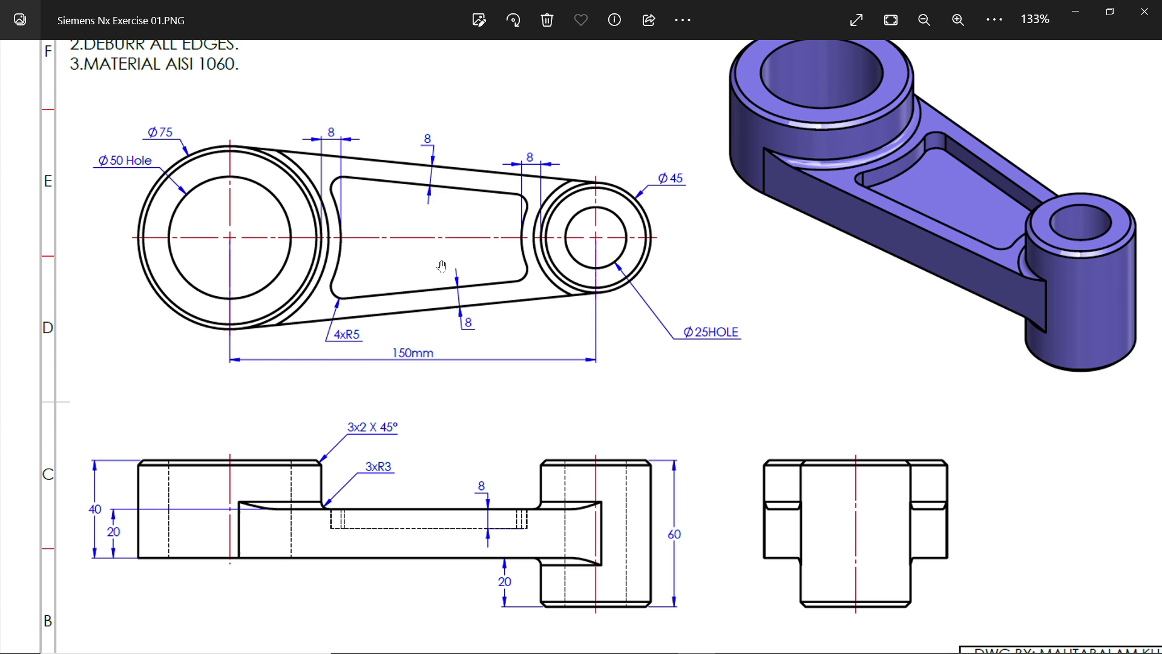
pyautogui.scroll(-2, 399, 345)
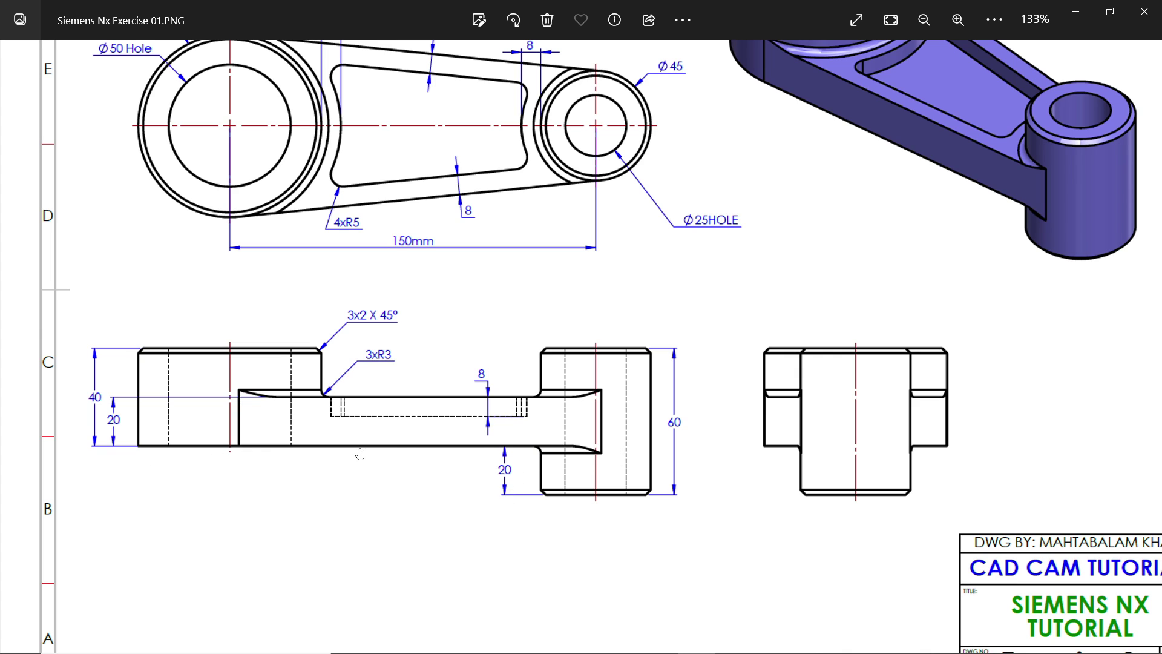
# Step: Minimize Photos to bring the NX start screen forward, leaving the File menu closed
pyautogui.click(1077, 15)
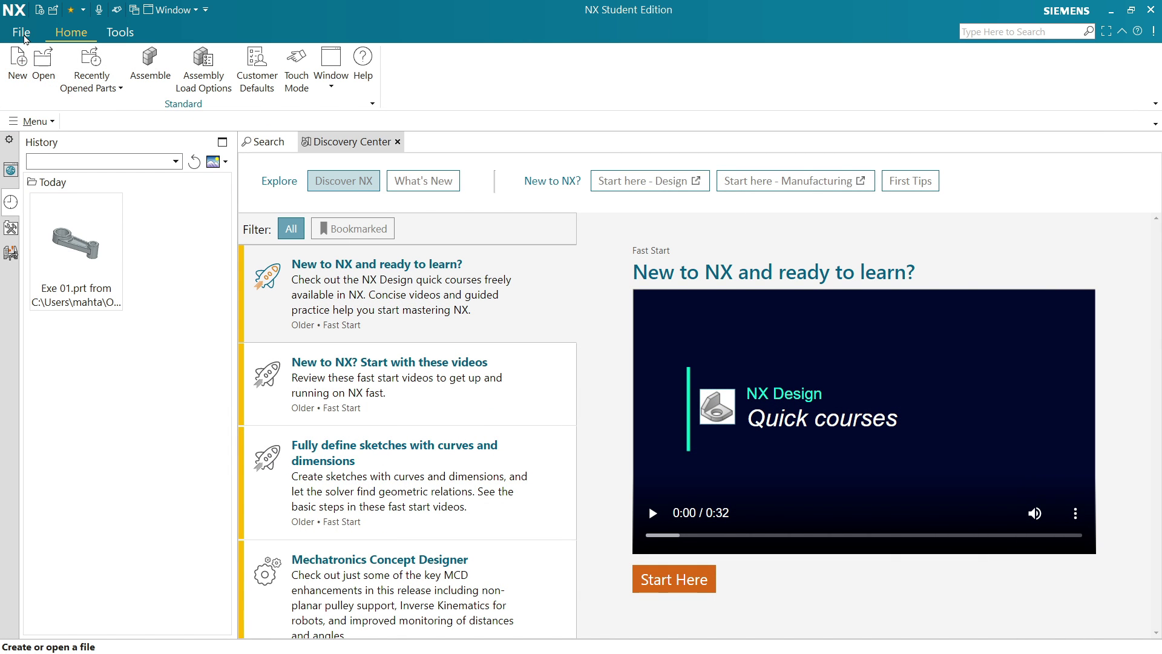
pyautogui.click(21, 35)
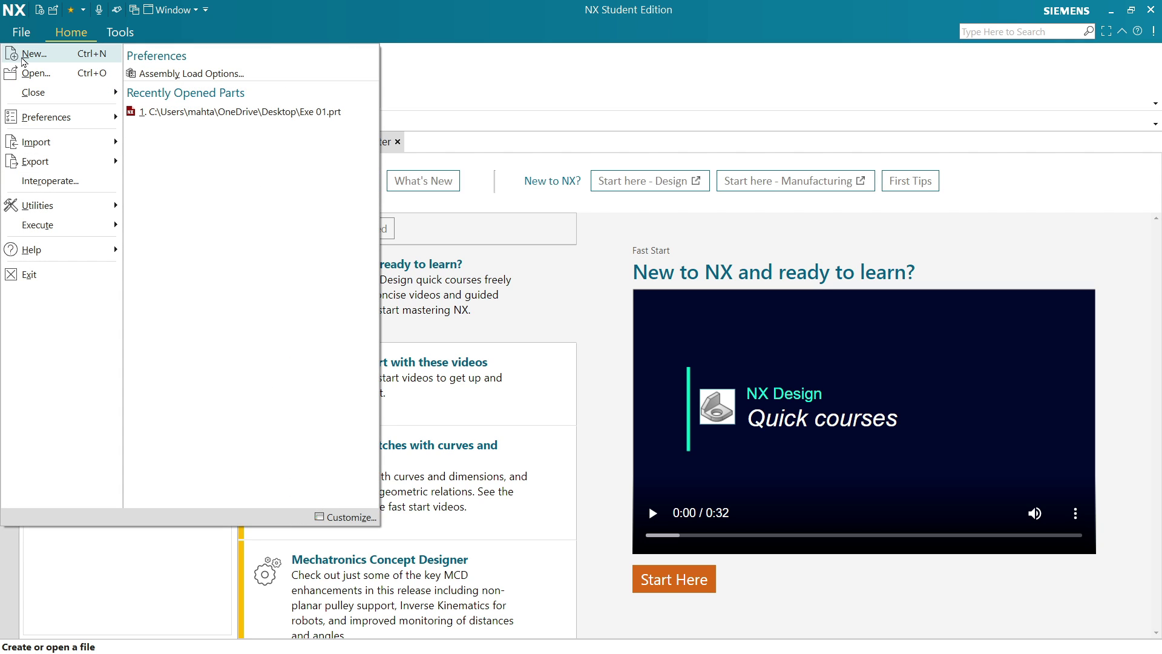
pyautogui.press('Escape')
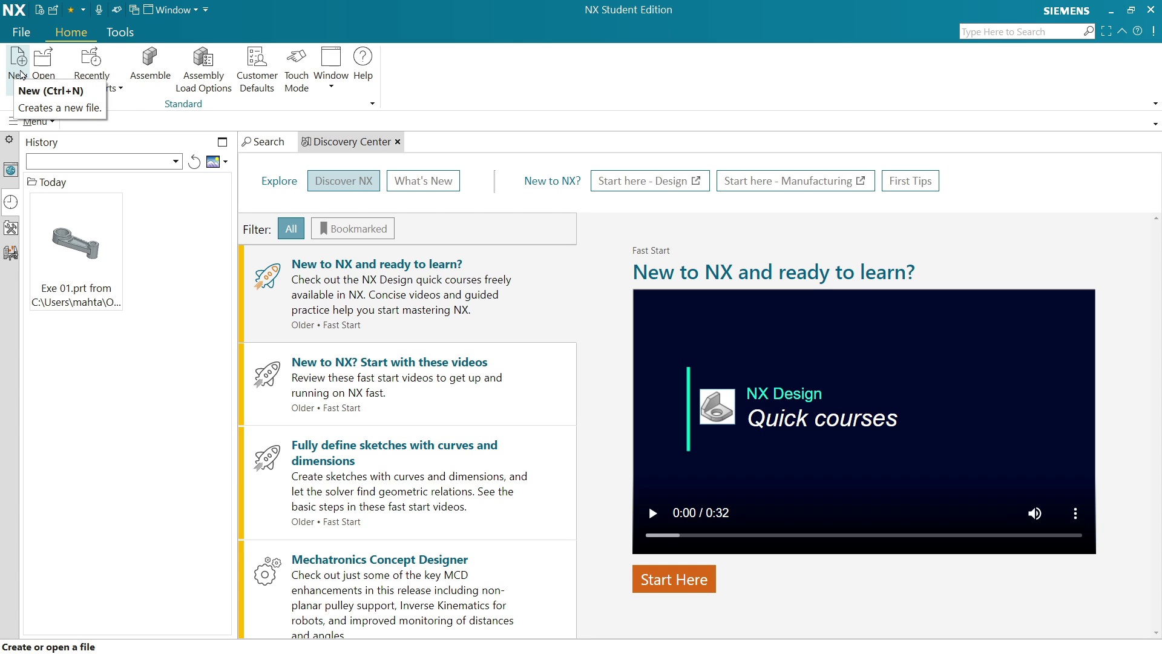
# Step: Create a millimetre Model part named 'Exercise 01' in the Desktop folder
pyautogui.click(19, 66)
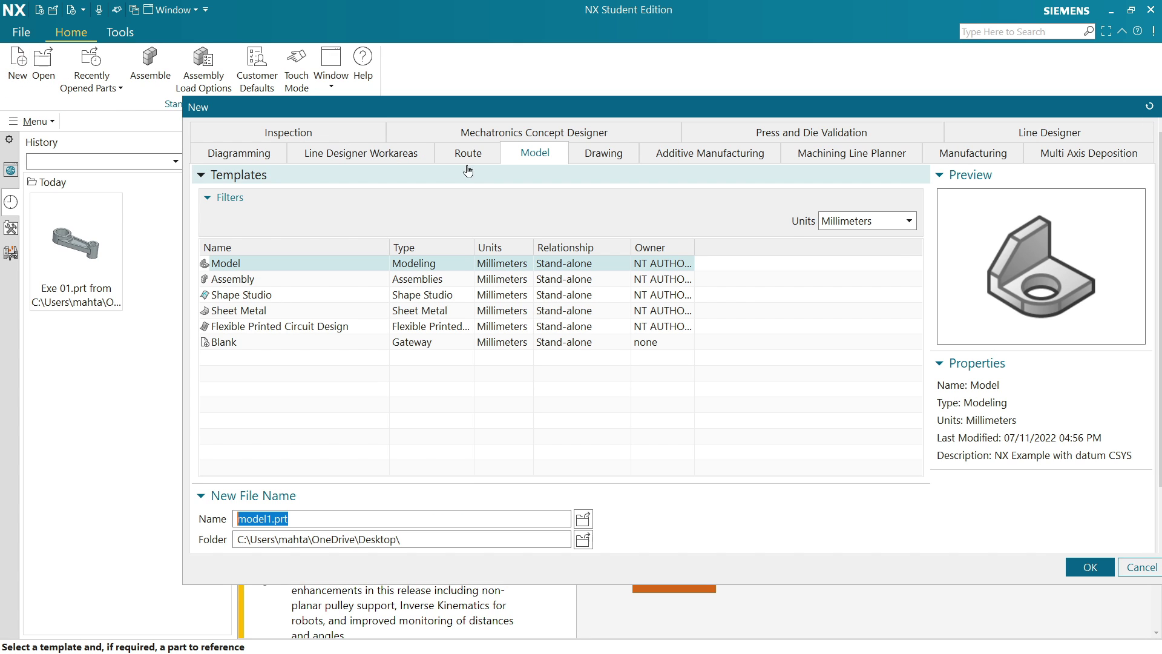
pyautogui.moveTo(507, 115); pyautogui.dragTo(500, 147)
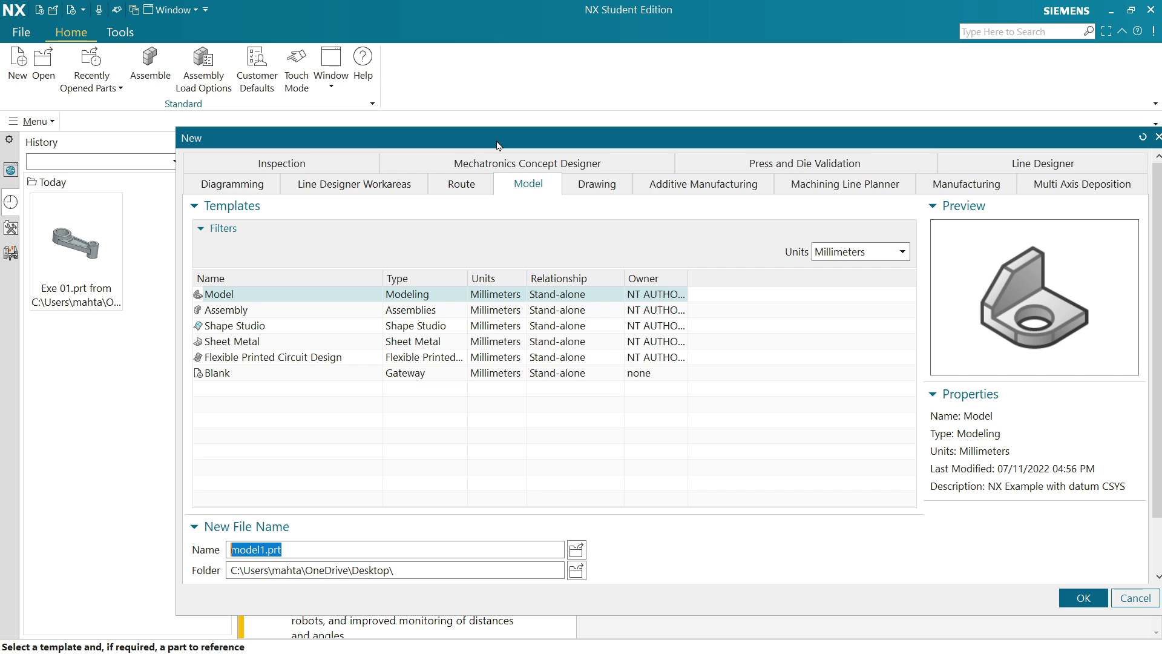
pyautogui.click(528, 189)
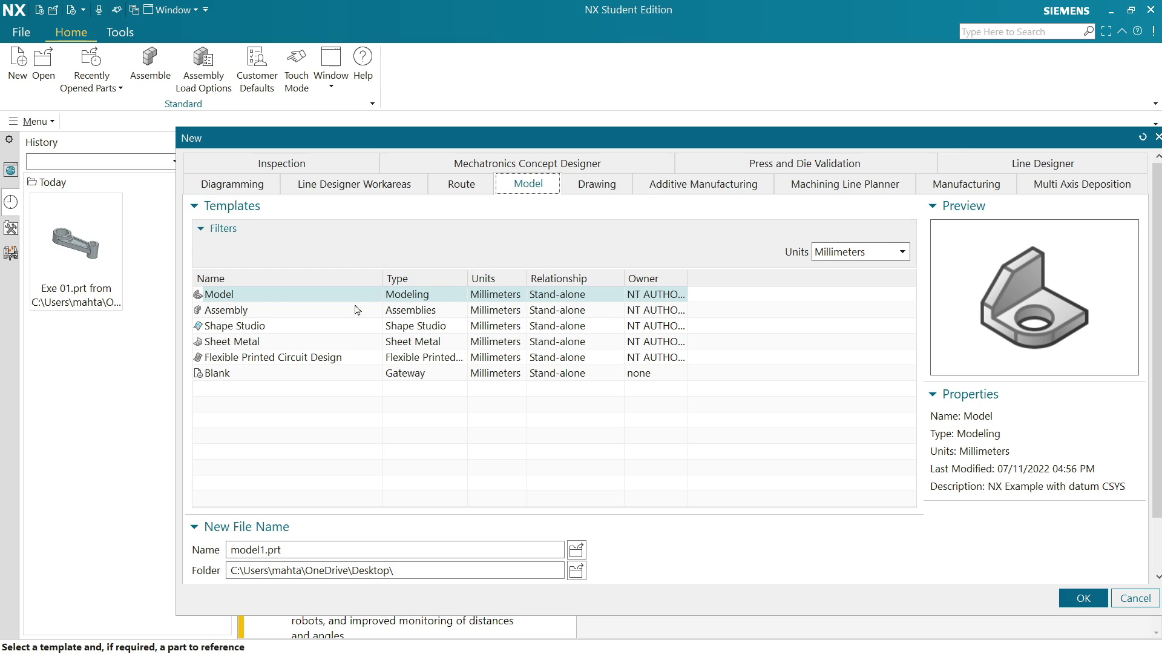
pyautogui.click(858, 253)
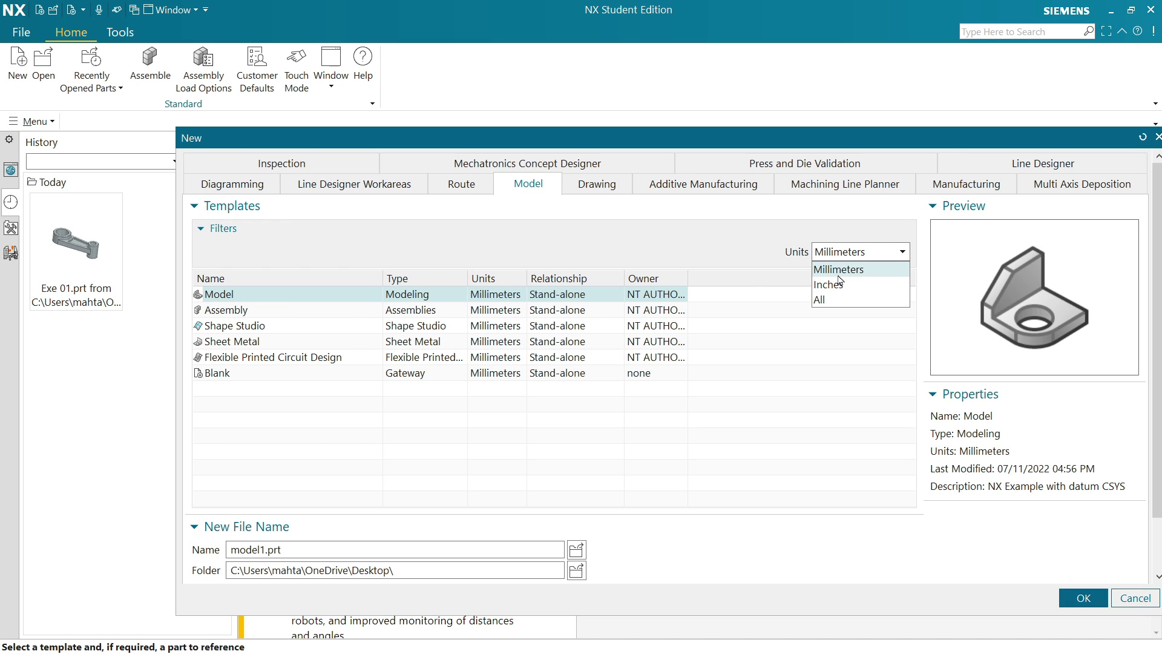
pyautogui.click(821, 255)
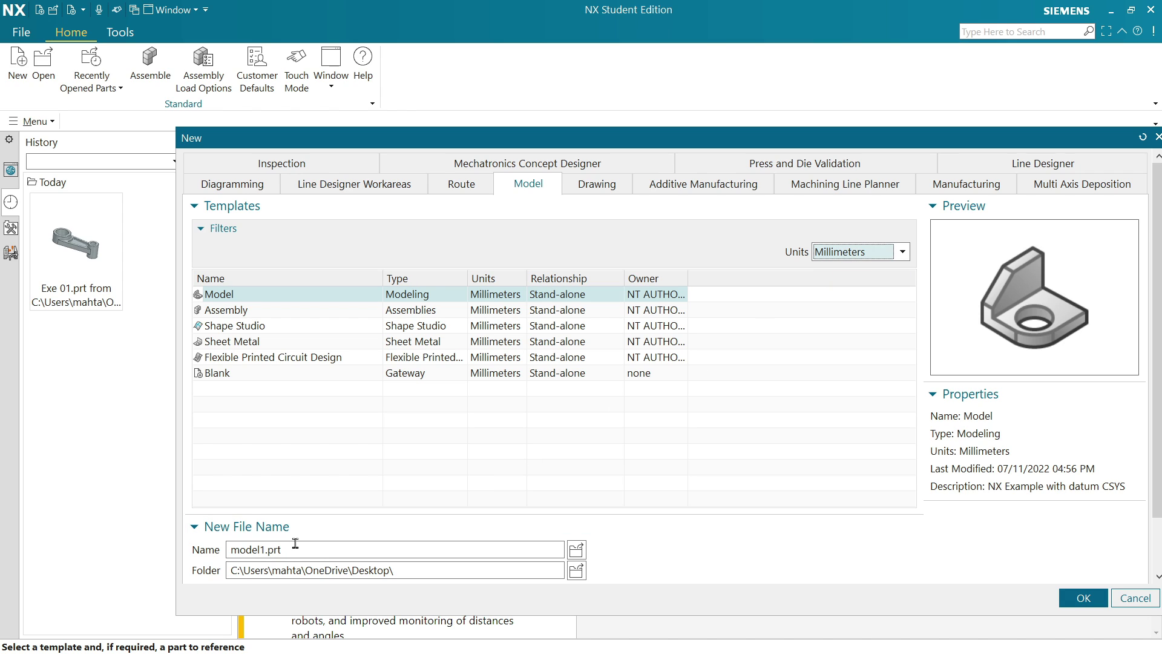
pyautogui.moveTo(296, 548); pyautogui.dragTo(224, 554)
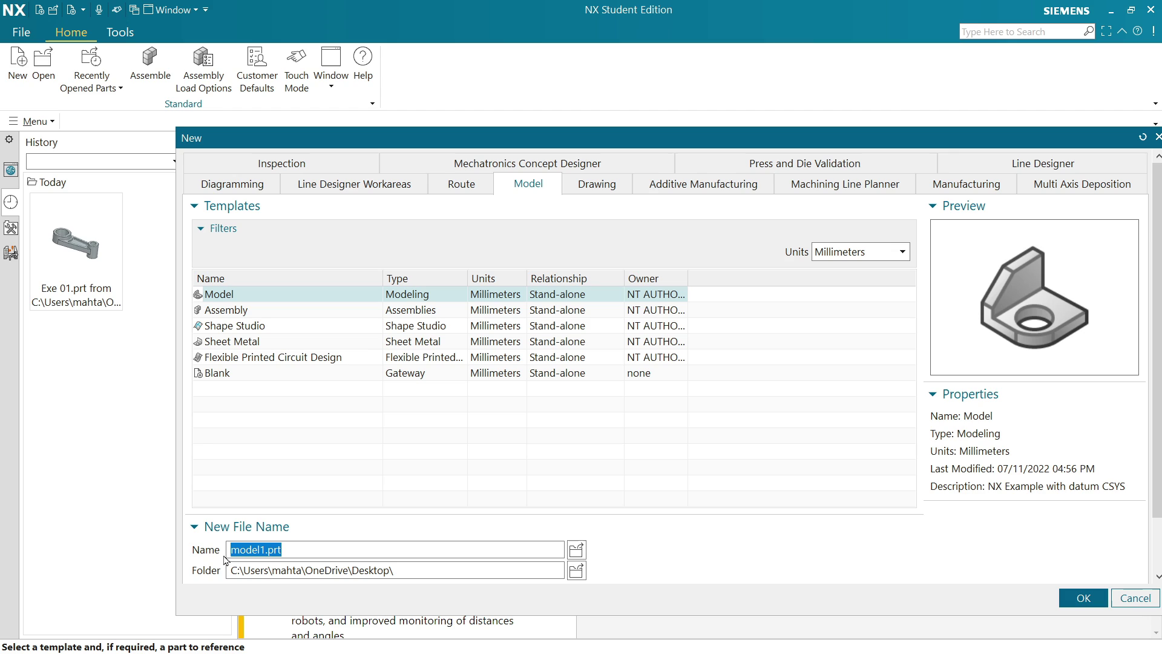
pyautogui.write('Exercise 01')
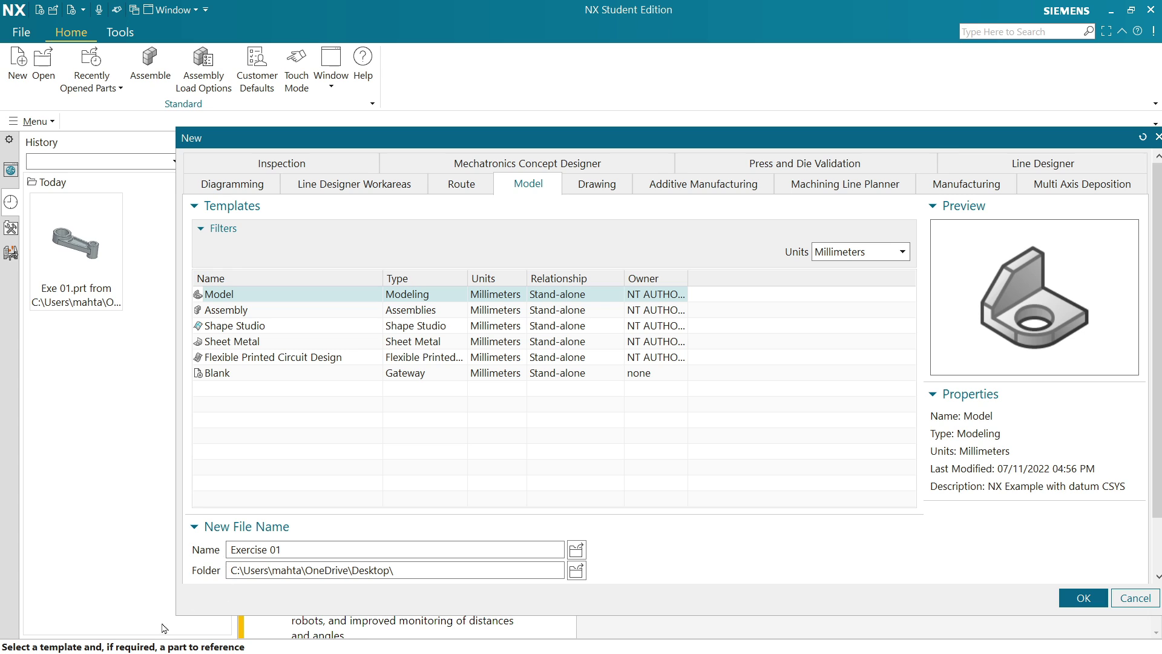
pyautogui.click(577, 570)
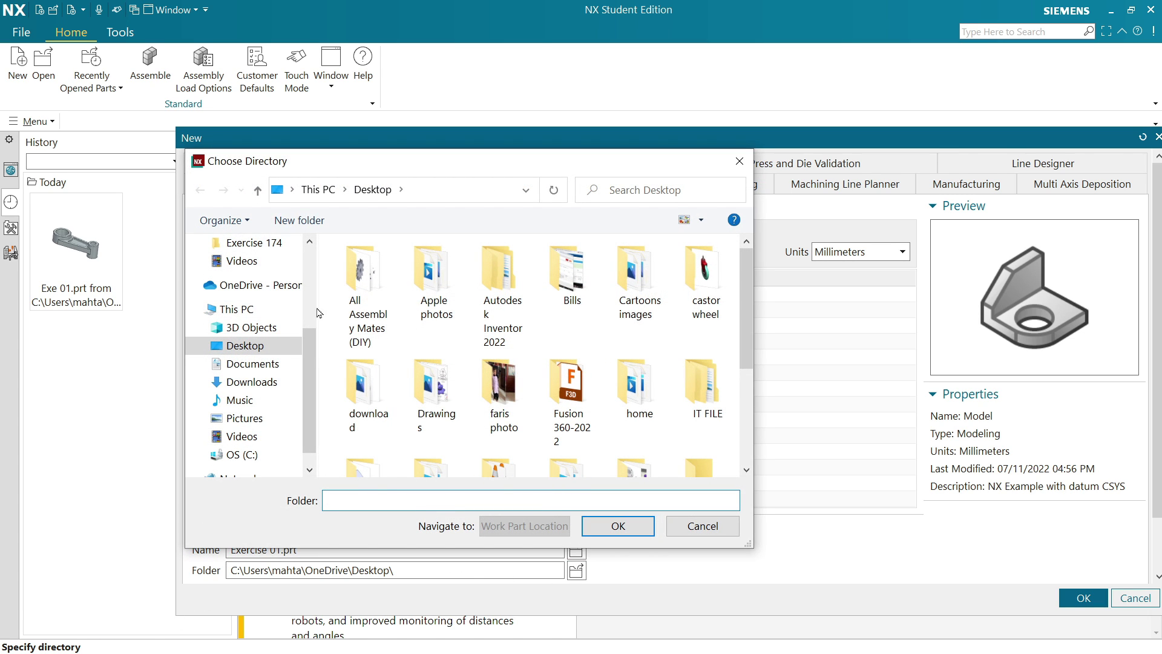
pyautogui.click(254, 354)
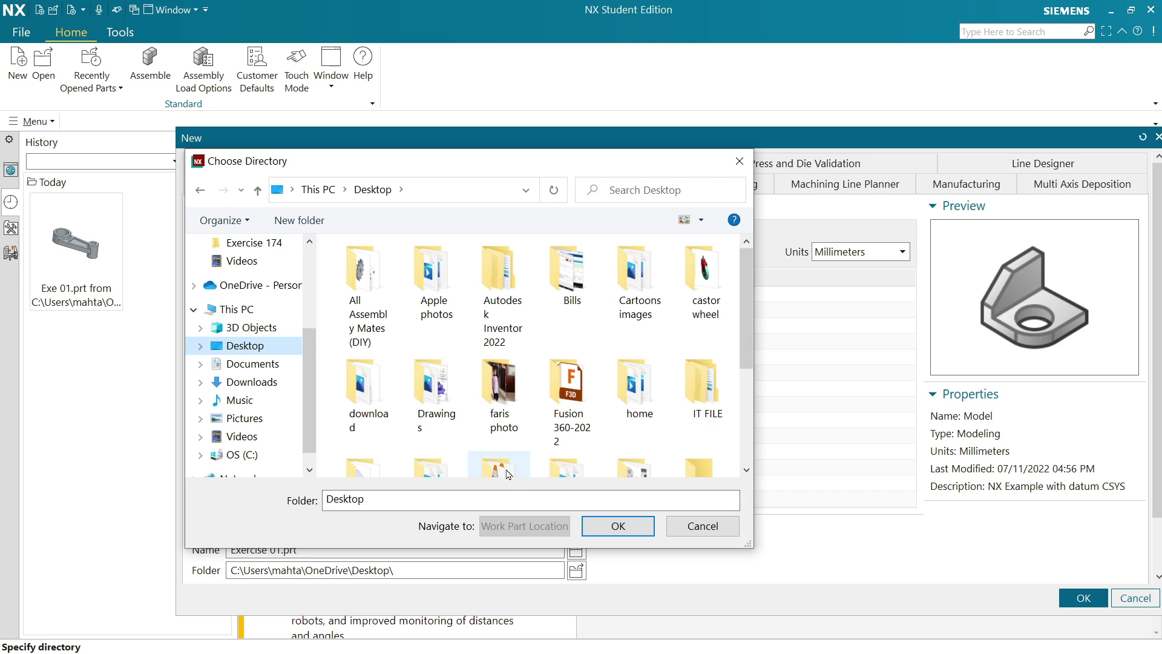
pyautogui.click(620, 525)
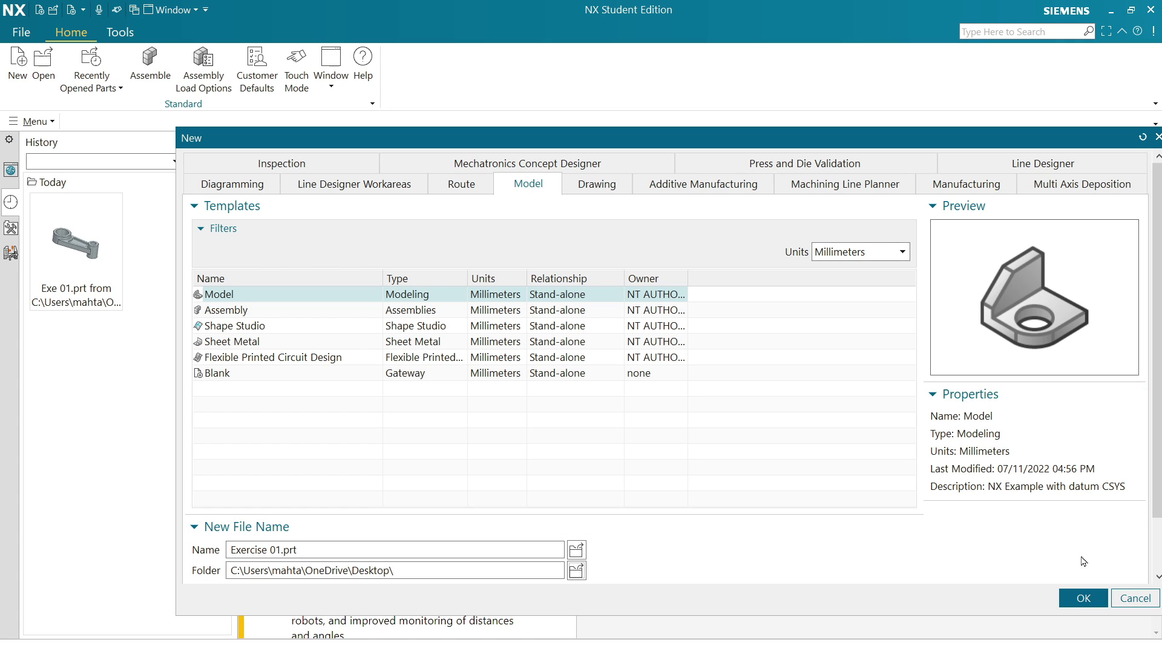
pyautogui.click(1078, 601)
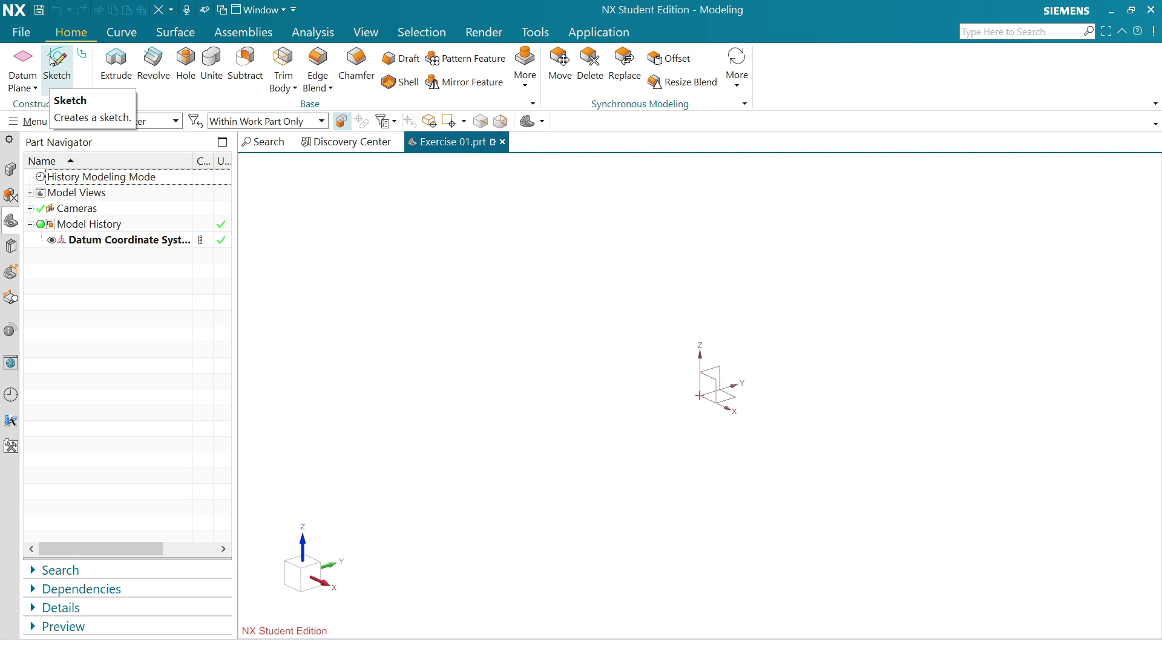
# Step: Start an On Plane sketch on the Top datum plane
pyautogui.click(52, 59)
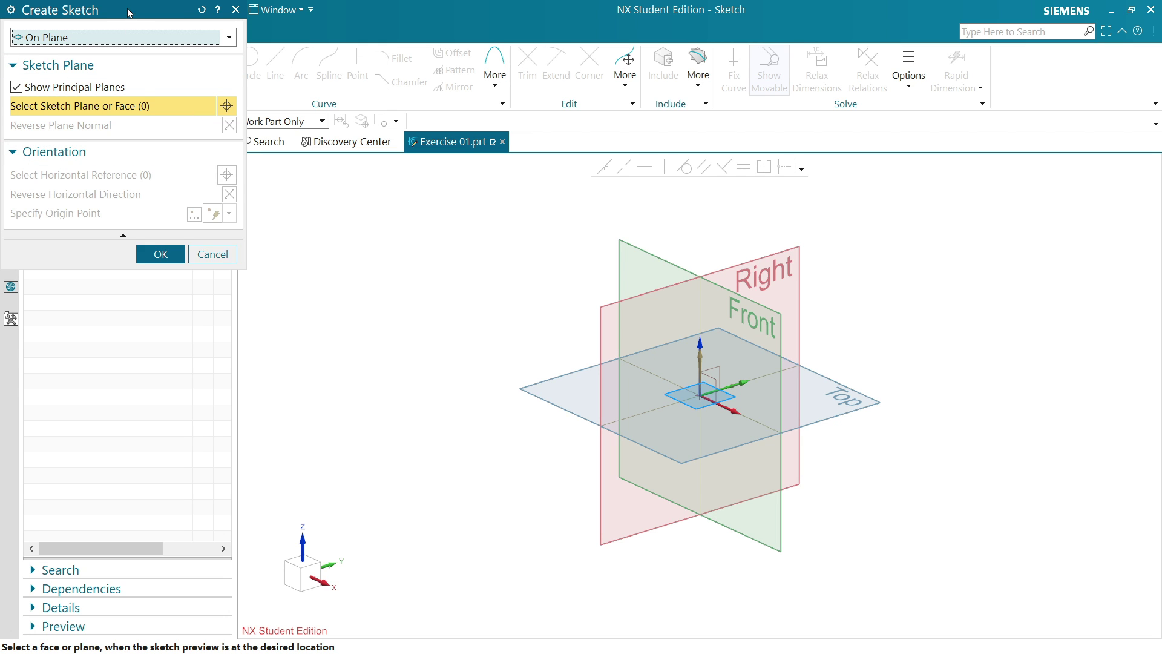
pyautogui.moveTo(128, 12); pyautogui.dragTo(368, 179)
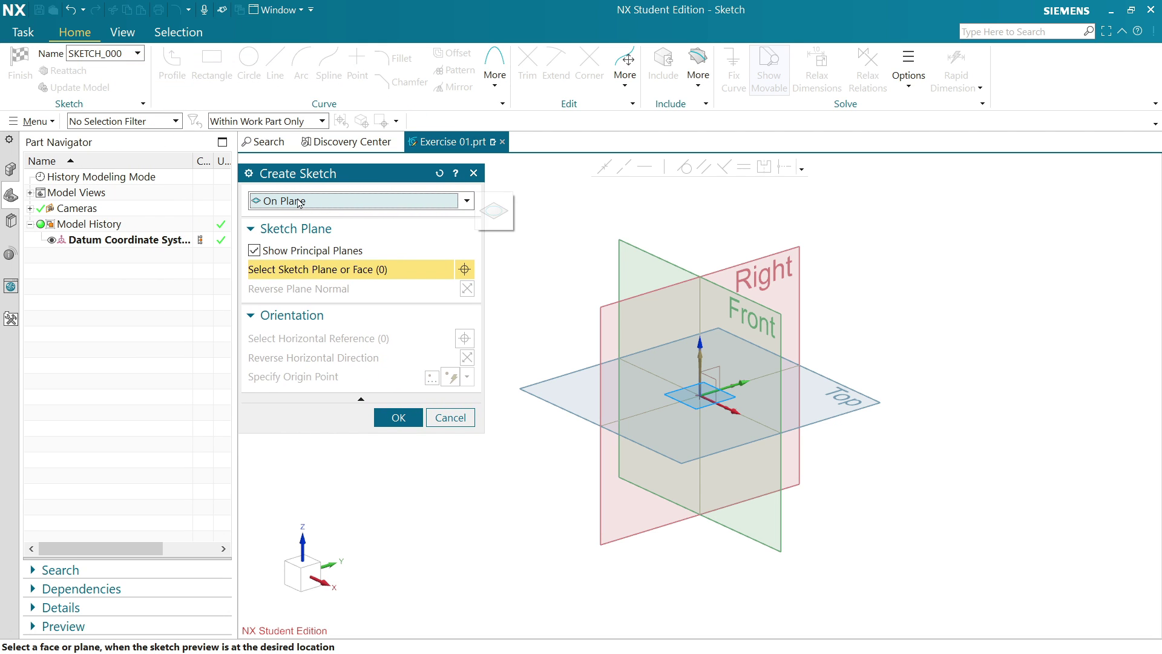
pyautogui.click(320, 202)
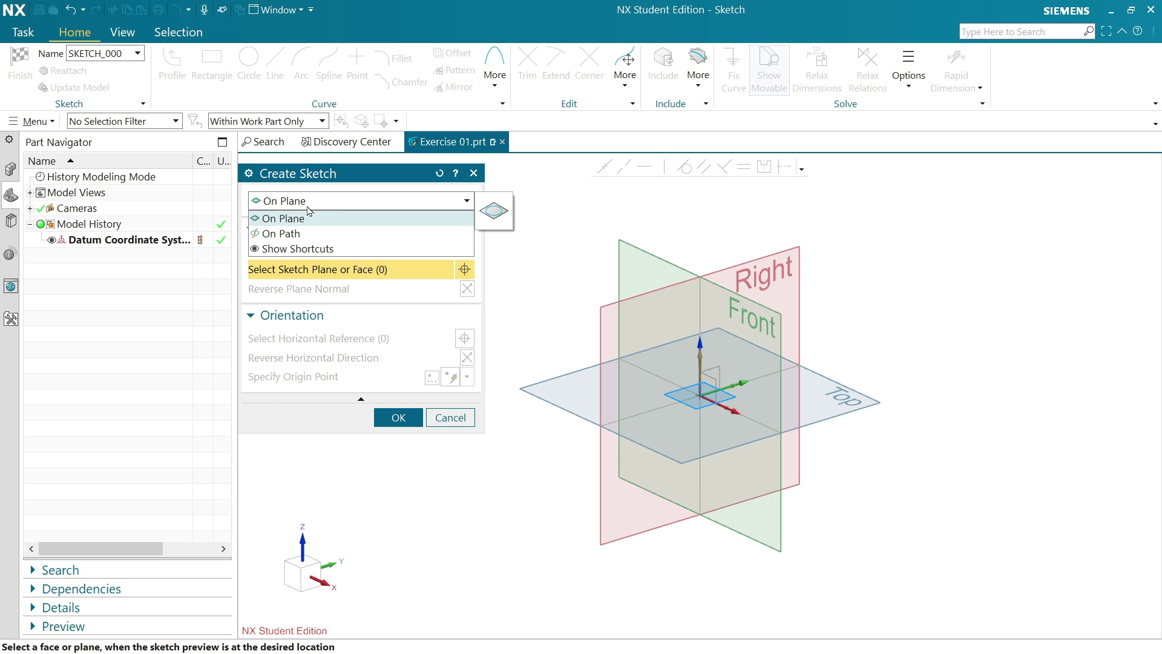
pyautogui.click(309, 213)
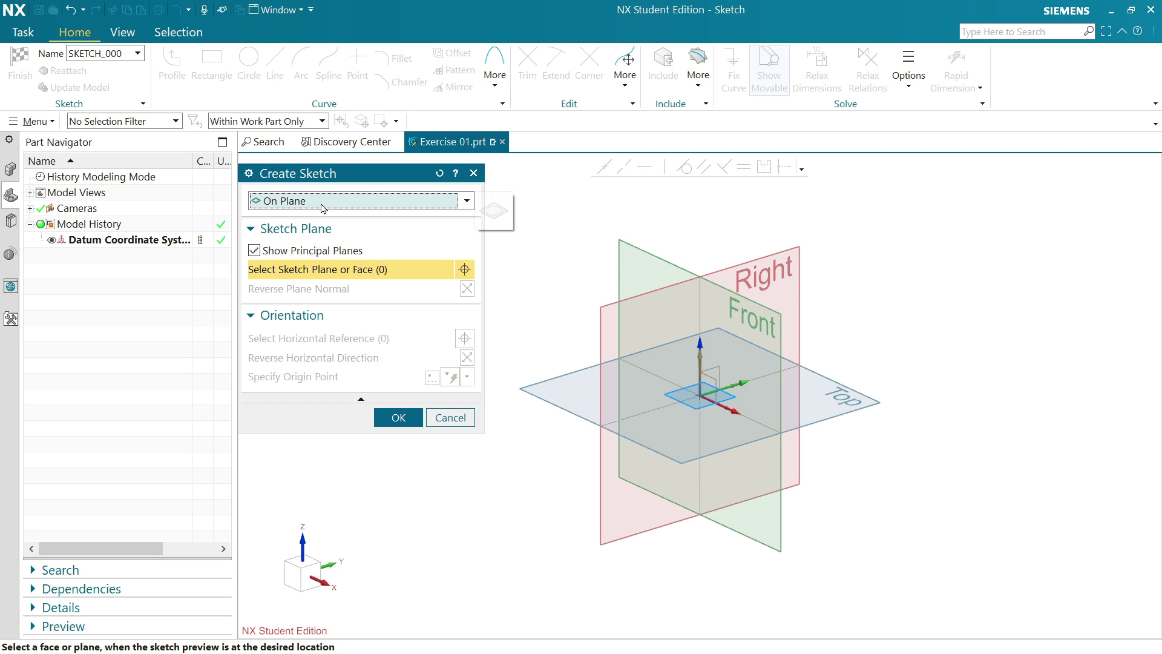
pyautogui.click(854, 404)
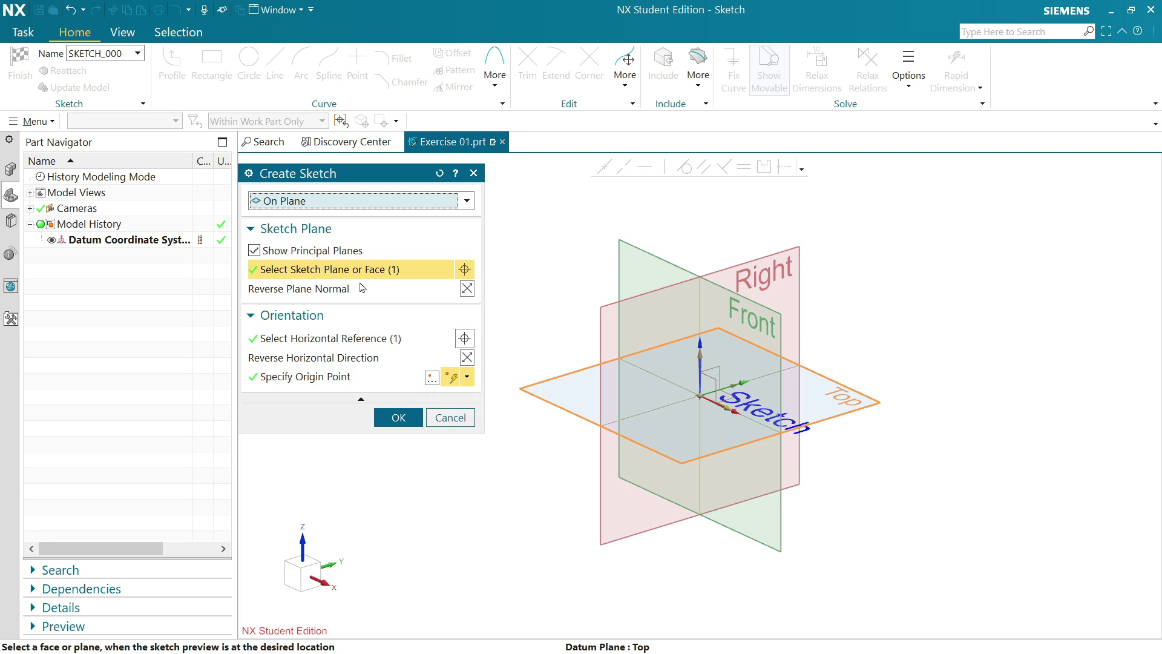
pyautogui.click(389, 417)
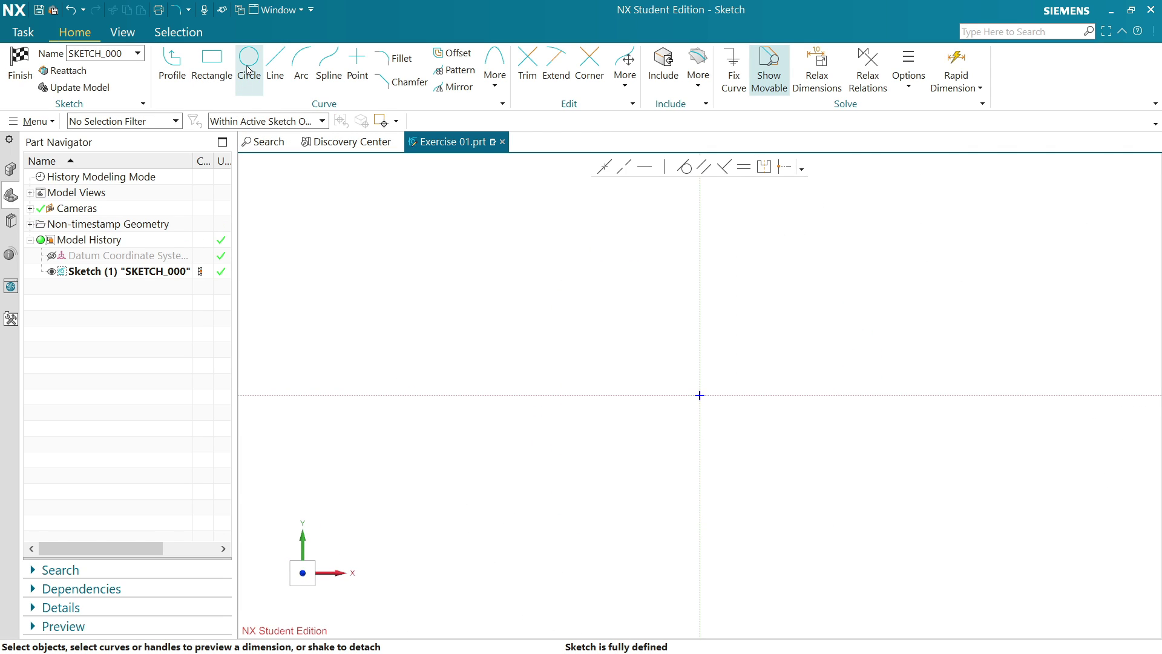
# Step: Draw a Ø75 circle at the sketch origin and a Ø45 circle to its right on the horizontal axis
pyautogui.click(247, 69)
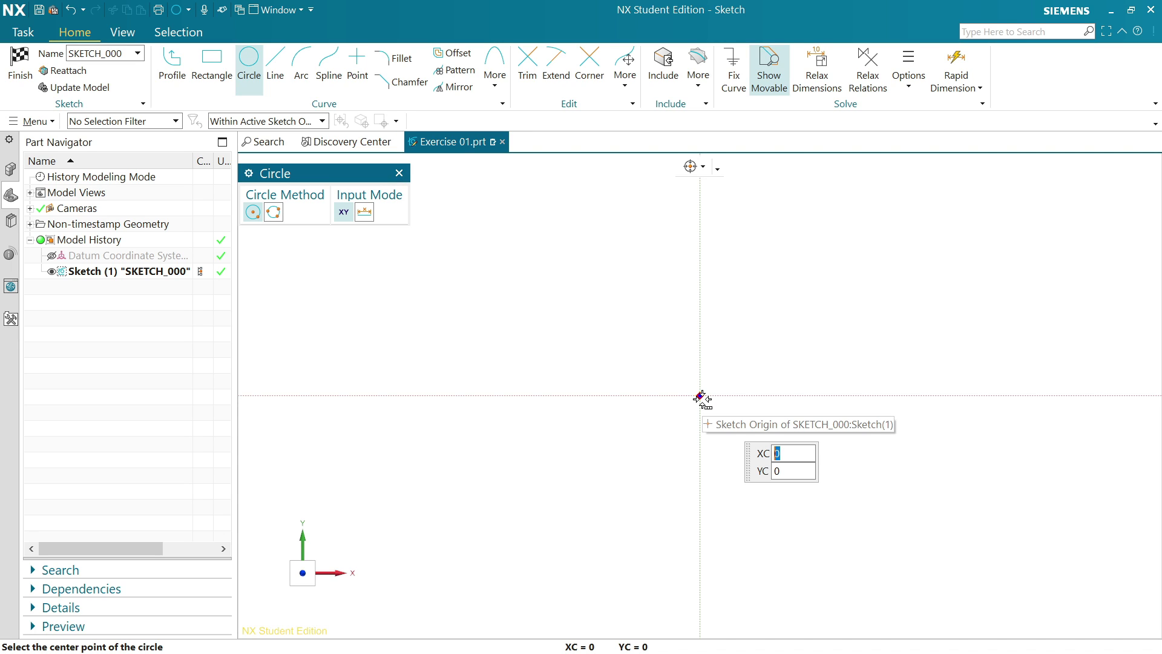
pyautogui.click(701, 397)
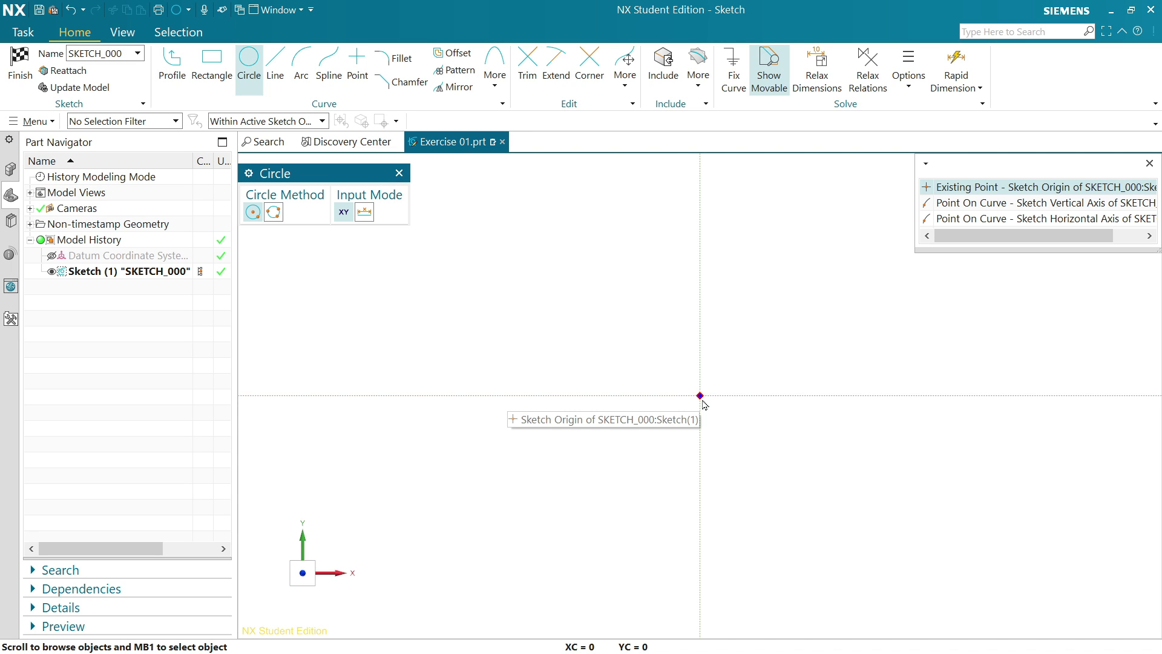
pyautogui.click(957, 187)
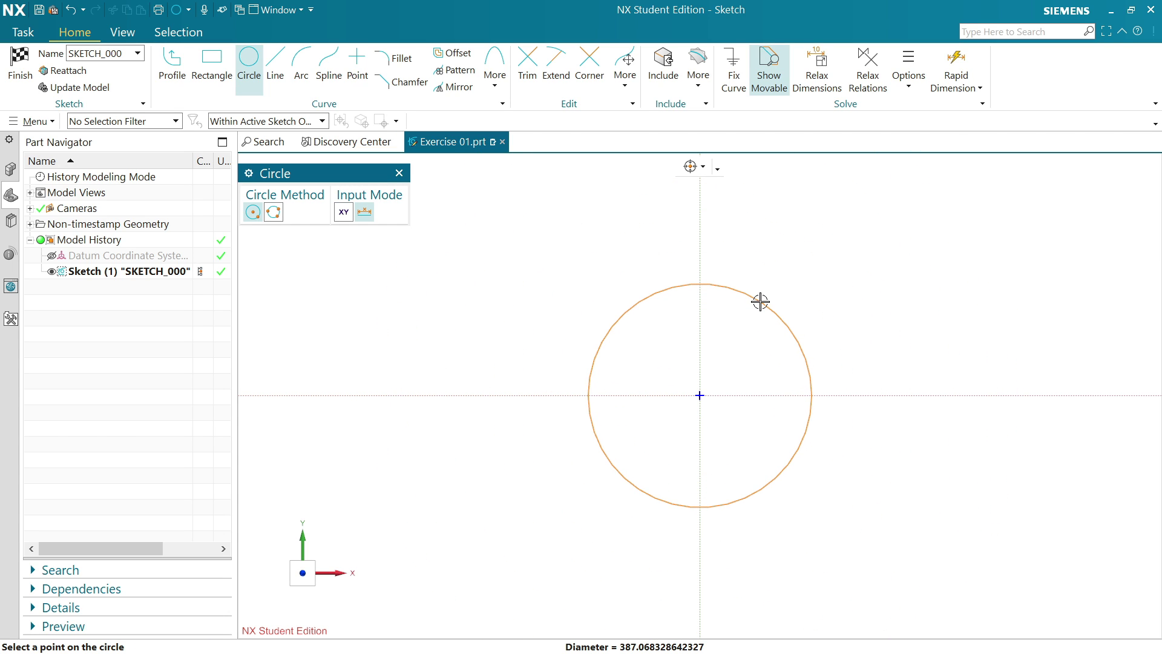
pyautogui.moveTo(760, 302)
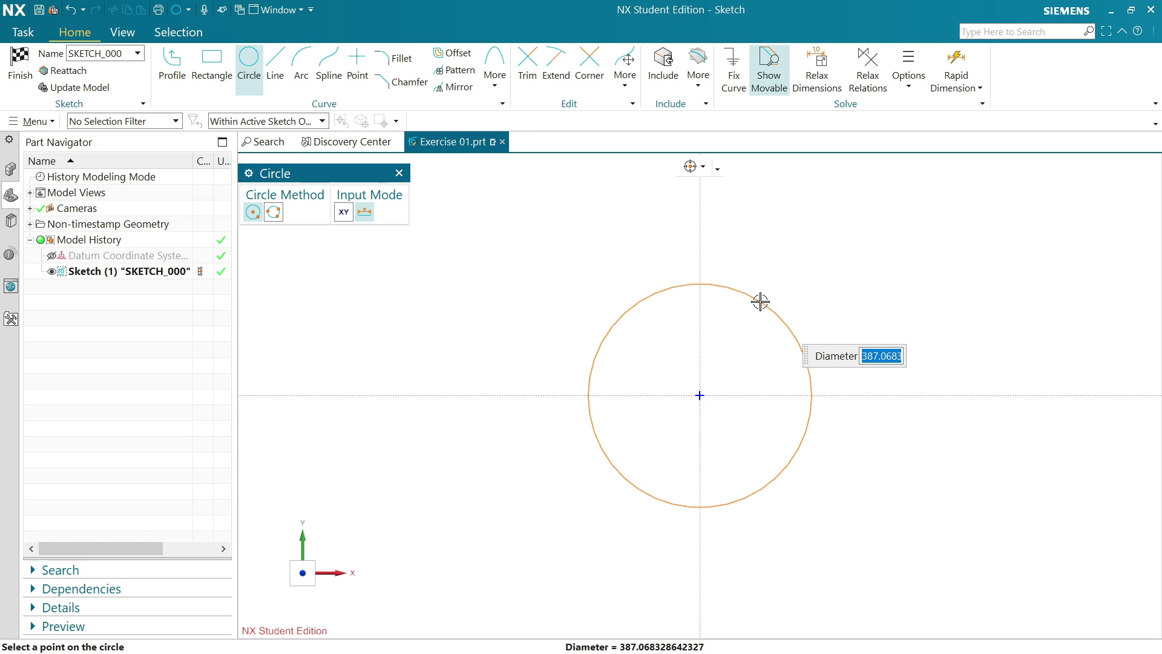
pyautogui.write('7')
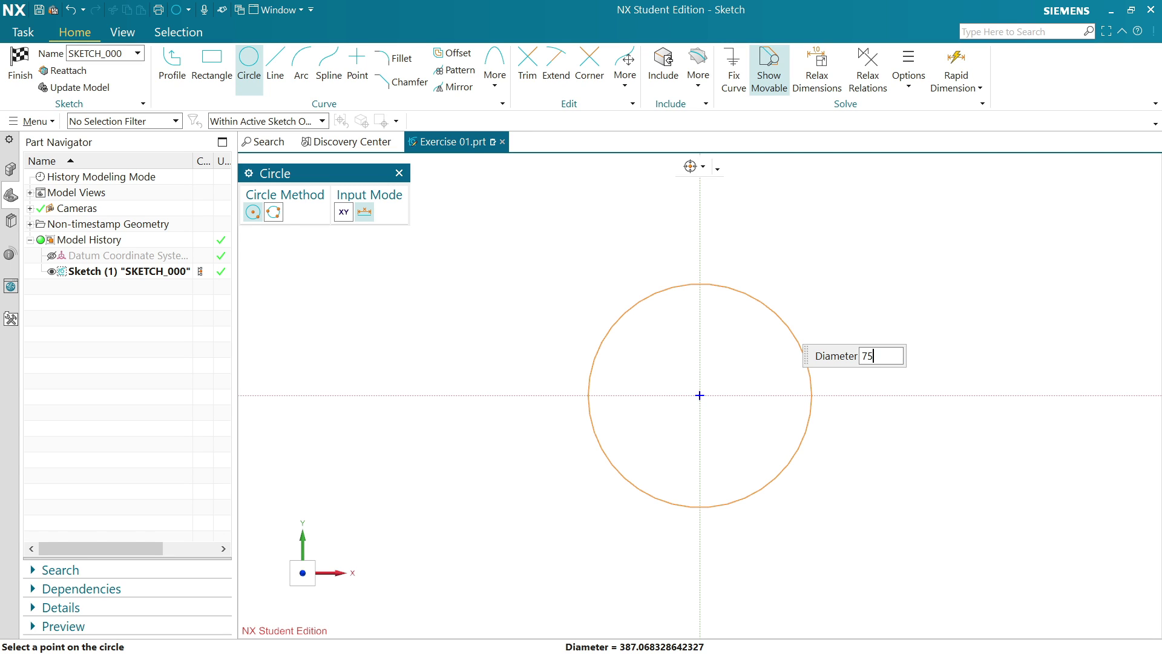
pyautogui.write('5')
pyautogui.press('Return')
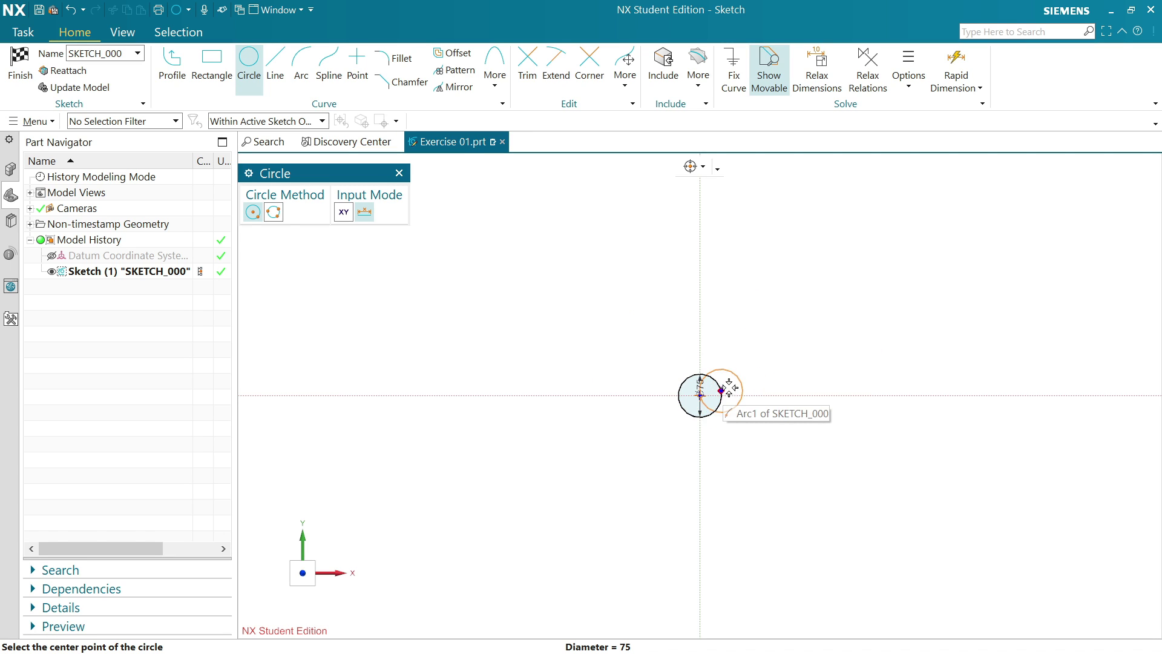
pyautogui.scroll(4, 742, 378)
pyautogui.scroll(1, 696, 429)
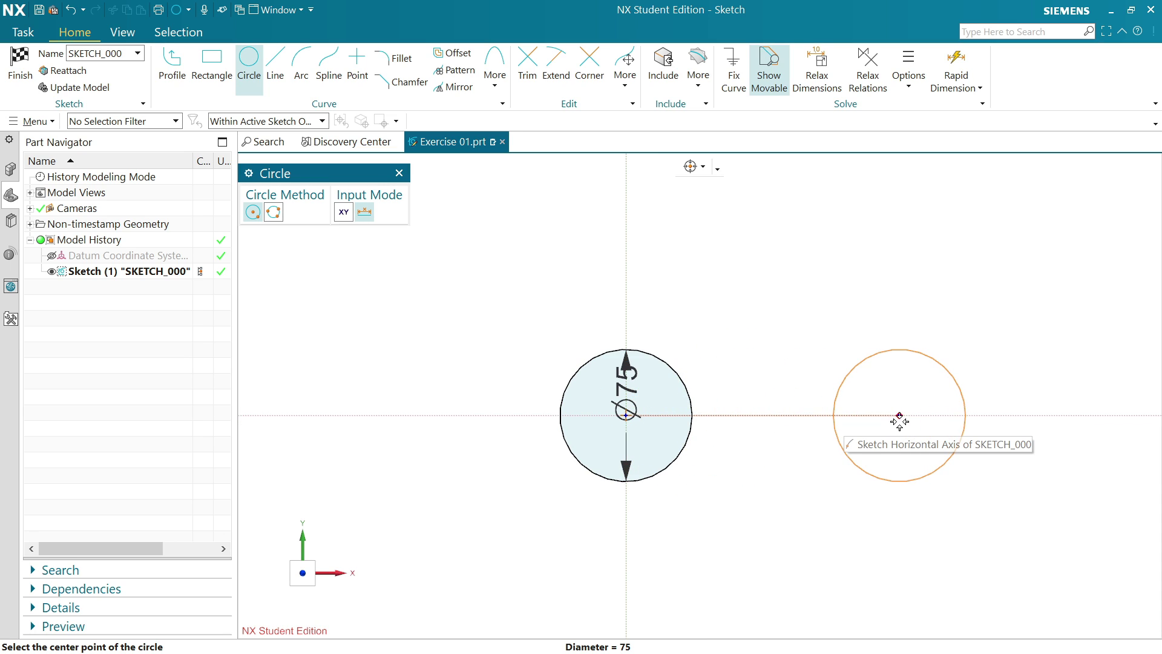
pyautogui.moveTo(906, 421)
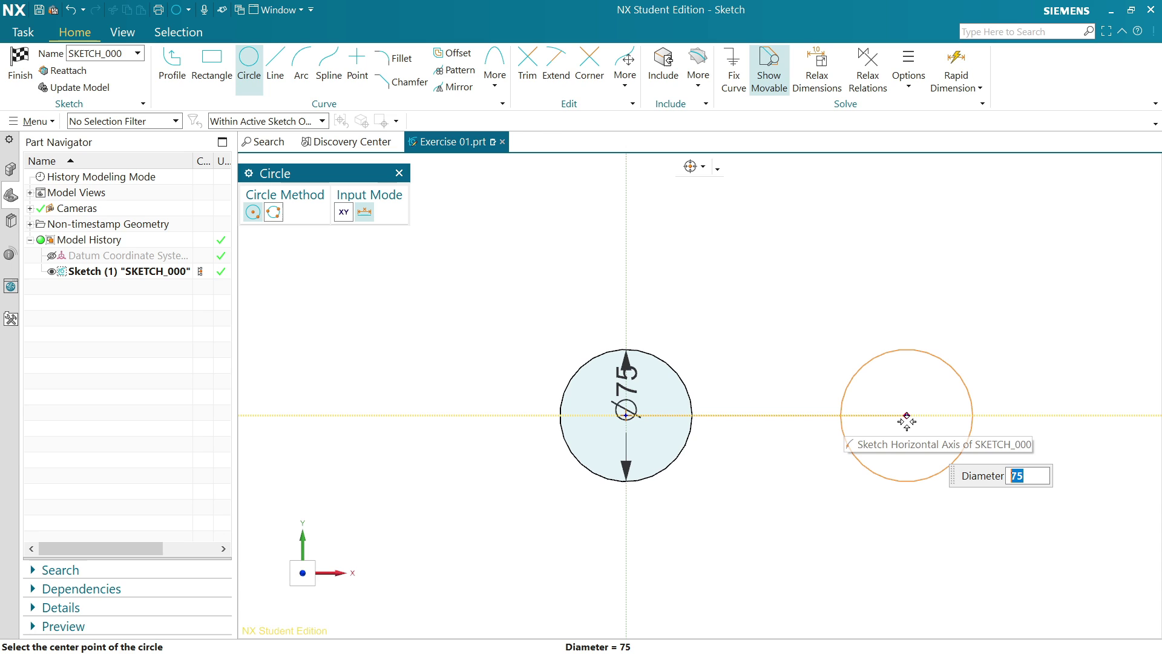
pyautogui.write('4')
pyautogui.press('Return')
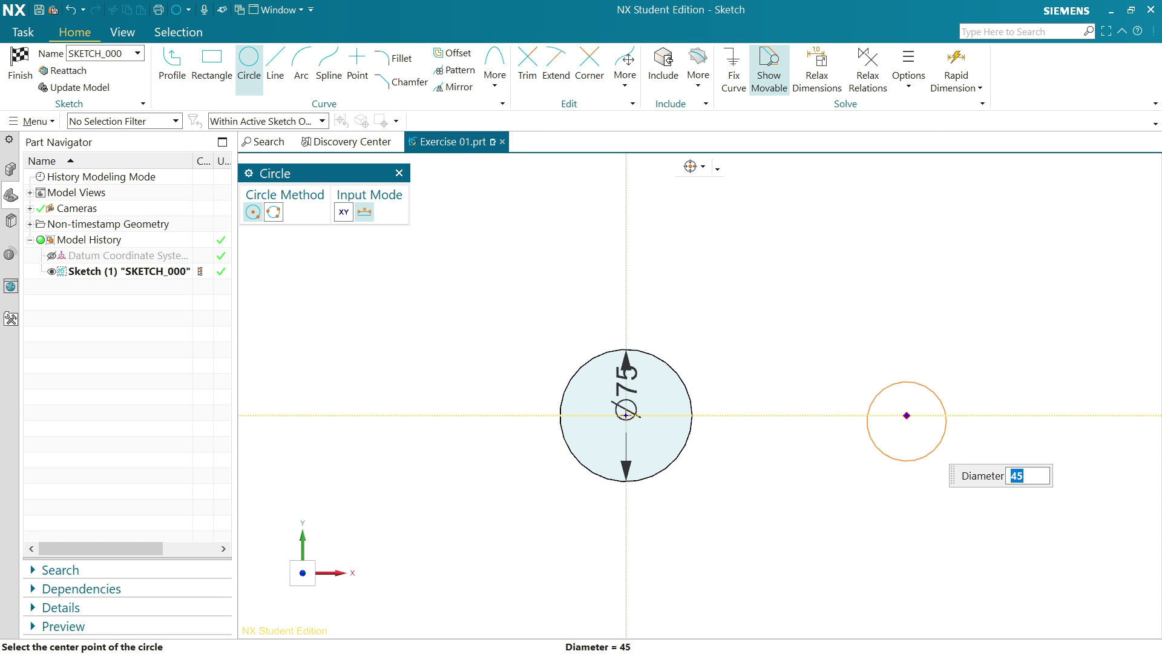
pyautogui.click(893, 417)
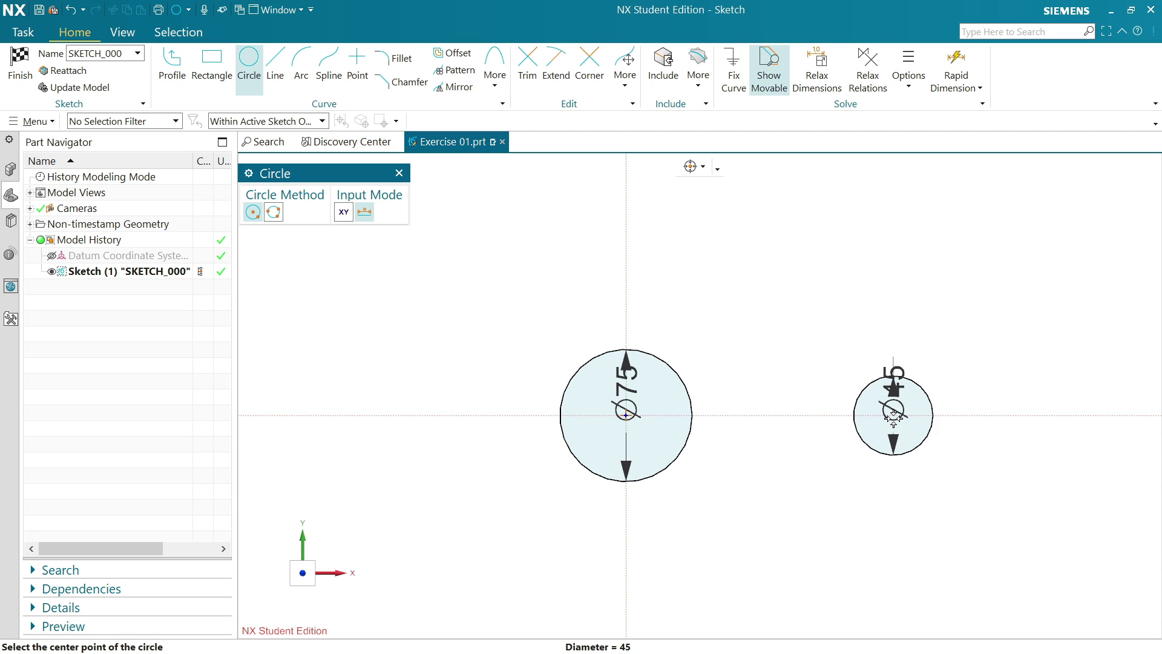
# Step: Add a Ø50 circle concentric with the Ø75 and a Ø25 circle concentric with the Ø45
pyautogui.scroll(1, 808, 433)
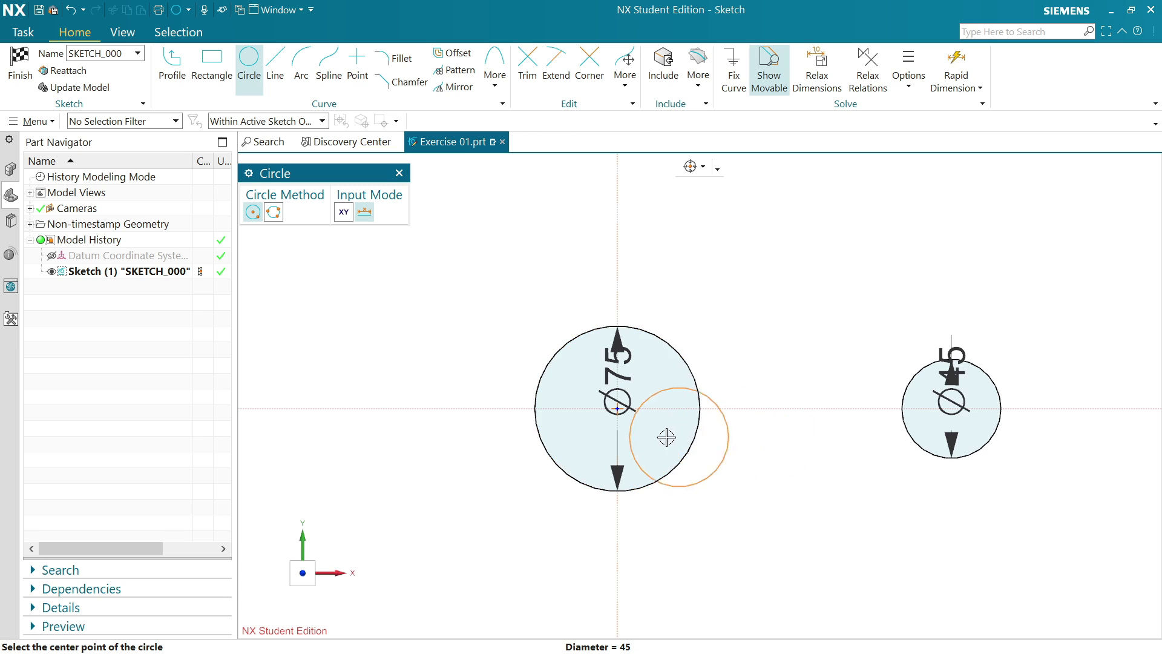
pyautogui.scroll(3, 615, 410)
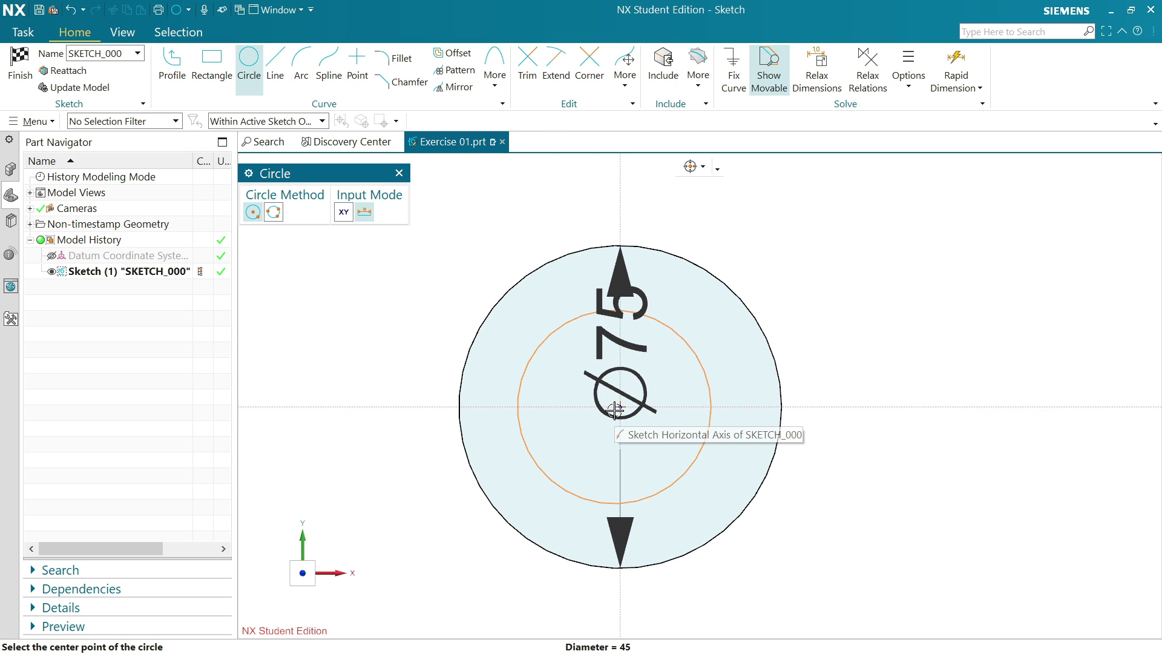
pyautogui.moveTo(618, 406)
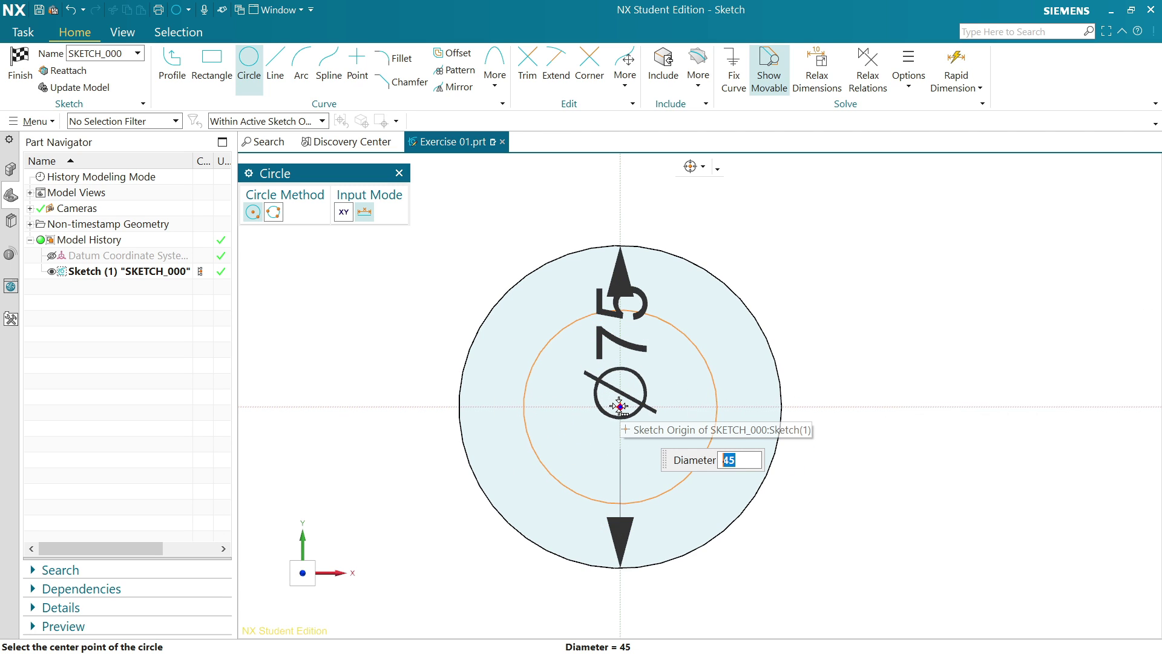
pyautogui.write('50')
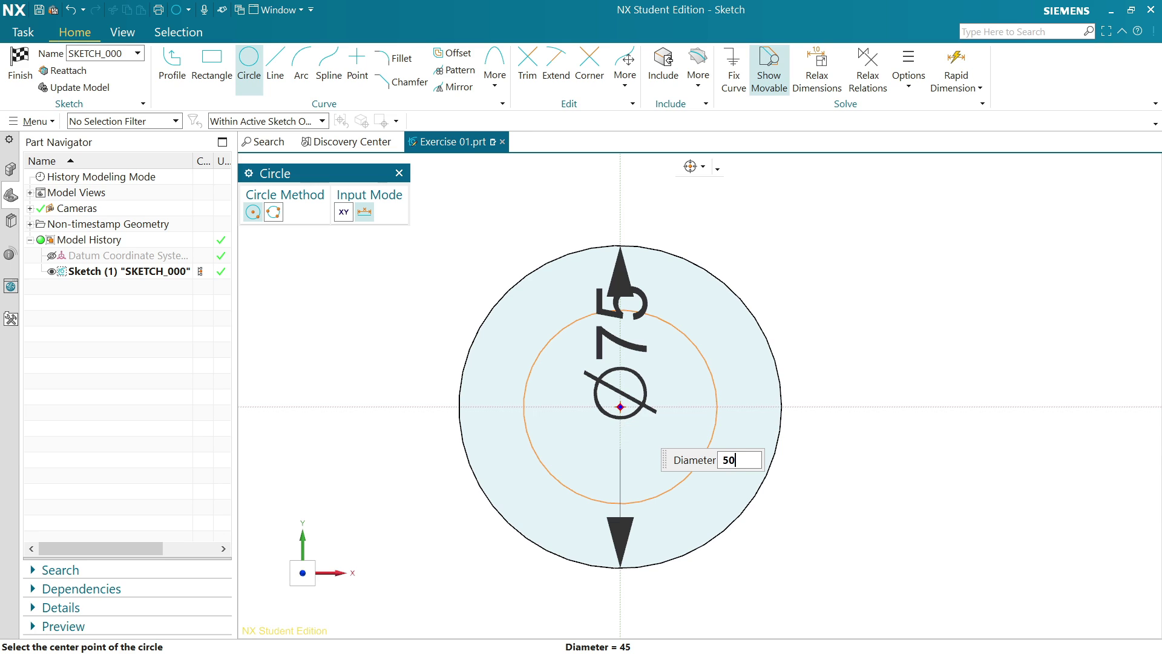
pyautogui.press('Return')
pyautogui.click(621, 407)
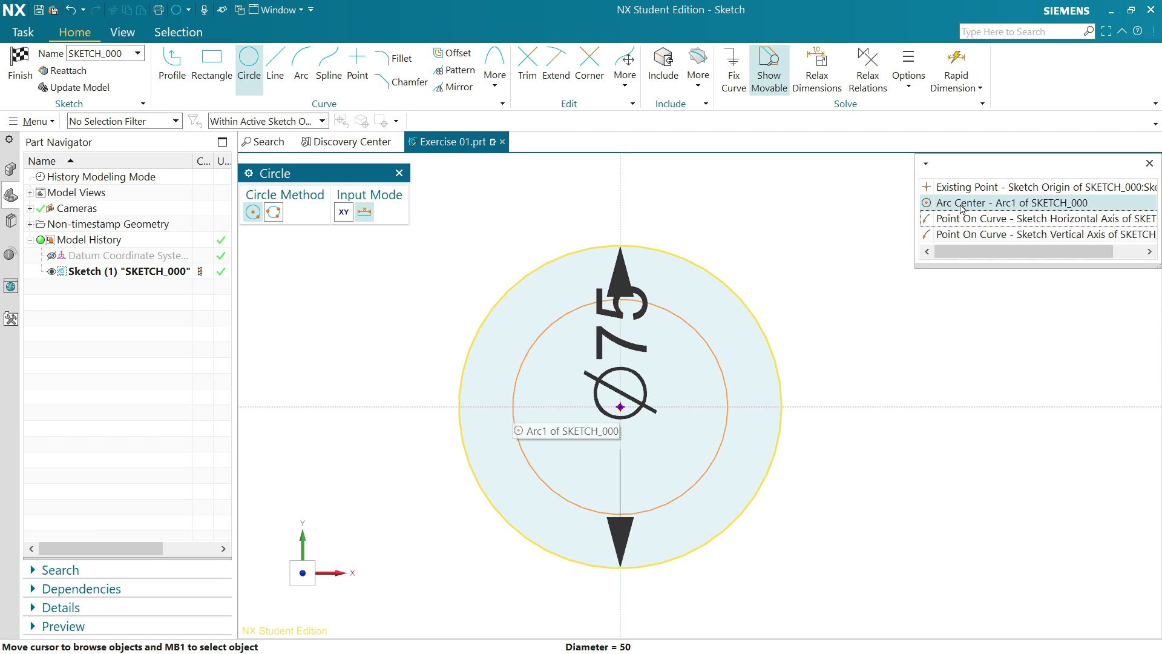
pyautogui.click(963, 208)
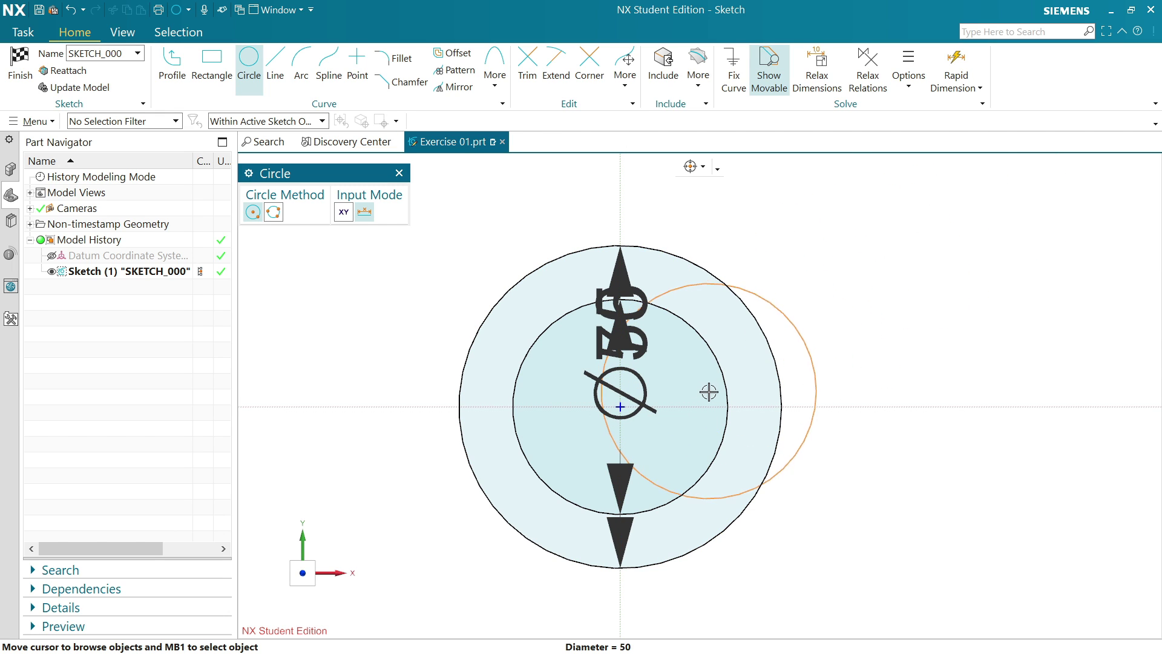
pyautogui.scroll(-3, 870, 349)
pyautogui.scroll(3, 1029, 366)
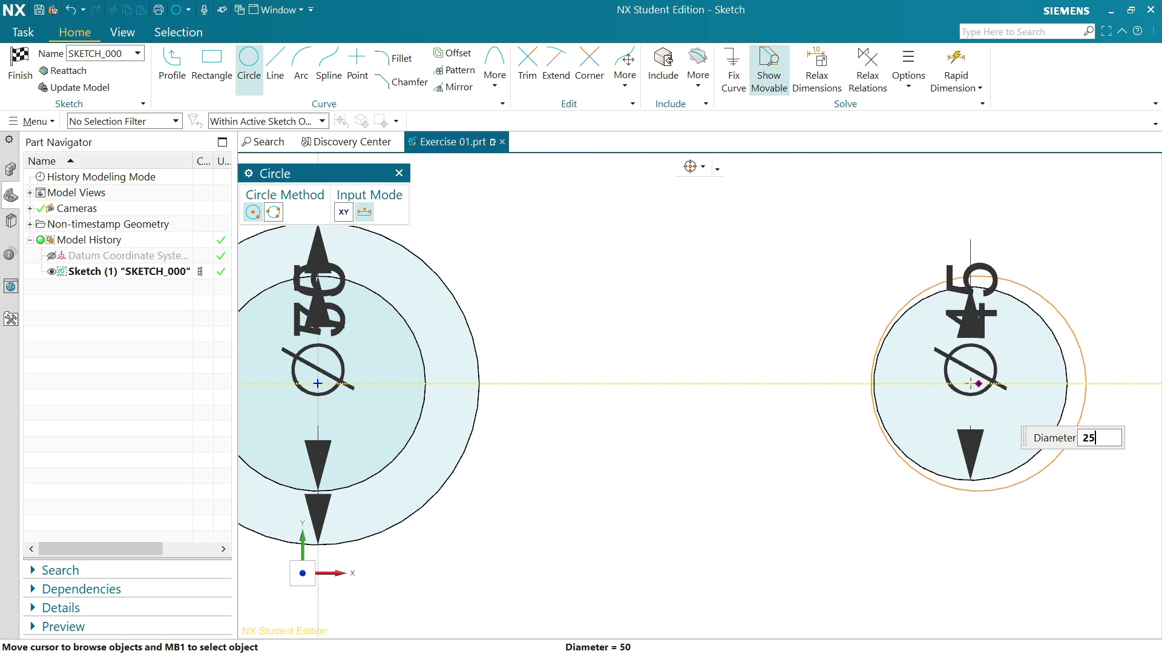
pyautogui.press('Return')
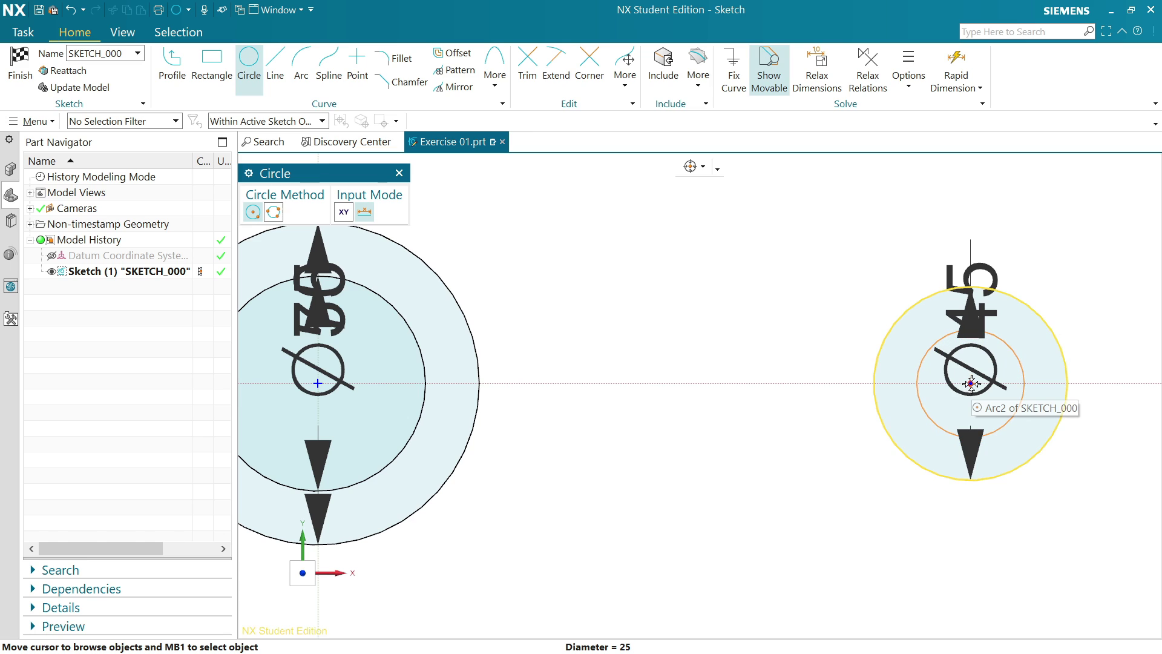
pyautogui.click(971, 384)
pyautogui.click(971, 384)
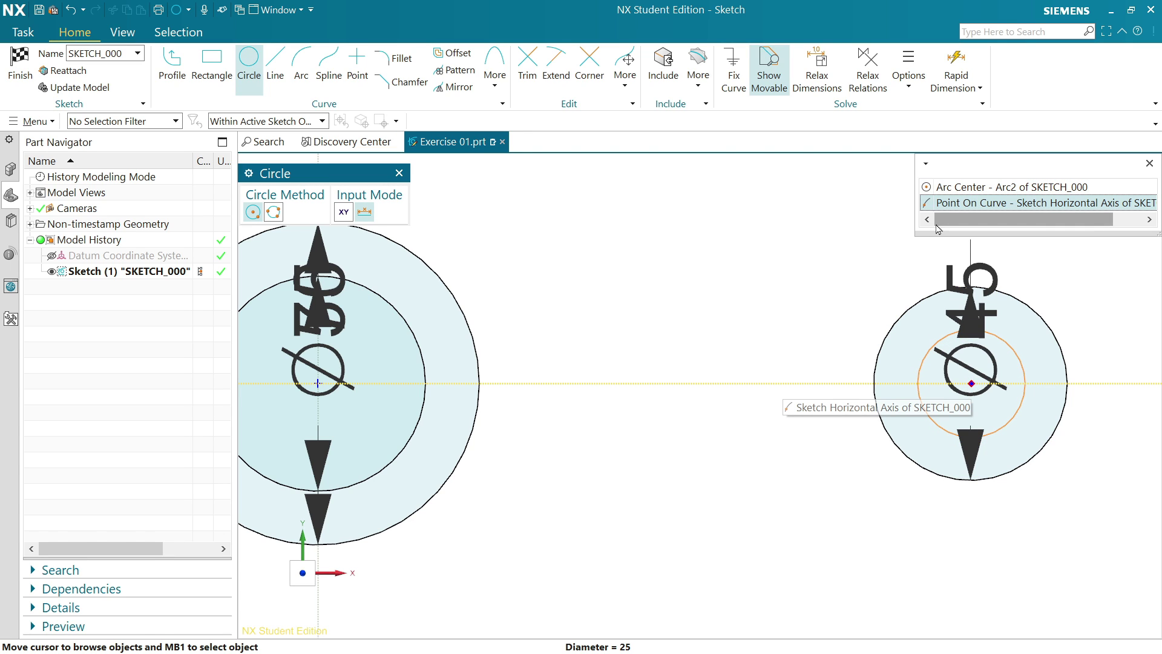
pyautogui.click(958, 190)
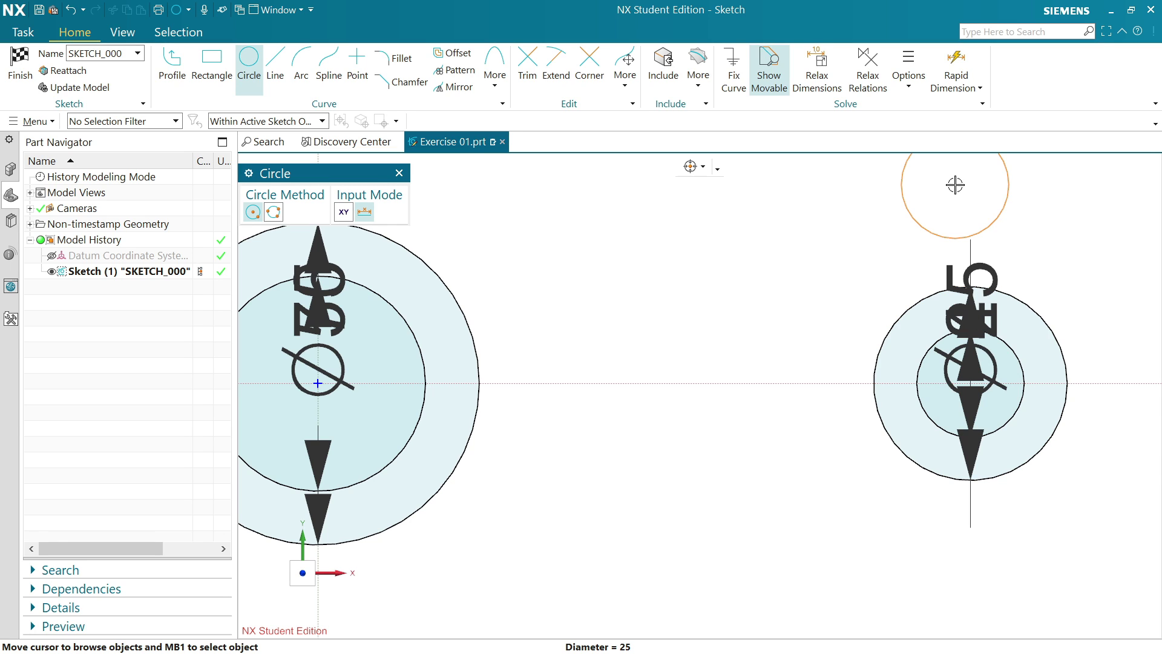
pyautogui.rightClick(675, 261)
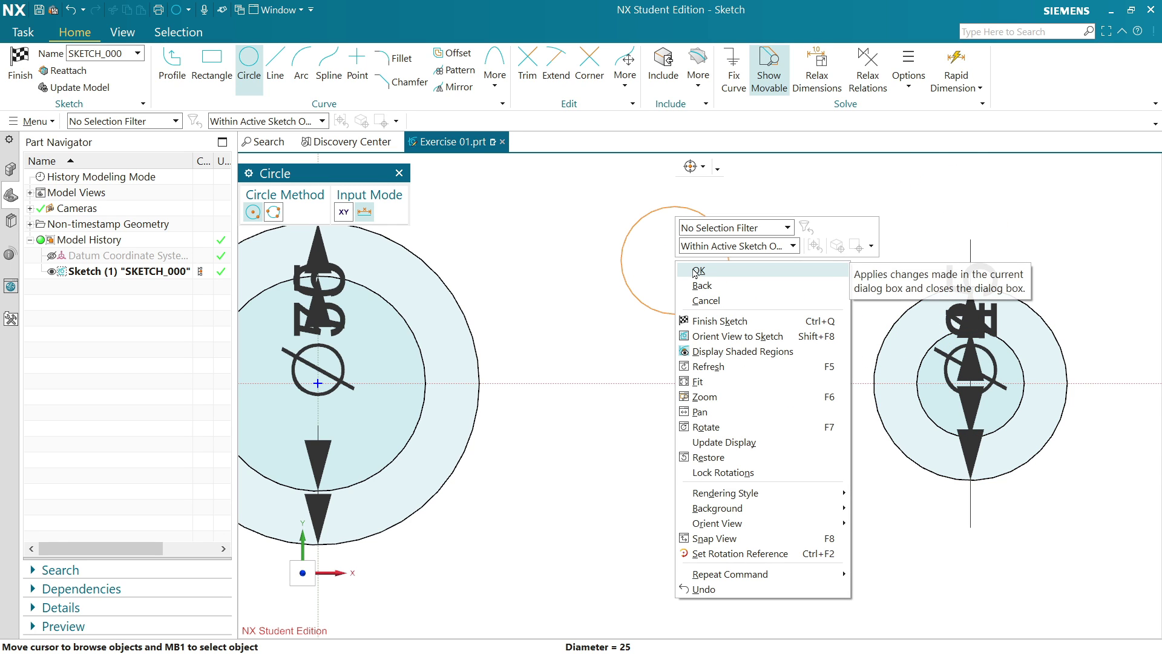
pyautogui.click(698, 271)
# Step: Draw the upper line from the Ø75 circle's edge tangent to the Ø45 circle
pyautogui.scroll(-3, 692, 267)
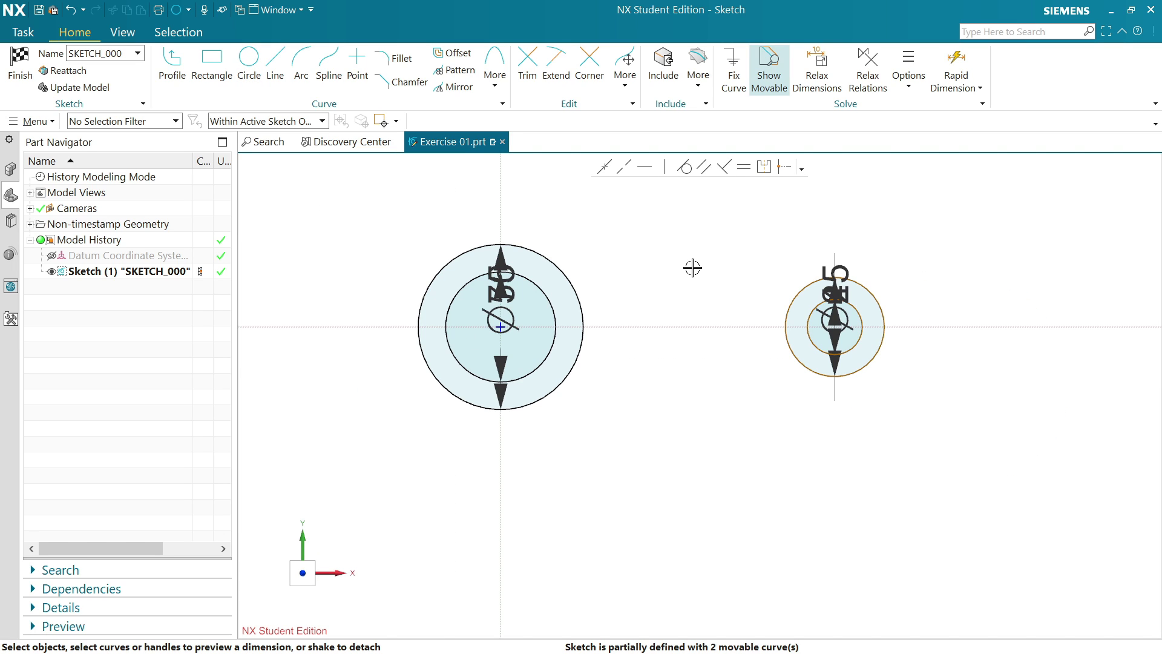
pyautogui.scroll(1, 618, 304)
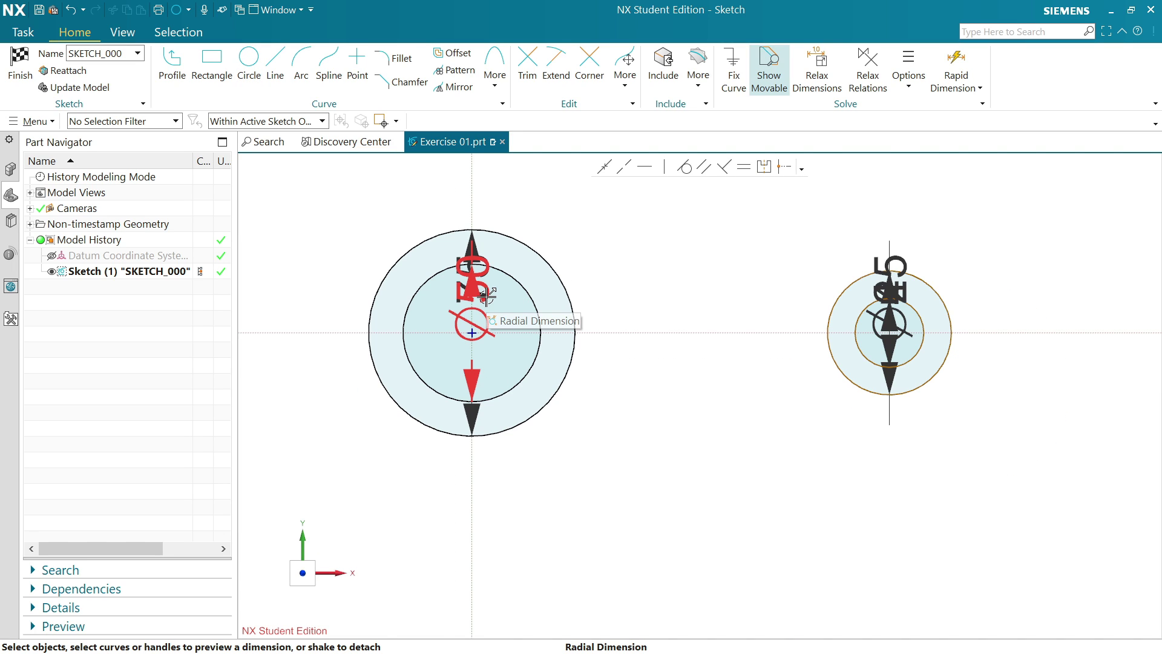
pyautogui.click(274, 66)
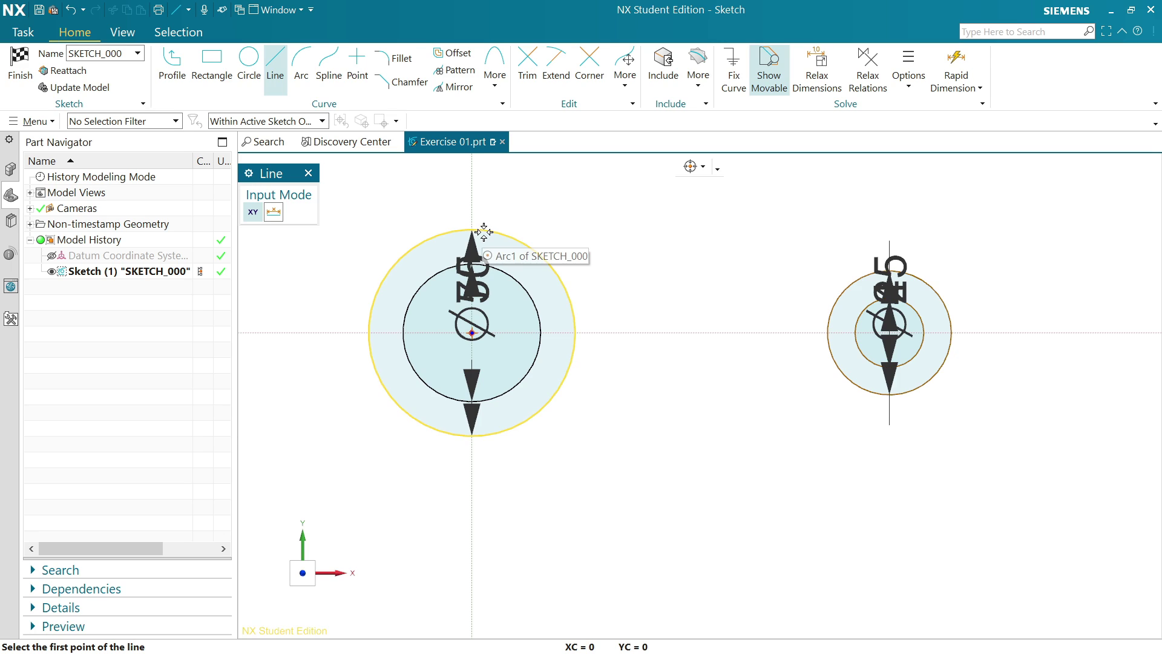
pyautogui.moveTo(487, 231)
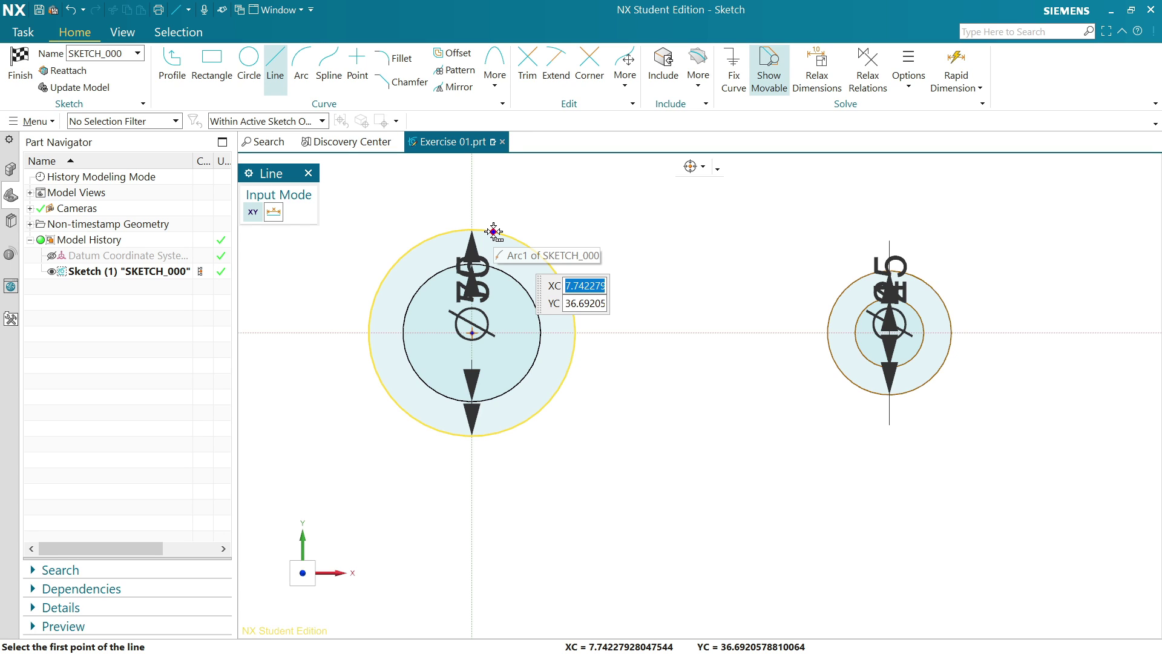
pyautogui.click(494, 232)
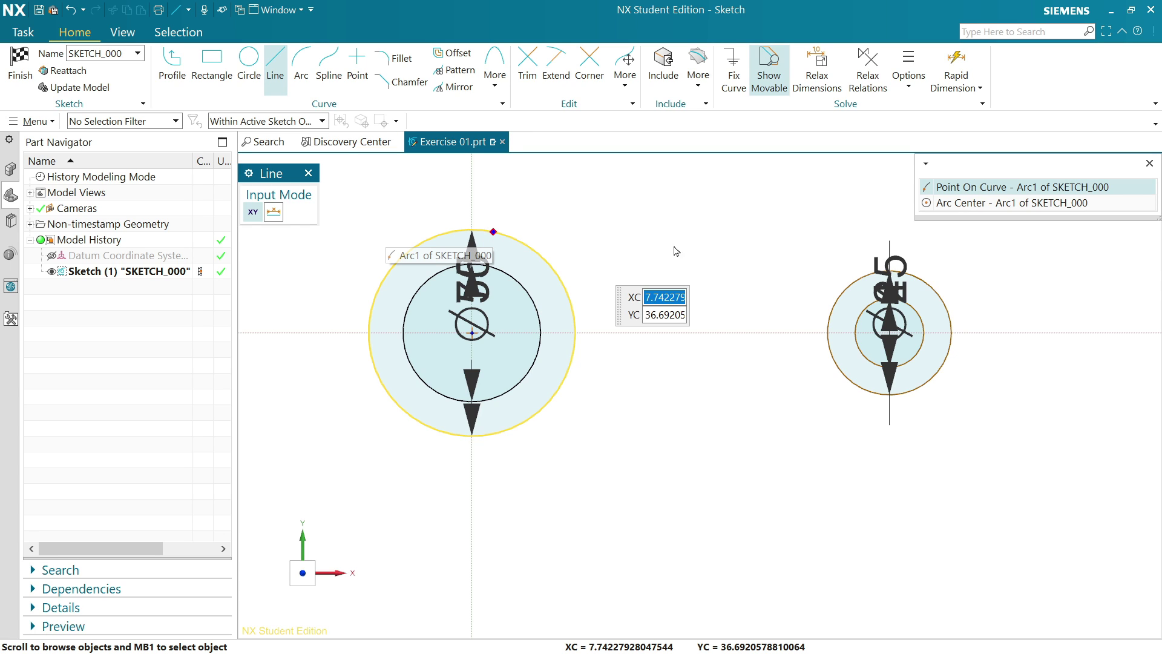
pyautogui.click(957, 193)
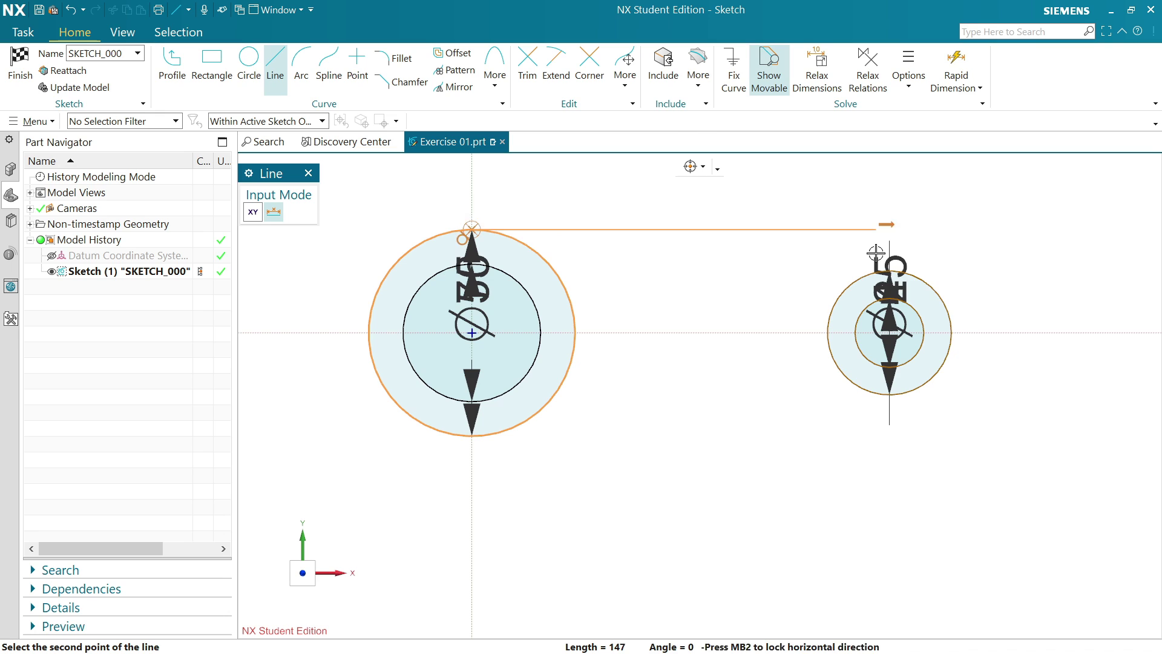
pyautogui.moveTo(885, 270)
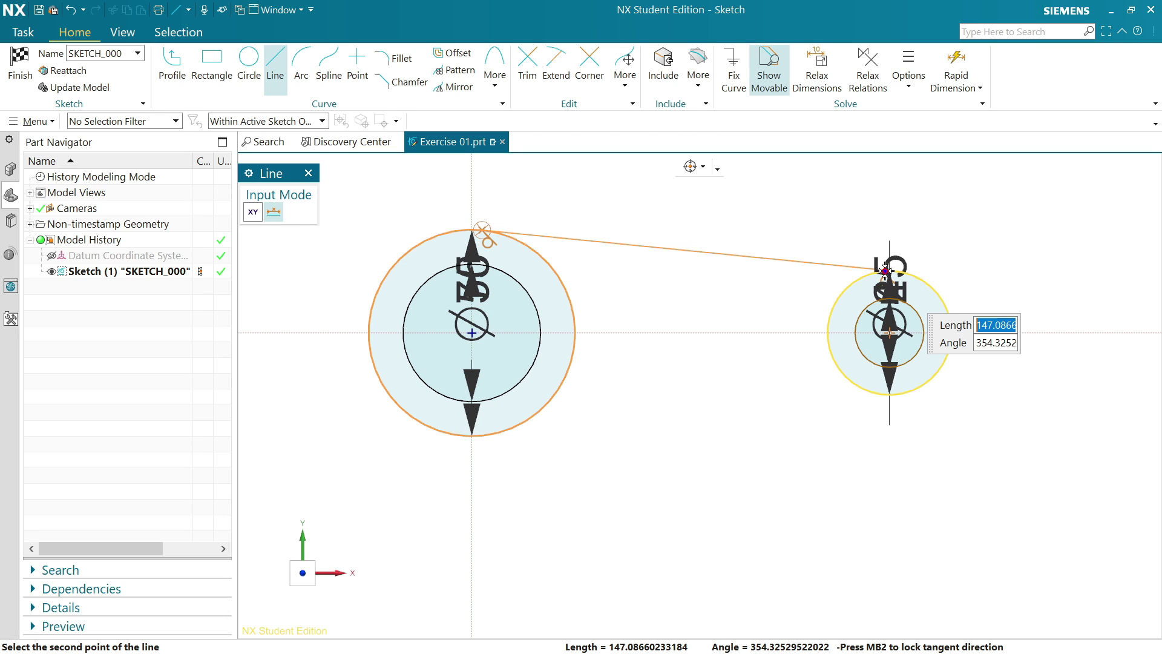
pyautogui.scroll(-4, 885, 271)
pyautogui.scroll(7, 886, 268)
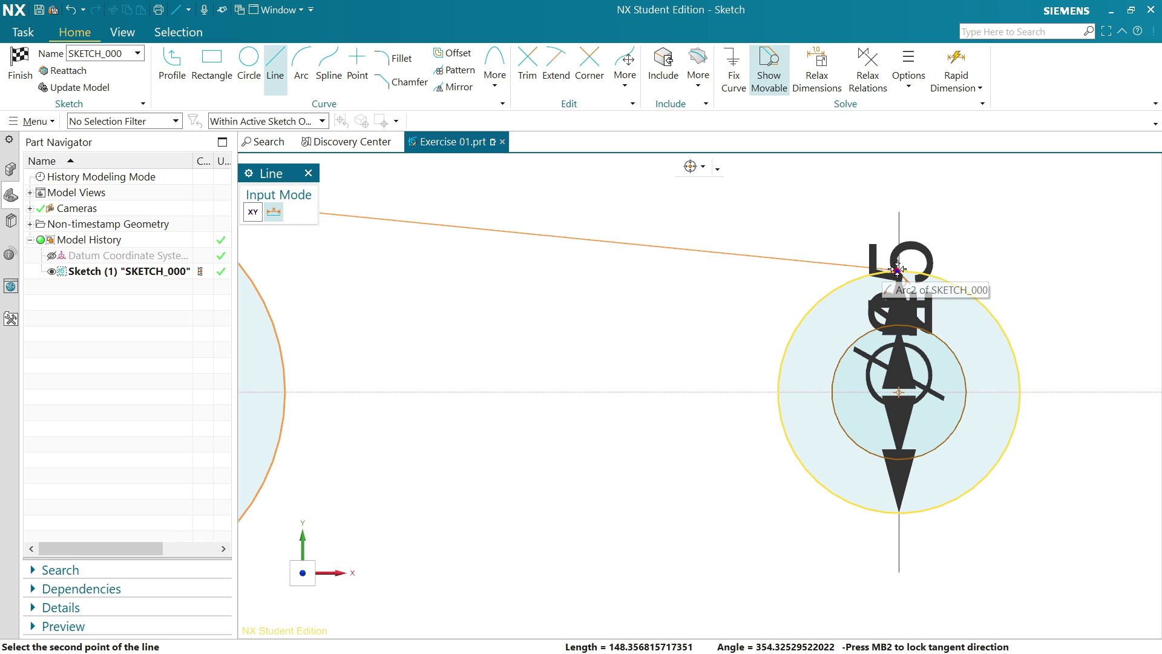
pyautogui.scroll(5, 887, 267)
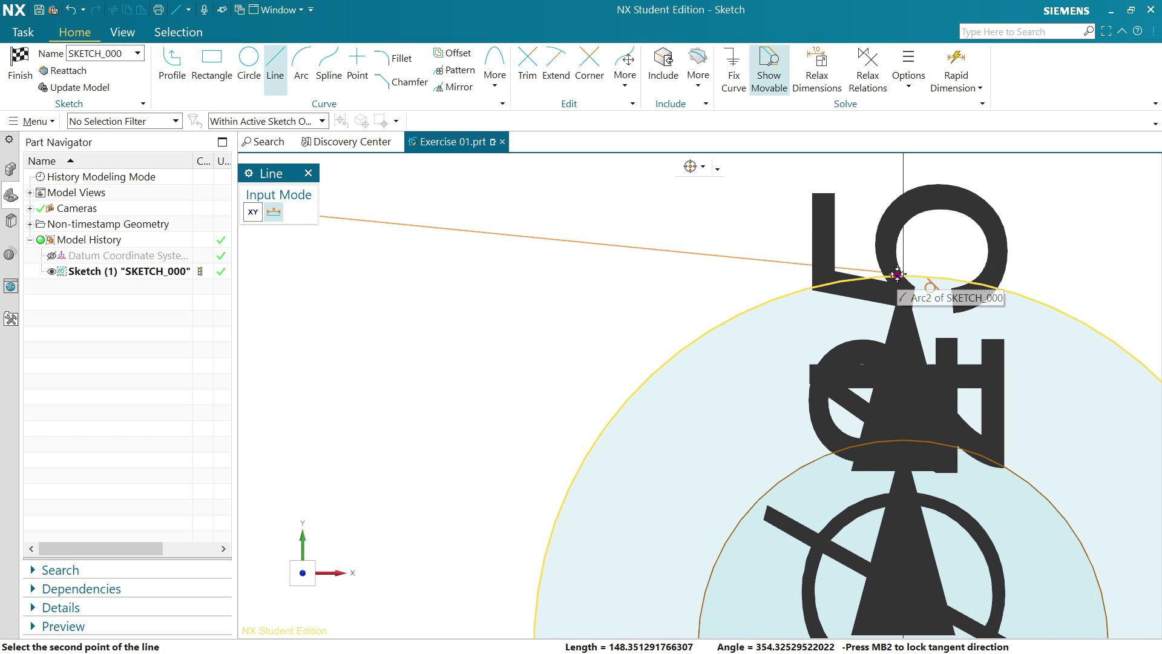
pyautogui.click(898, 268)
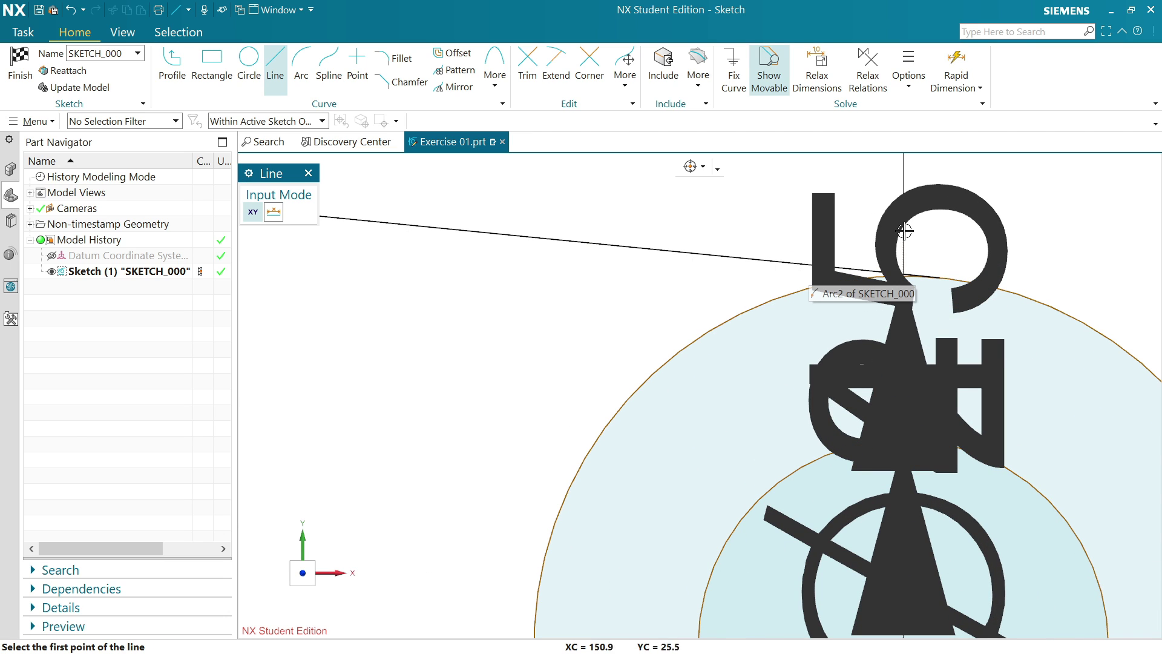
# Step: Draw the lower line from the Ø75 circle's bottom to a point on the Ø45 circle
pyautogui.scroll(-6, 851, 254)
pyautogui.scroll(-1, 847, 256)
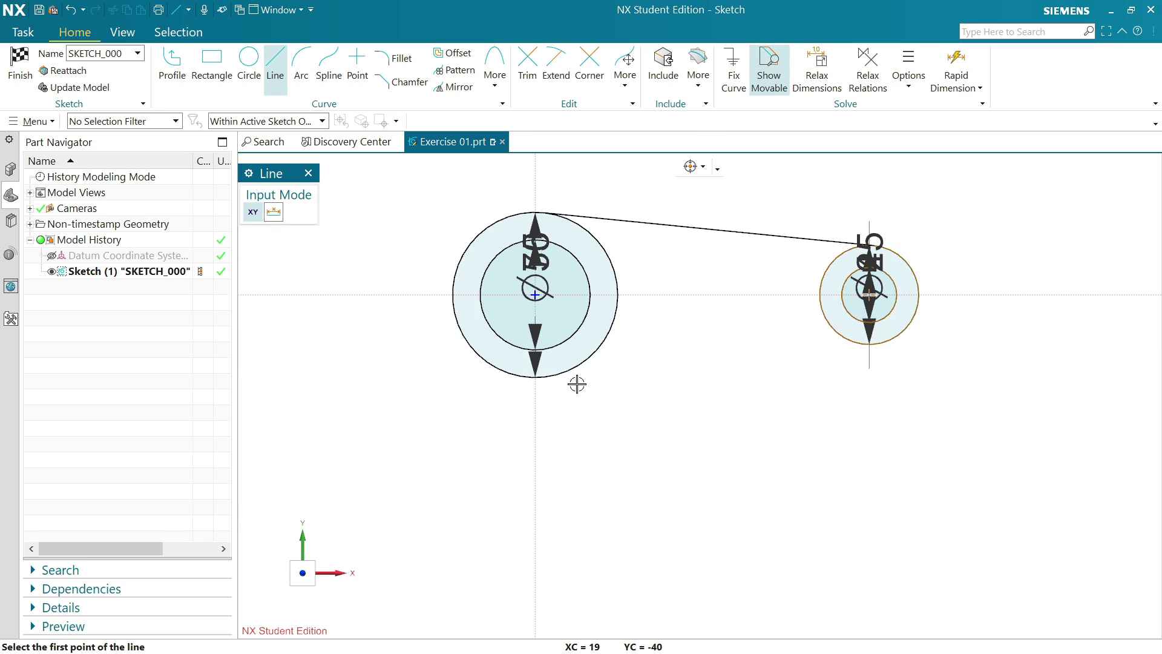
pyautogui.scroll(4, 567, 376)
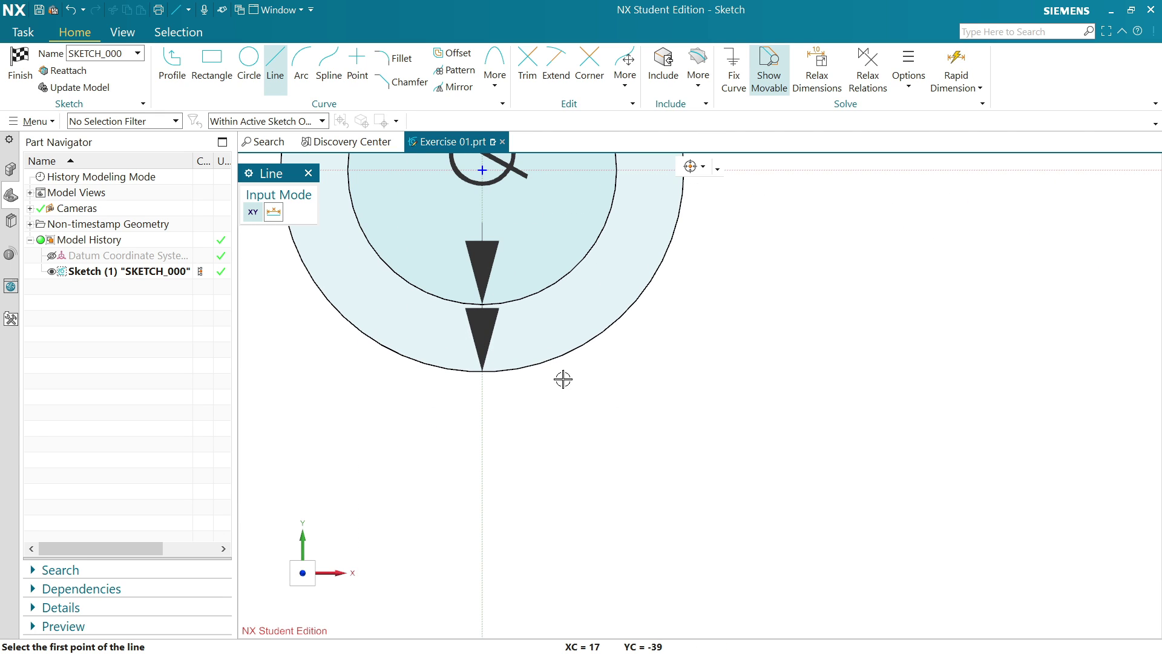
pyautogui.click(517, 371)
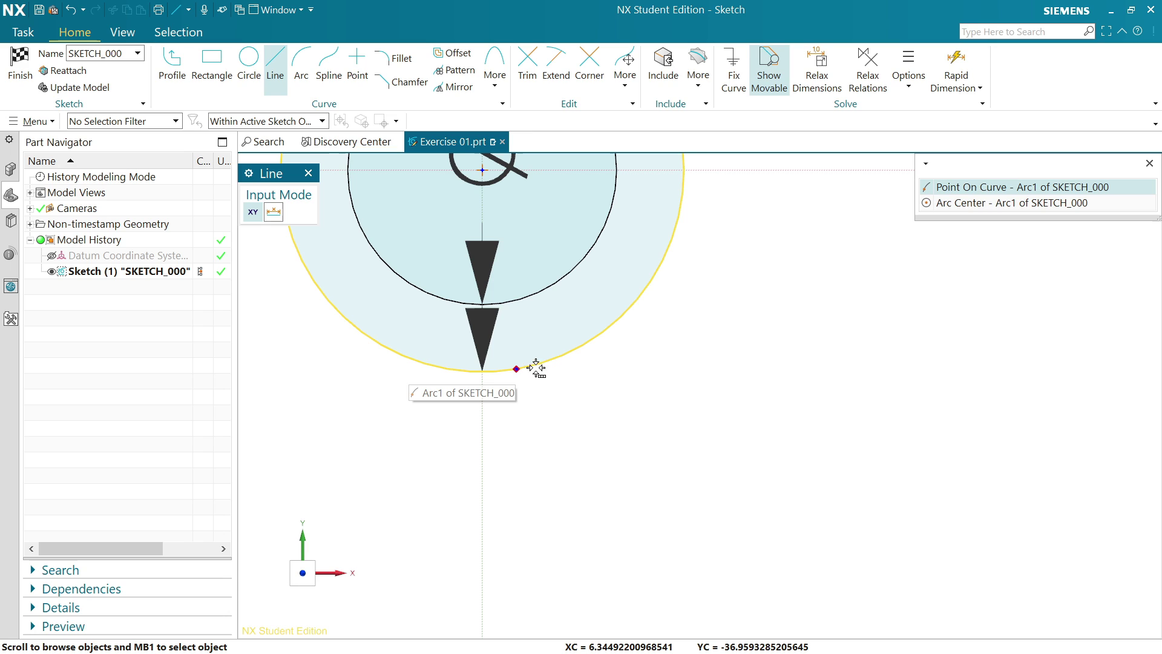
pyautogui.click(967, 192)
pyautogui.scroll(3, 843, 301)
pyautogui.scroll(-6, 843, 301)
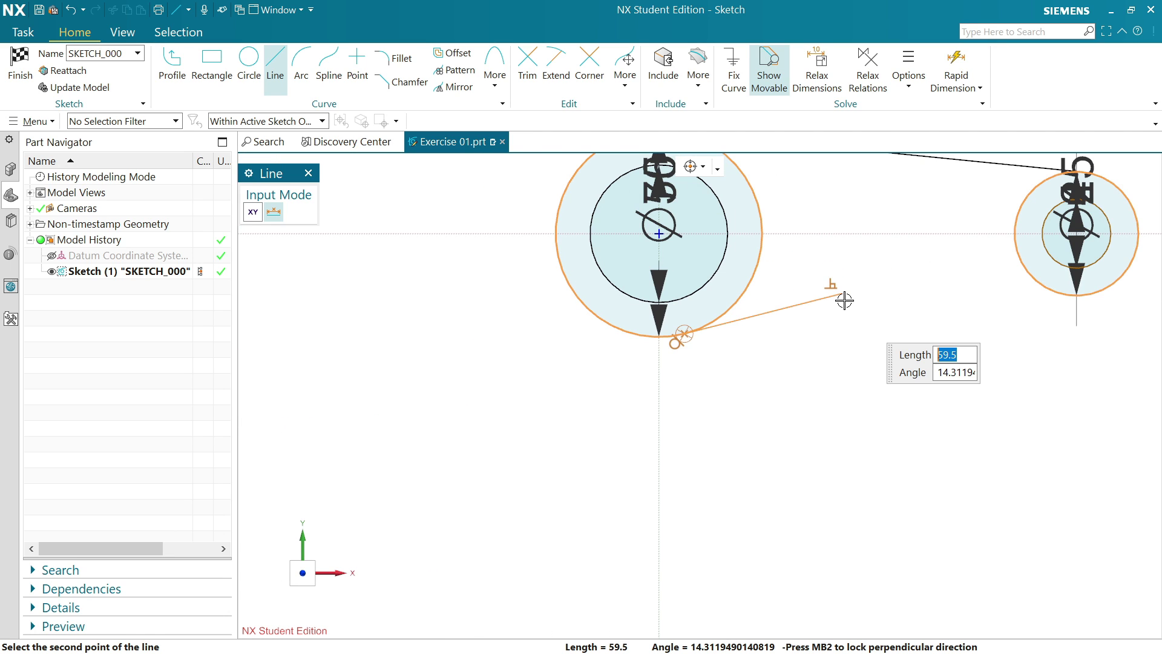
pyautogui.scroll(-3, 1034, 304)
pyautogui.scroll(3, 1033, 305)
pyautogui.scroll(-1, 1033, 308)
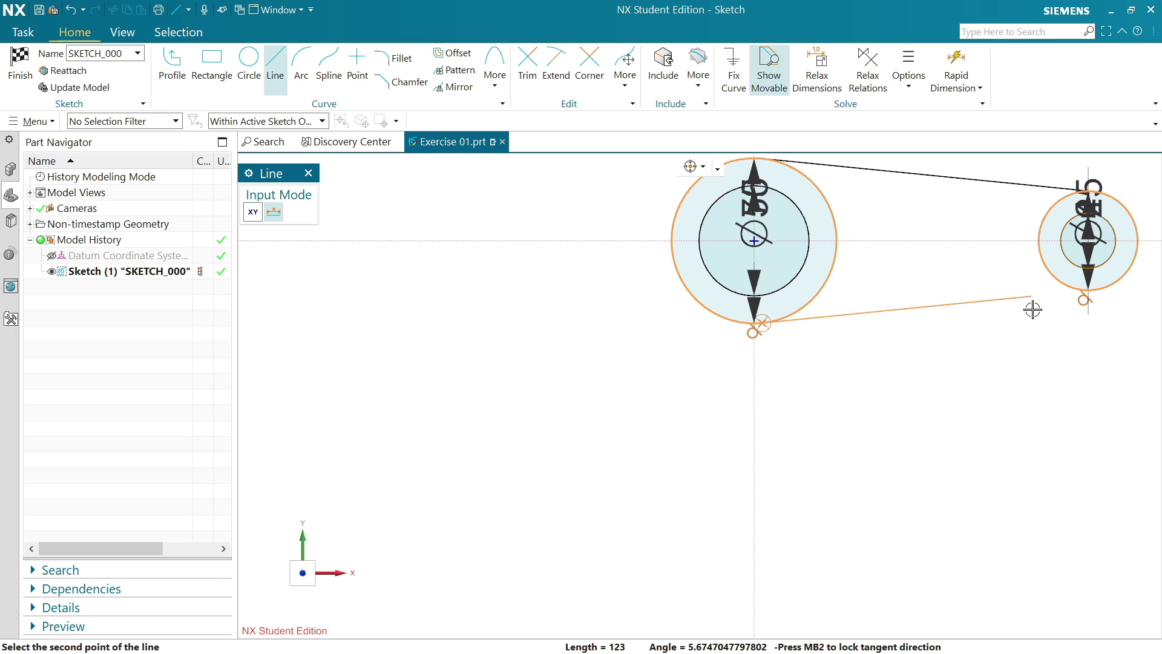
pyautogui.scroll(-3, 1100, 291)
pyautogui.scroll(6, 1032, 322)
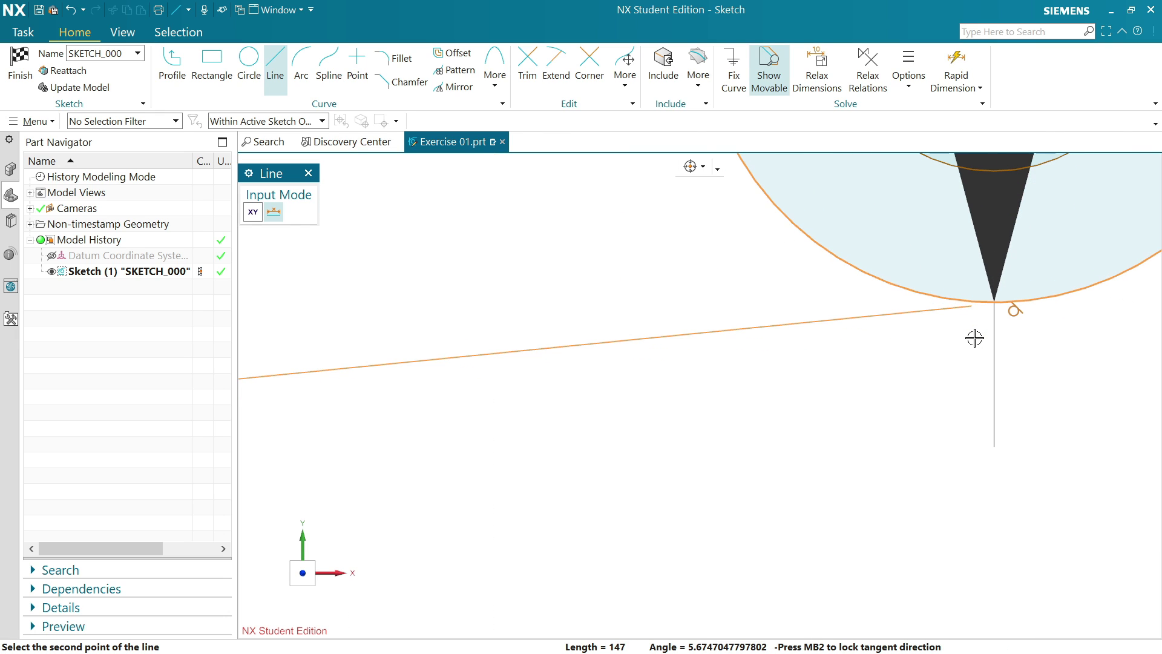
pyautogui.click(1007, 302)
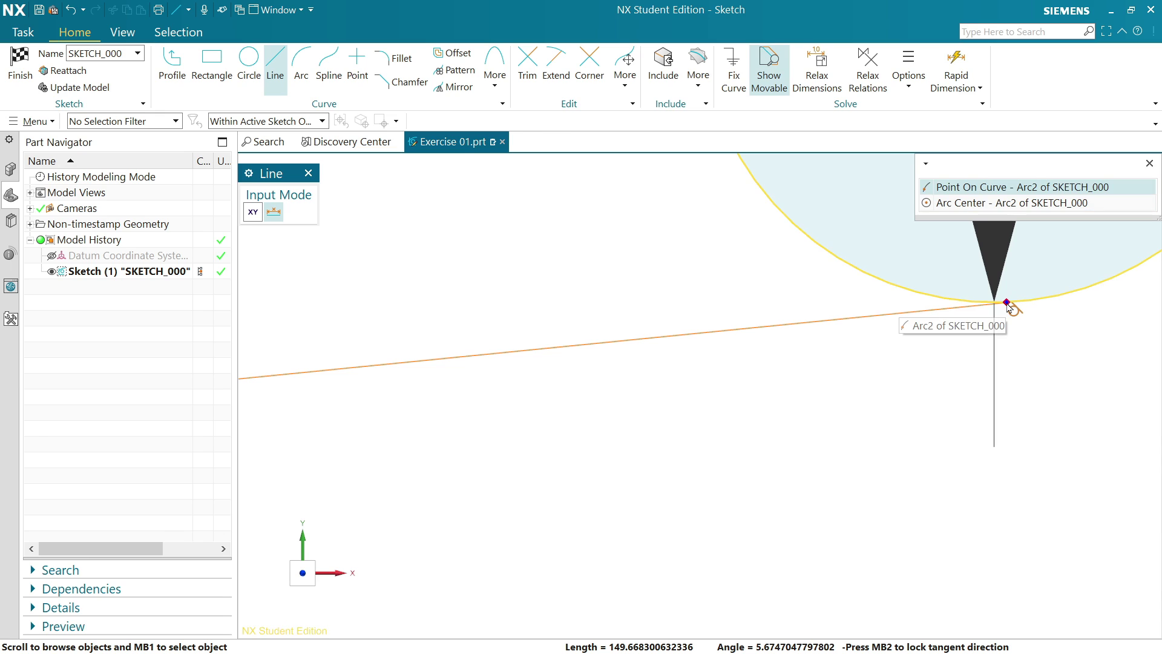
pyautogui.click(989, 188)
pyautogui.rightClick(802, 400)
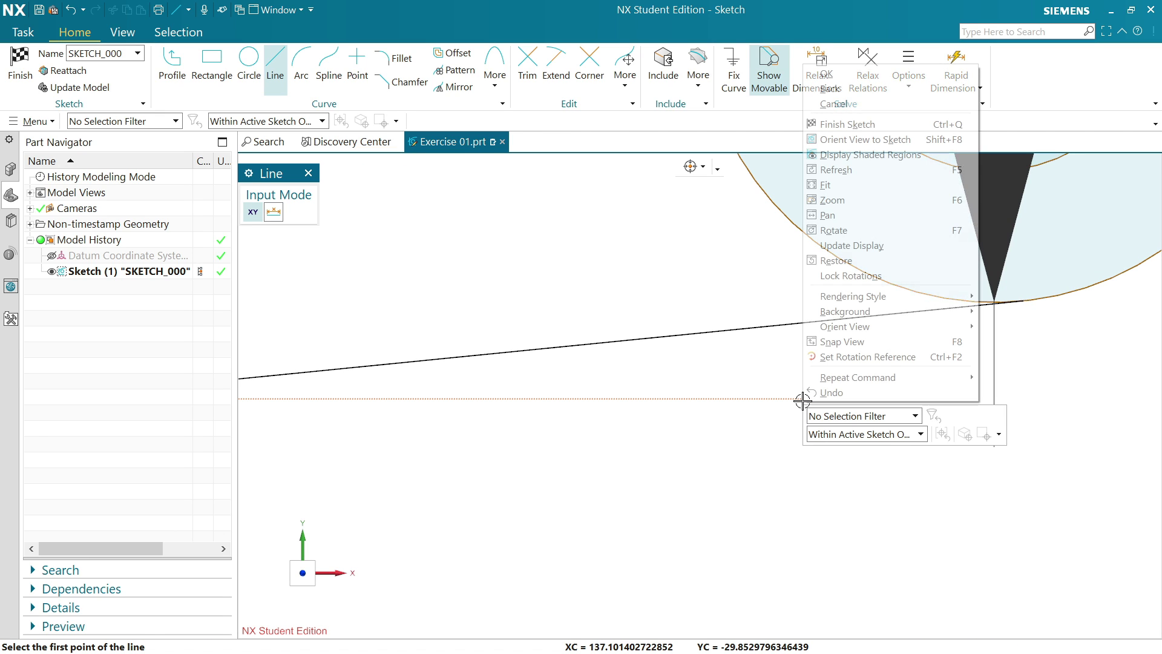
pyautogui.click(824, 73)
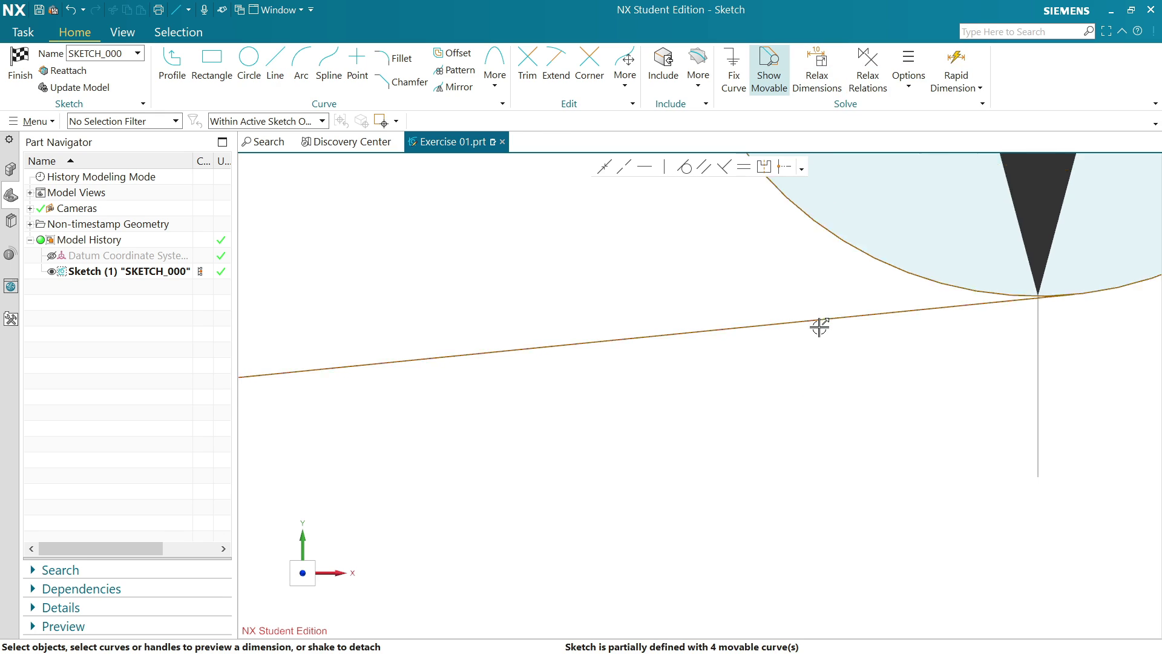
# Step: Dimension the distance between the Ø75 and Ø45 circle centres as 150
pyautogui.scroll(-6, 819, 327)
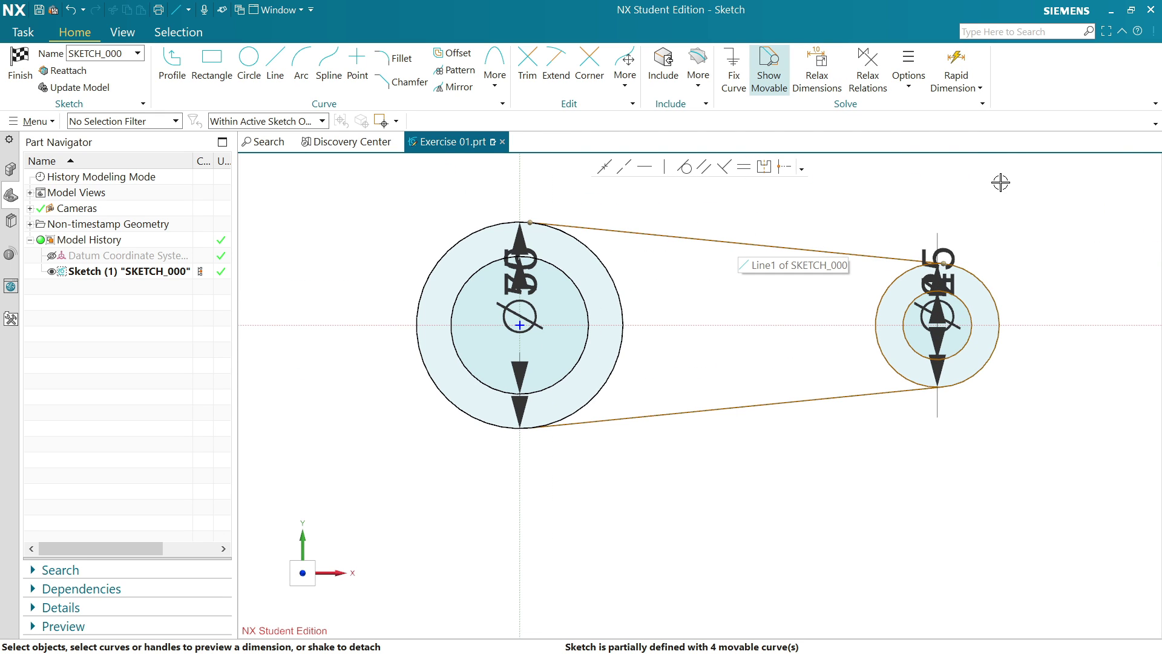
pyautogui.click(956, 66)
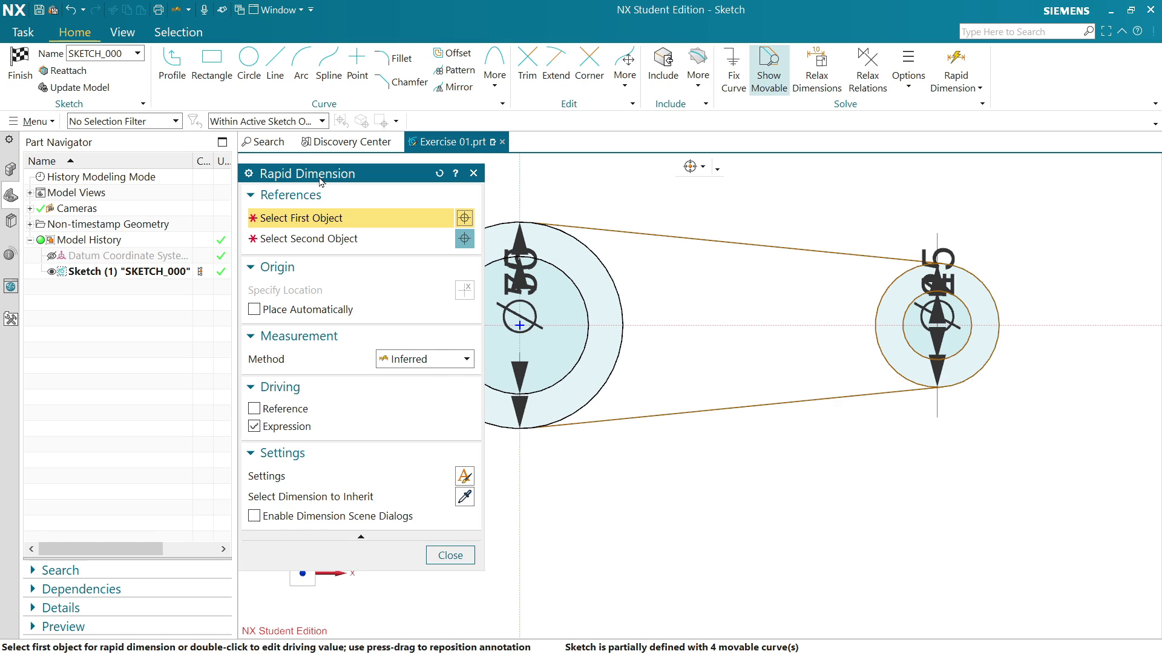
pyautogui.moveTo(321, 180); pyautogui.dragTo(238, 172)
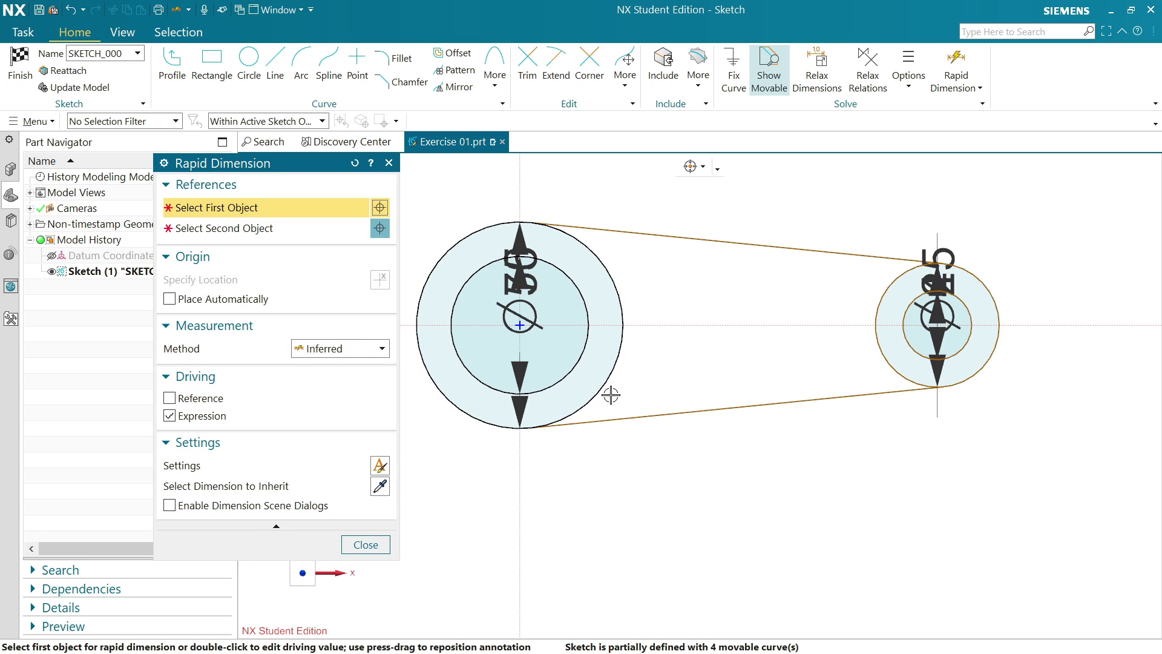
pyautogui.click(519, 327)
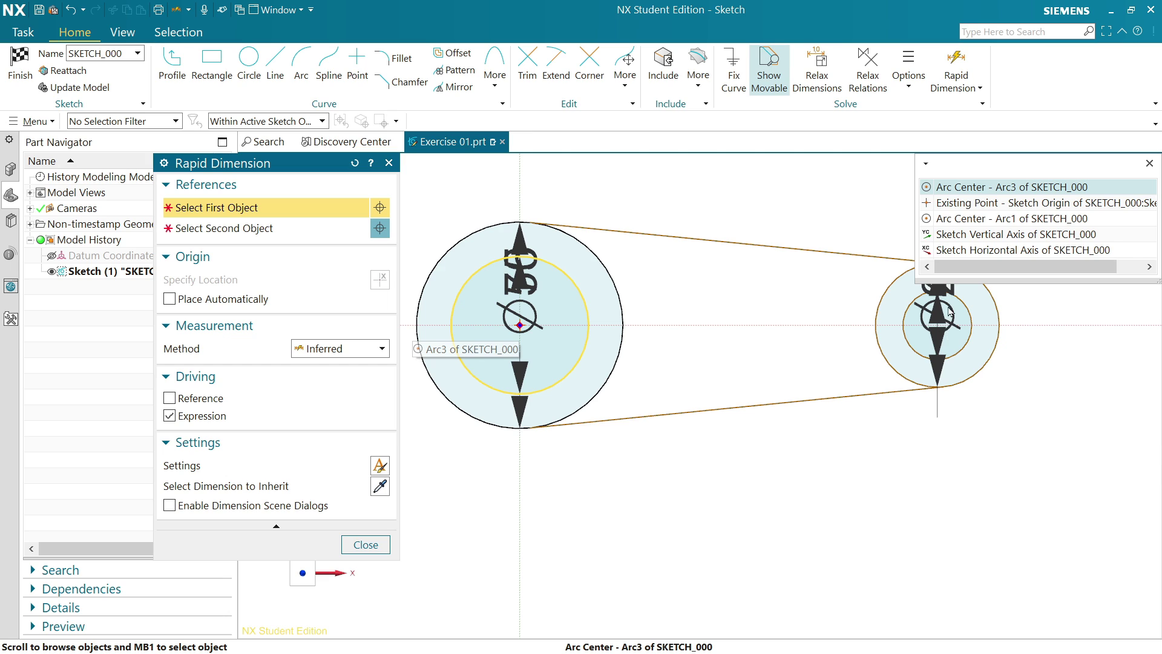
pyautogui.click(963, 188)
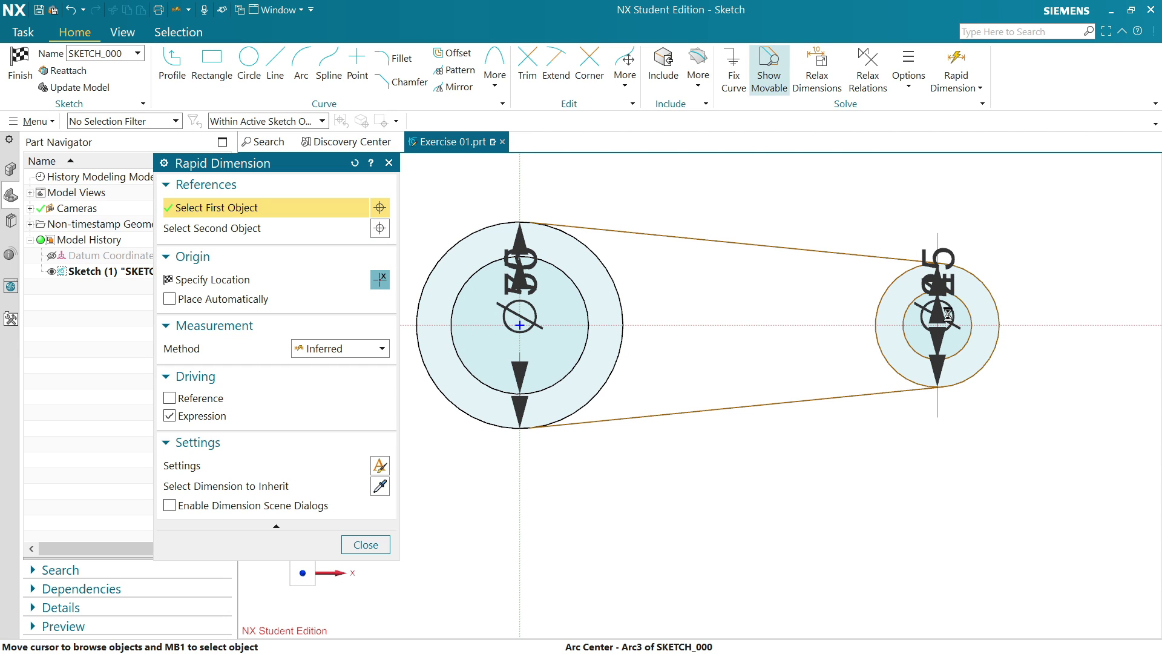
pyautogui.scroll(-4, 935, 330)
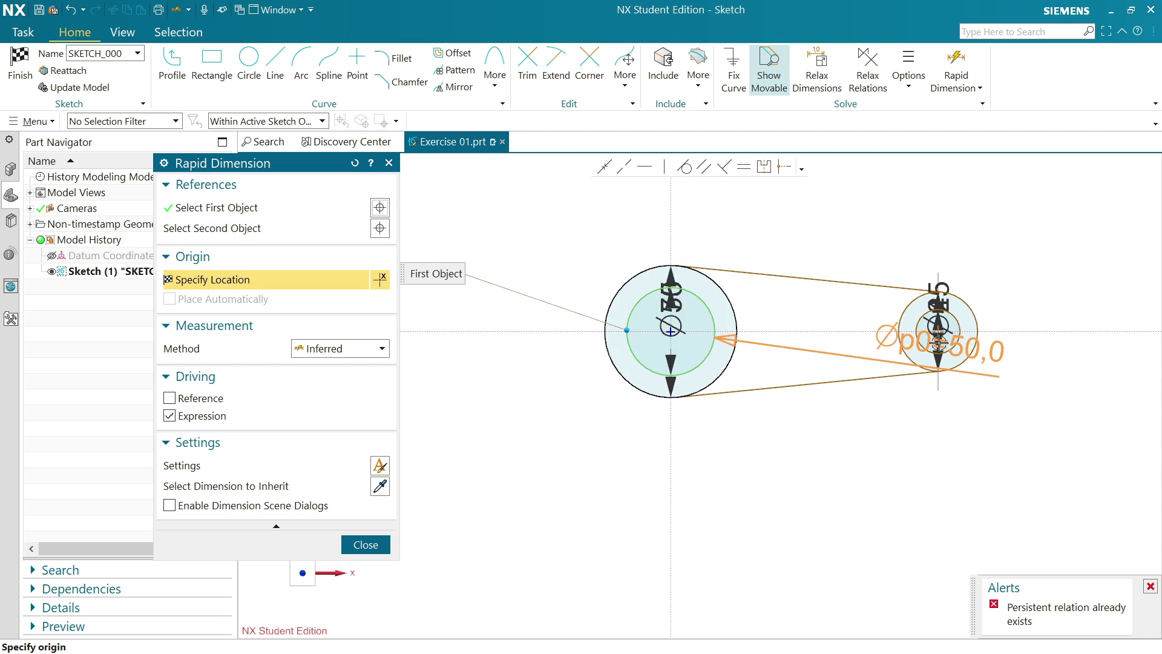
pyautogui.scroll(5, 932, 333)
pyautogui.scroll(5, 929, 335)
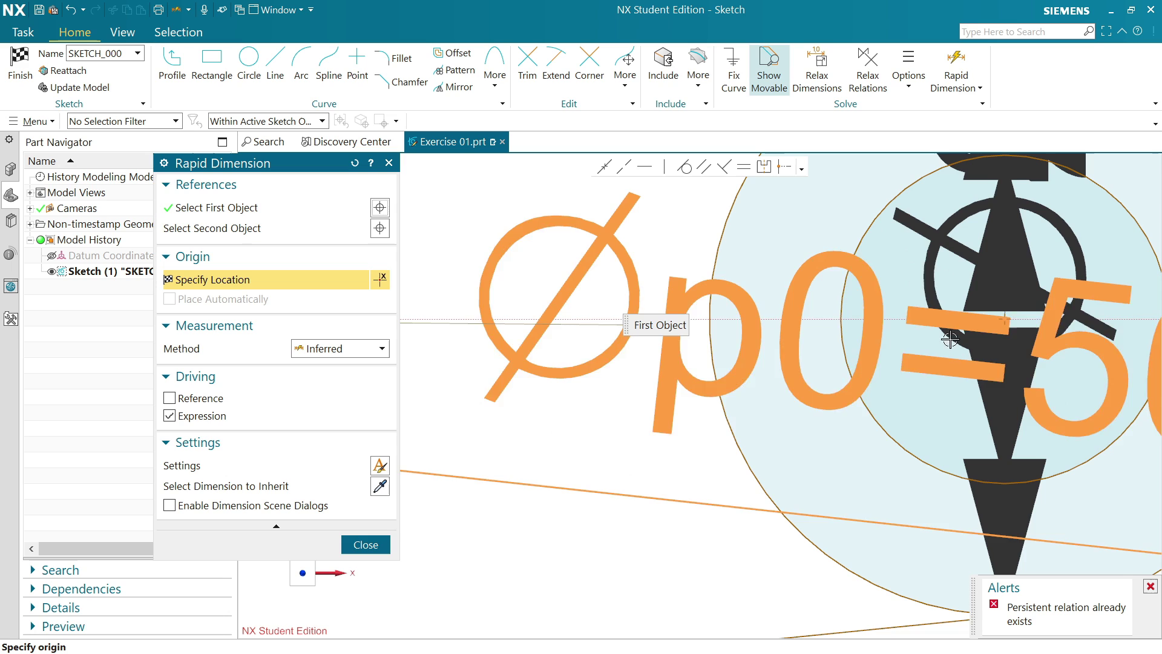
pyautogui.scroll(-3, 1006, 321)
pyautogui.click(1007, 321)
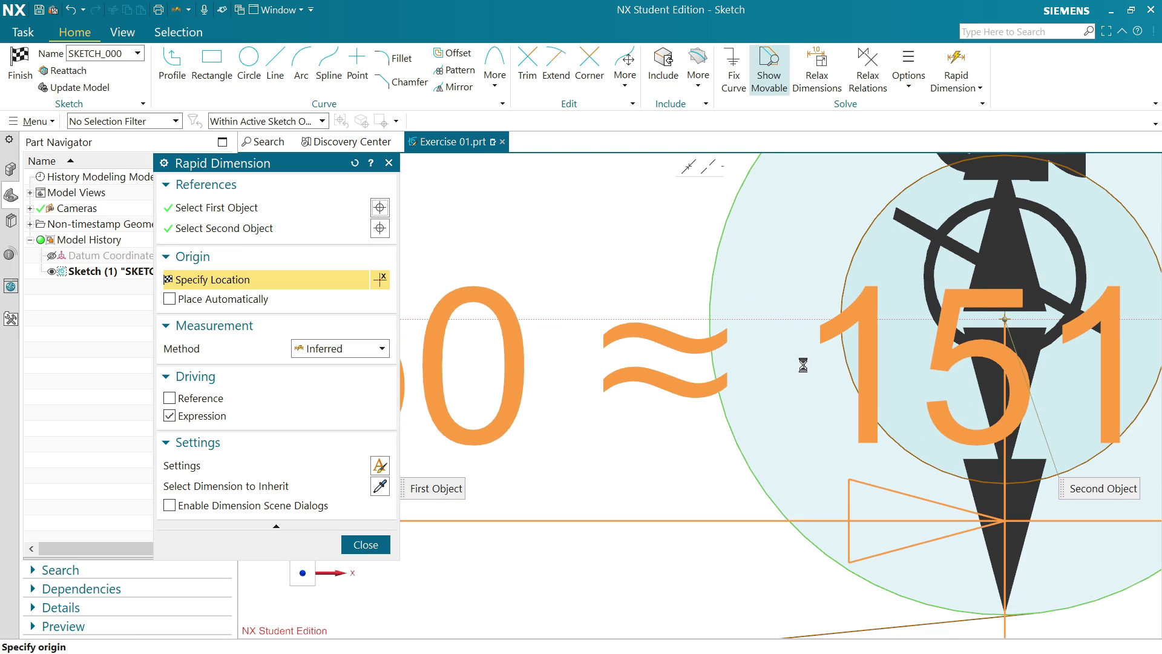
pyautogui.scroll(-3, 787, 363)
pyautogui.scroll(-3, 769, 361)
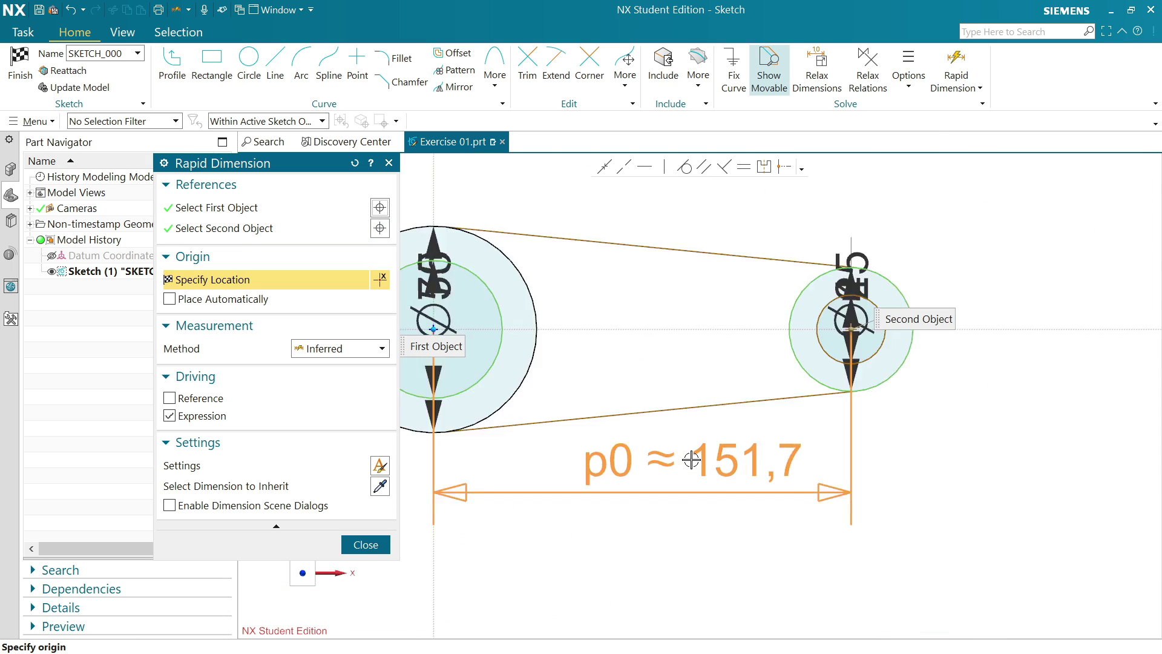
pyautogui.scroll(3, 659, 486)
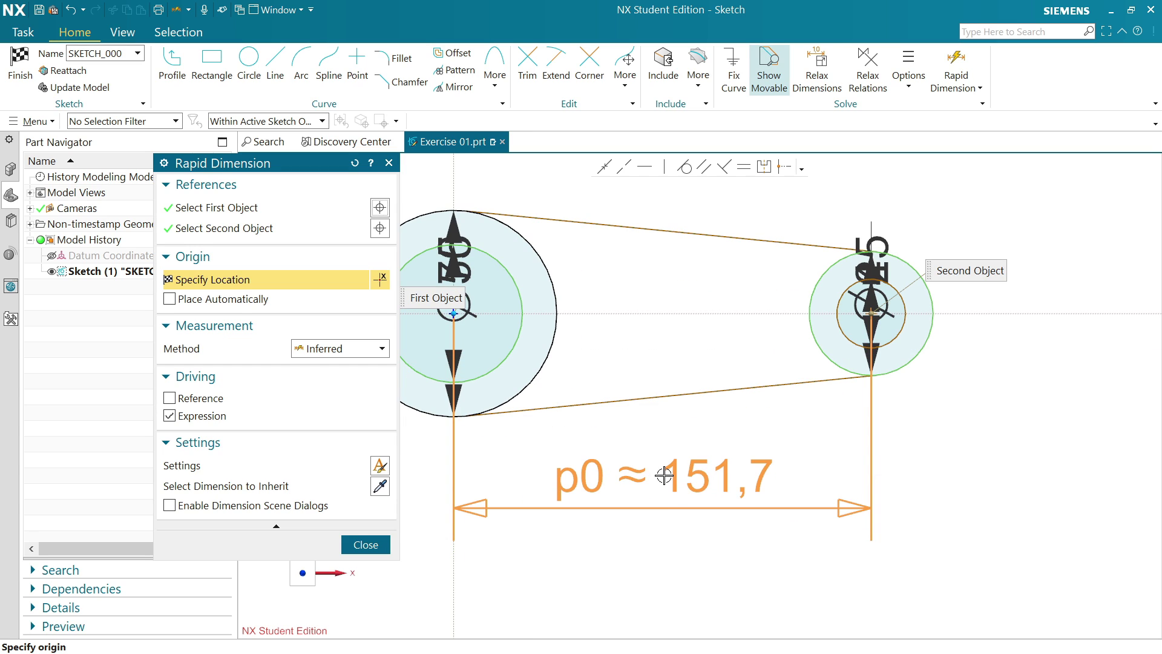
pyautogui.click(664, 475)
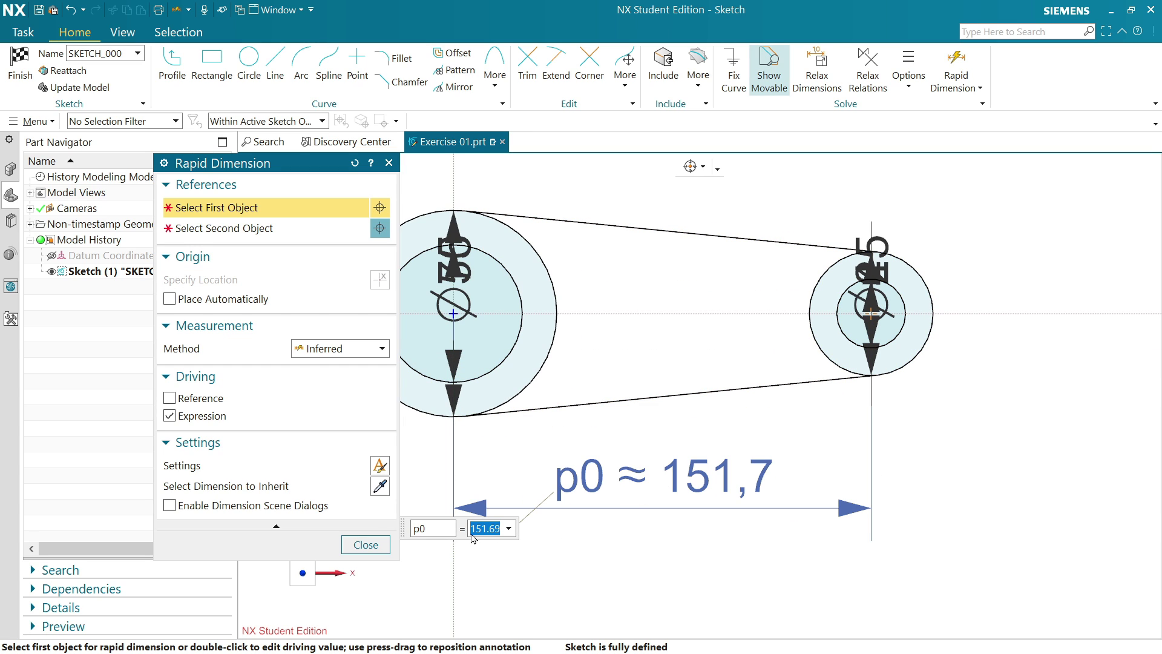
pyautogui.write('150')
pyautogui.press('Return')
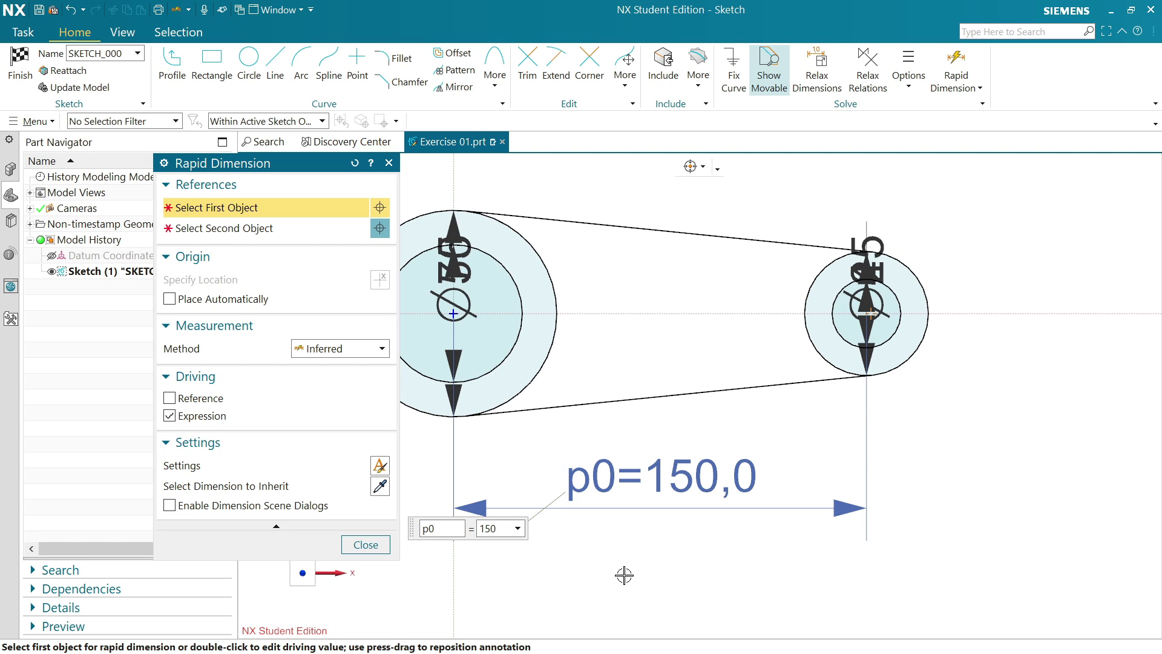
pyautogui.scroll(-3, 674, 528)
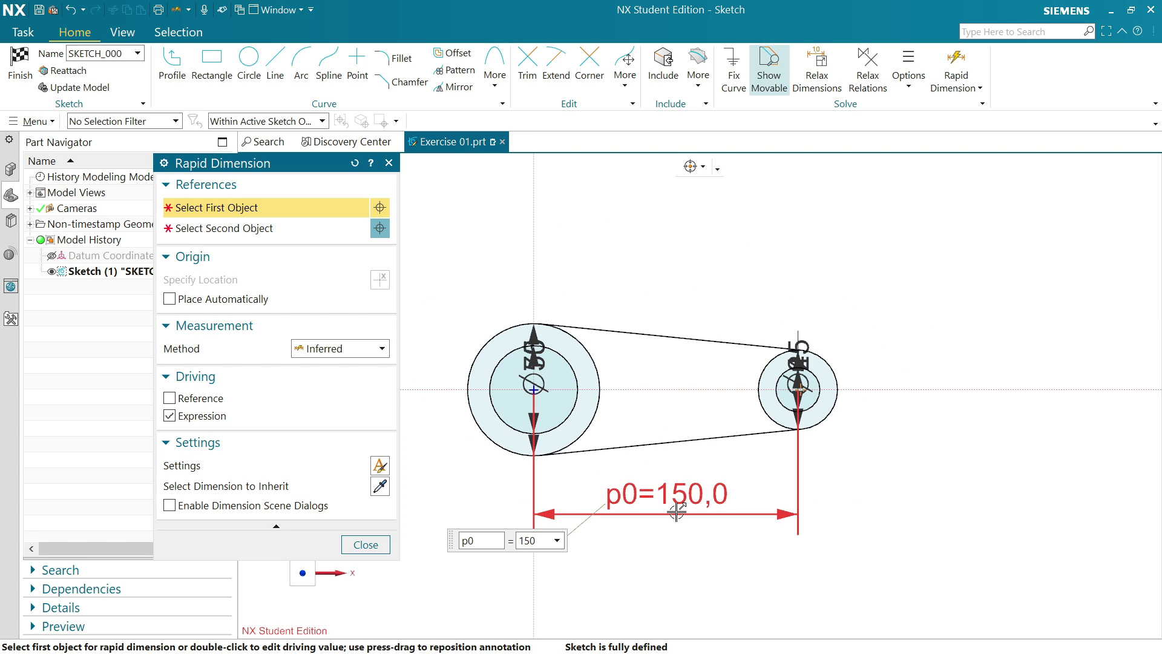
pyautogui.click(366, 545)
pyautogui.scroll(3, 611, 462)
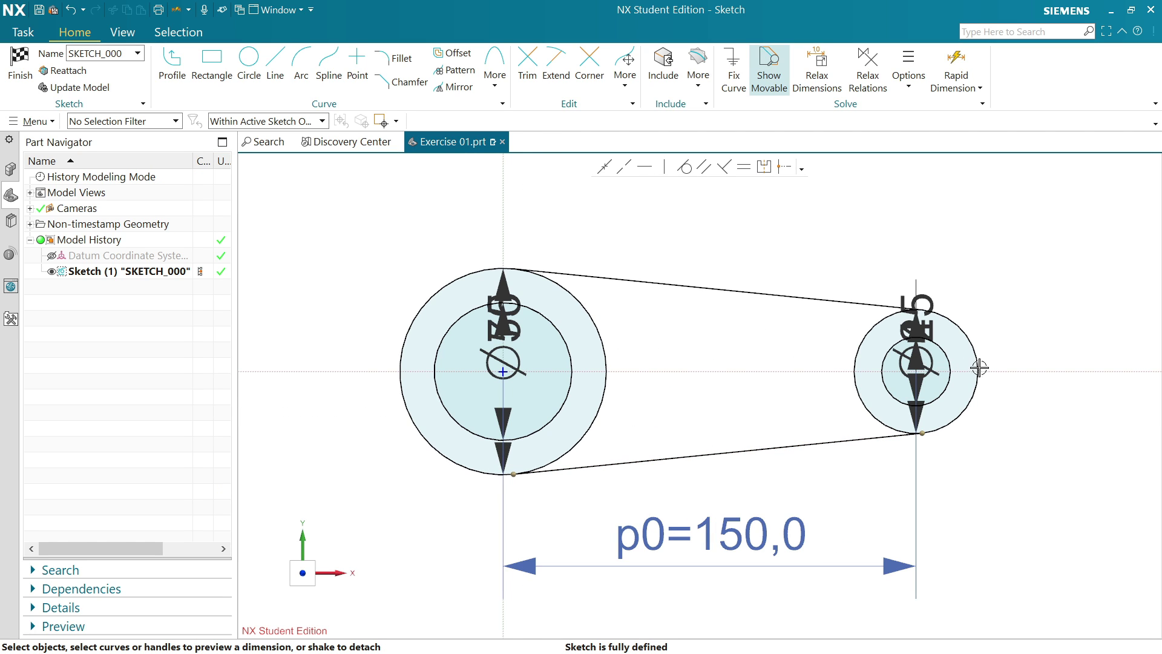
# Step: Move the ø45, ø25, ø50 and ø75 diameter labels clear of the circles
pyautogui.rightClick(841, 239)
pyautogui.click(896, 310)
pyautogui.moveTo(908, 308); pyautogui.dragTo(1047, 291)
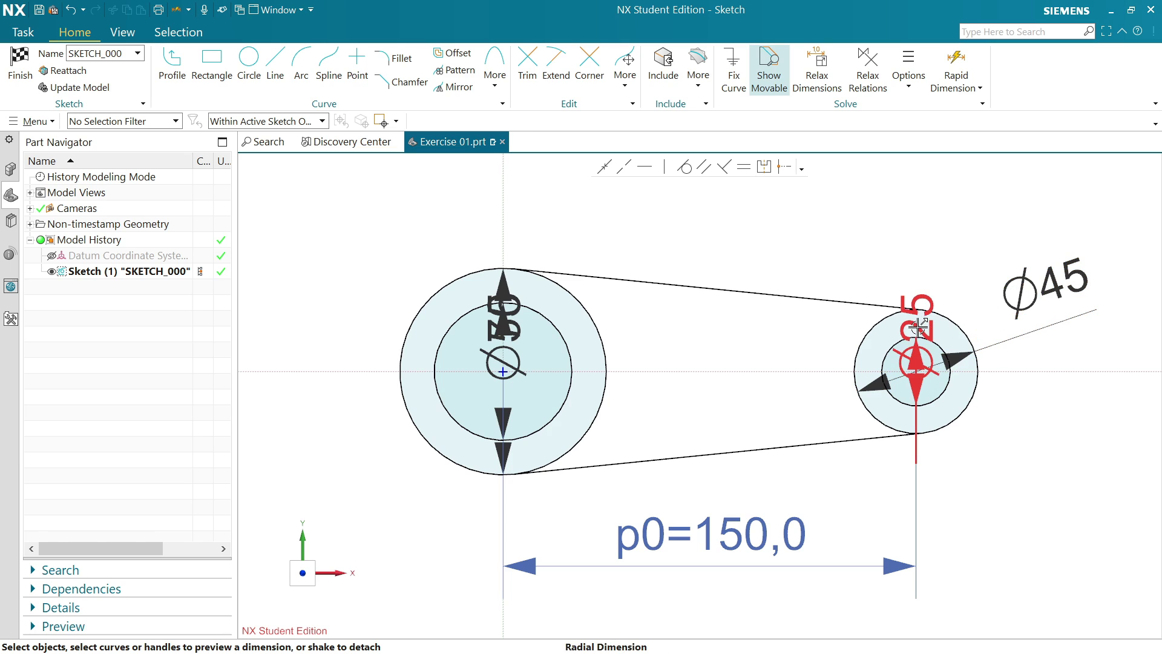
pyautogui.moveTo(918, 327); pyautogui.dragTo(968, 233)
pyautogui.moveTo(517, 337); pyautogui.dragTo(402, 275)
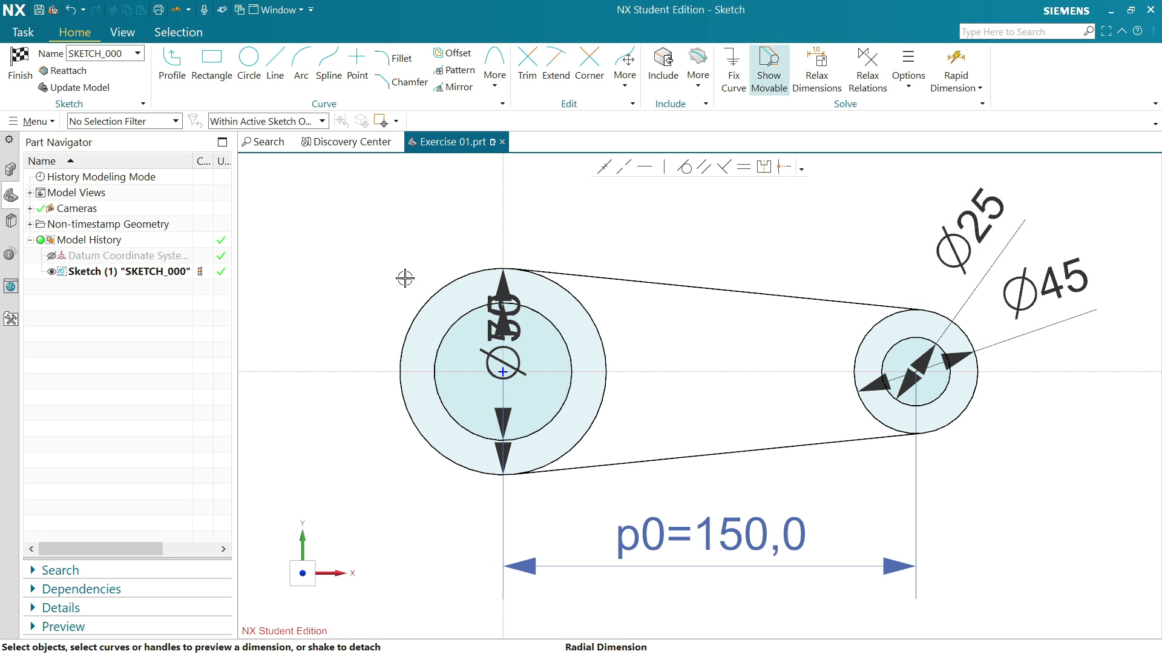
pyautogui.moveTo(505, 315); pyautogui.dragTo(424, 218)
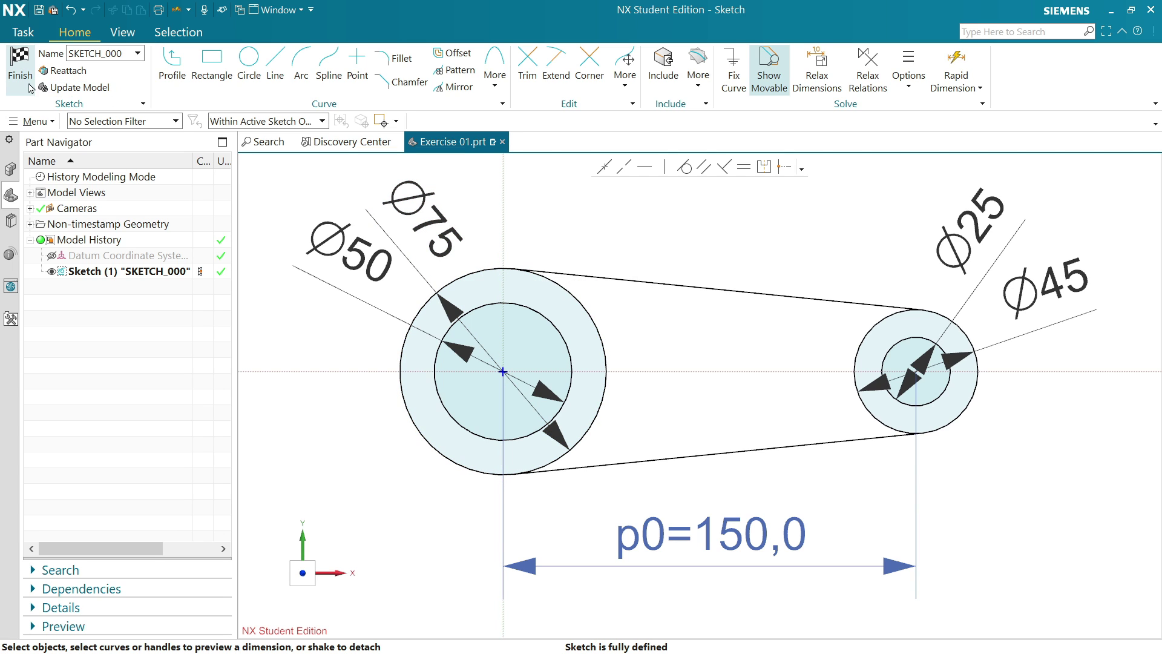
# Step: Finish the sketch and return to Modeling
pyautogui.click(19, 60)
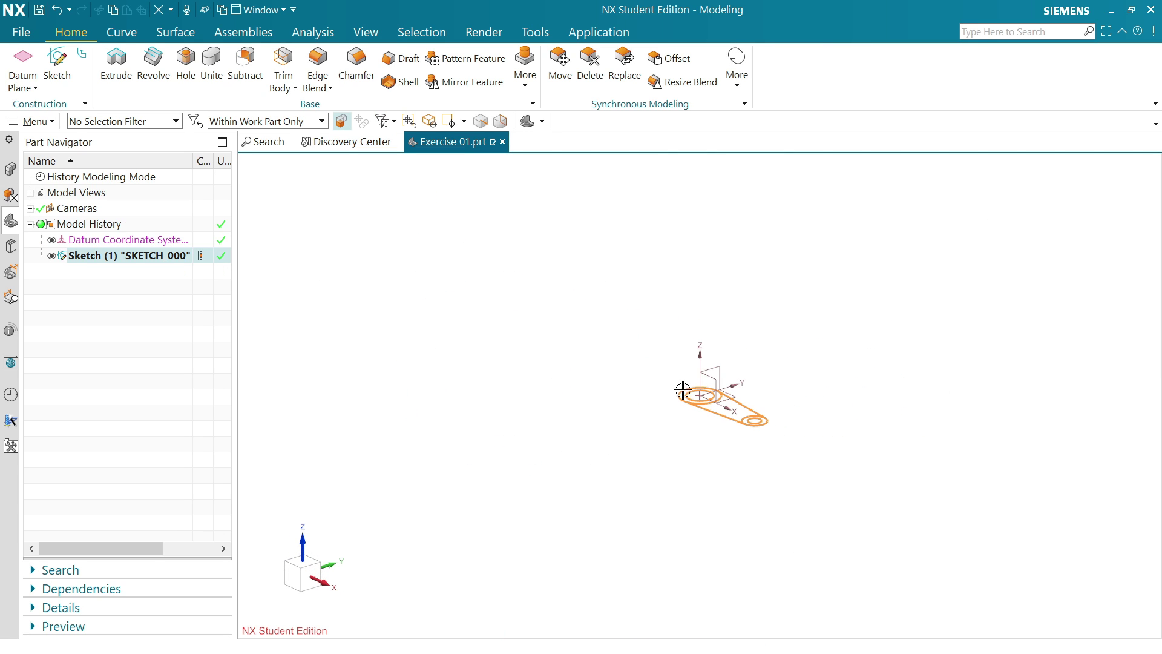
pyautogui.scroll(-2, 733, 388)
pyautogui.scroll(5, 757, 394)
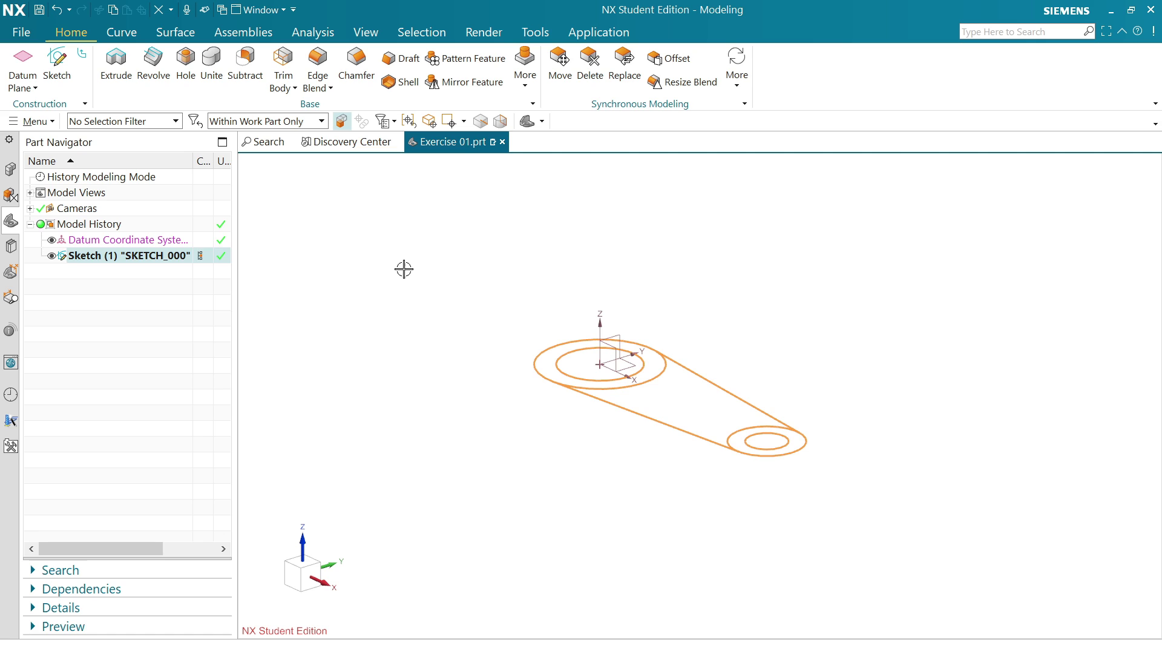
pyautogui.scroll(3, 686, 387)
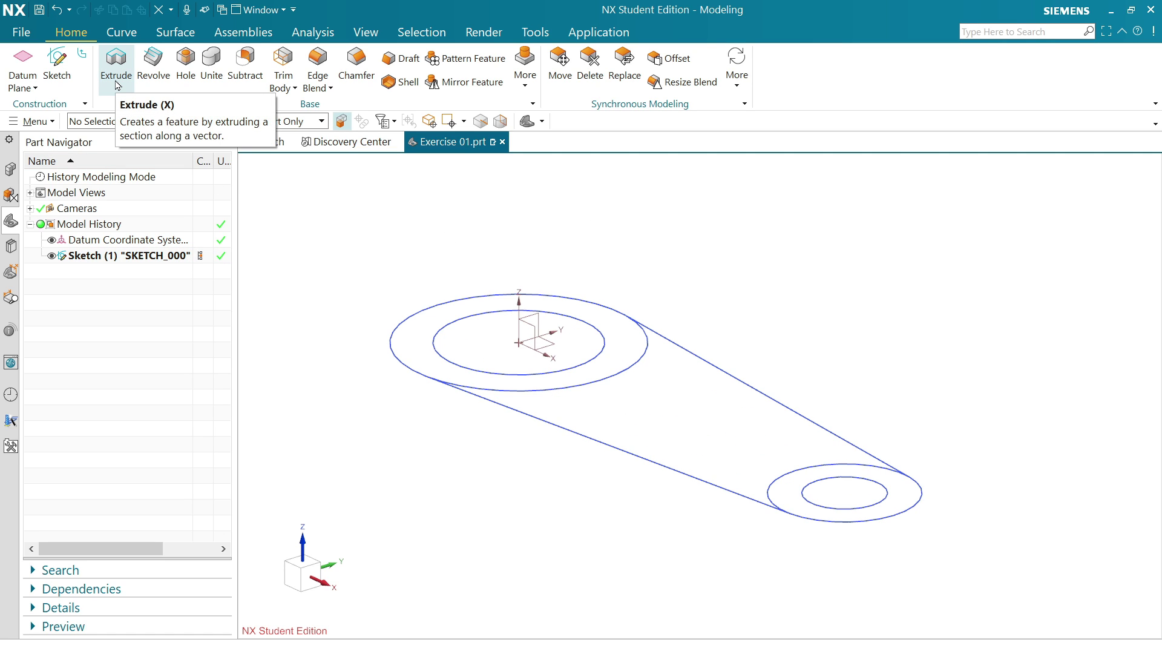
pyautogui.rightClick(128, 256)
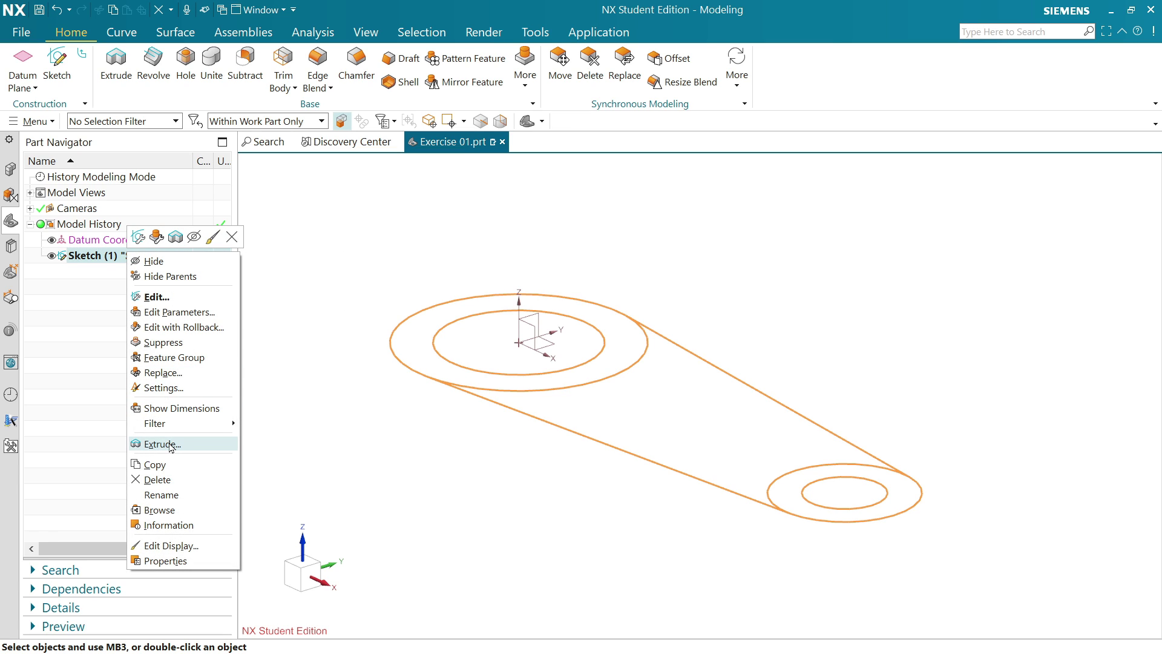
pyautogui.click(172, 445)
pyautogui.rightClick(419, 373)
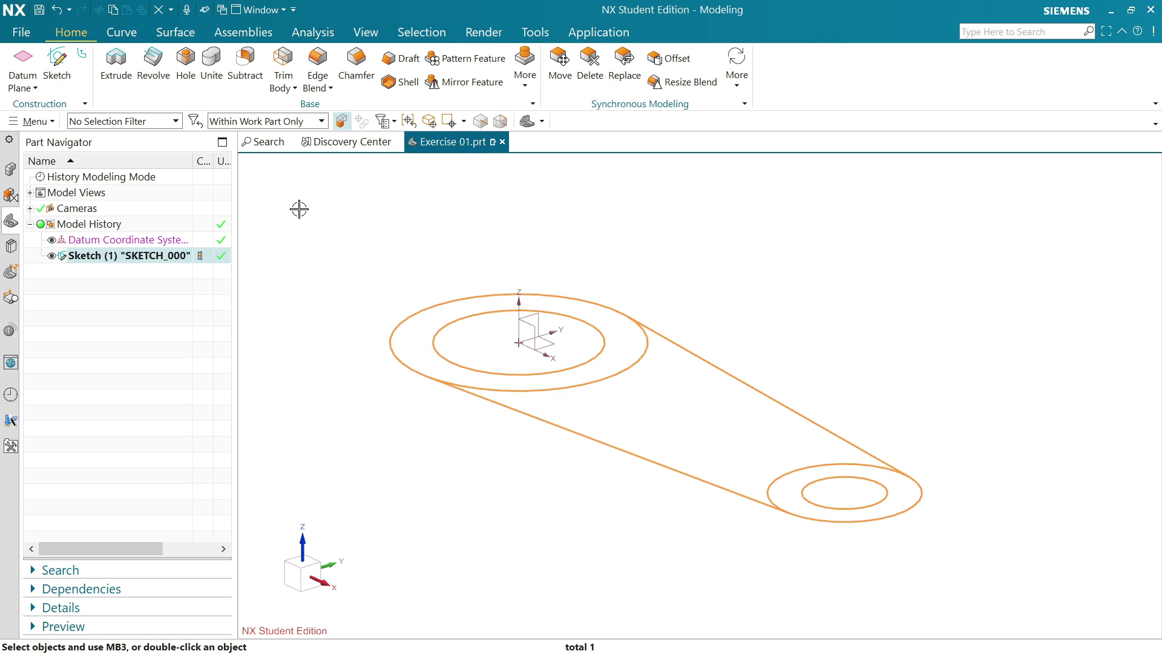
pyautogui.click(400, 401)
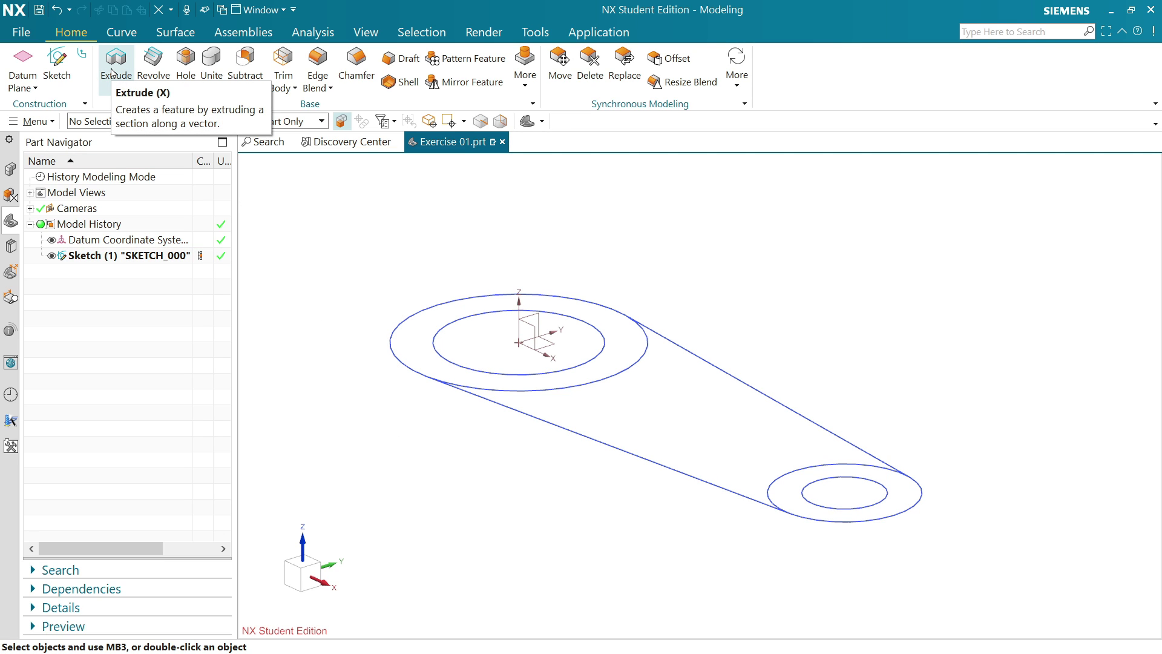
# Step: Extrude the ring region between the Ø75 and Ø50 circles with its direction reversed
pyautogui.click(112, 72)
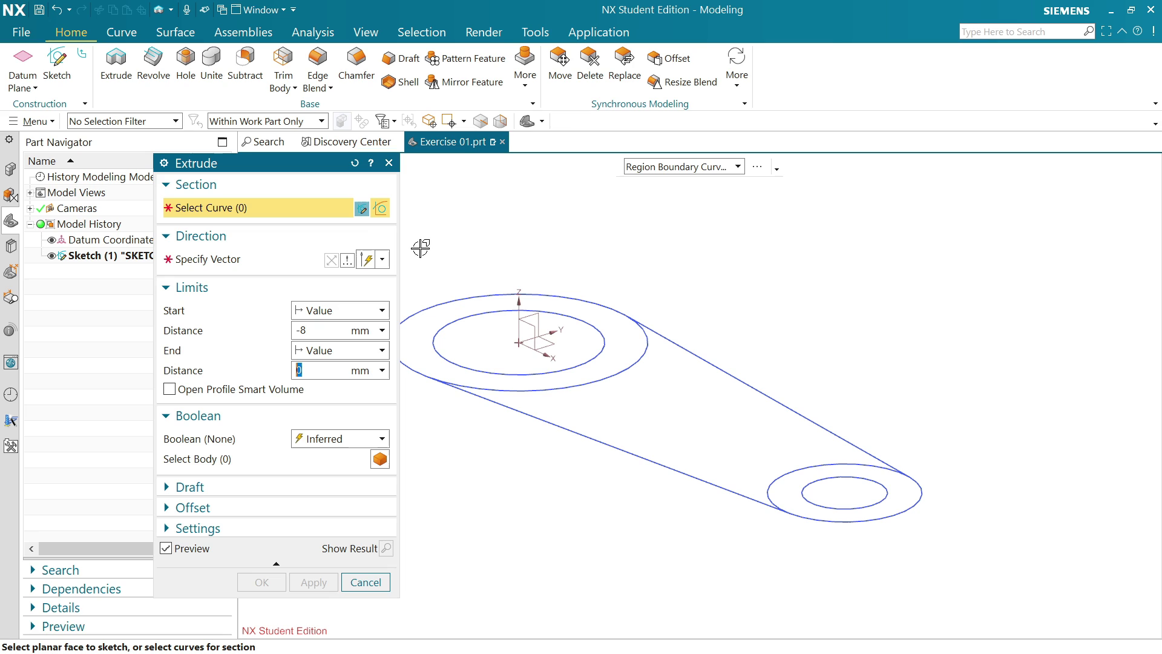
pyautogui.moveTo(273, 169); pyautogui.dragTo(254, 170)
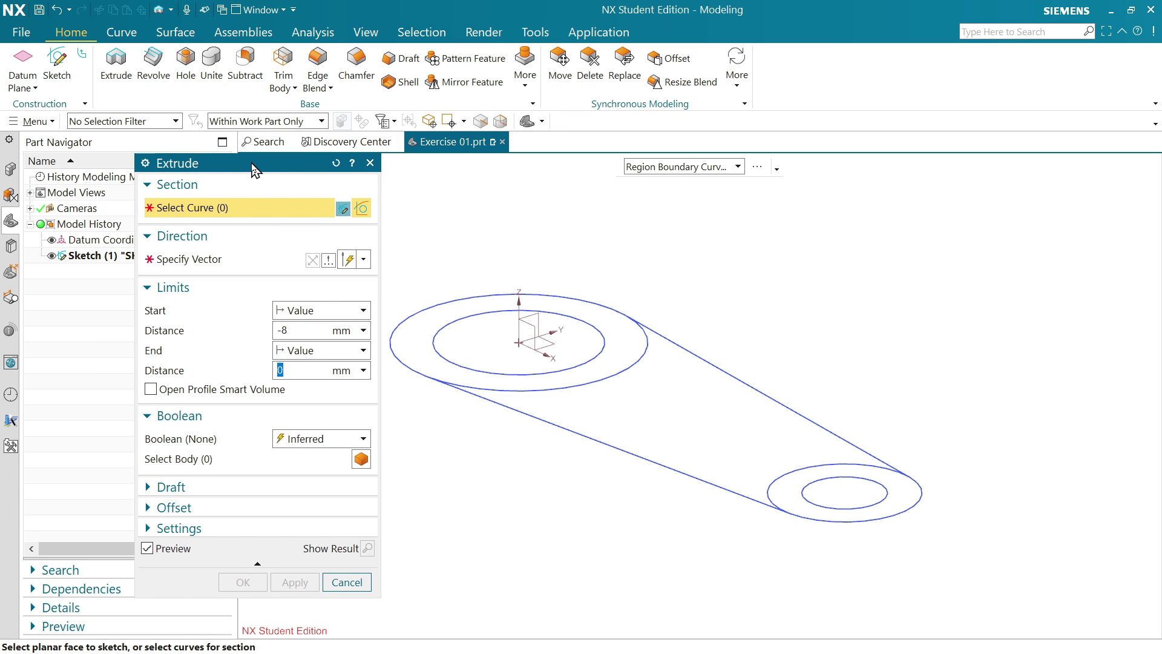
pyautogui.click(148, 184)
pyautogui.click(156, 205)
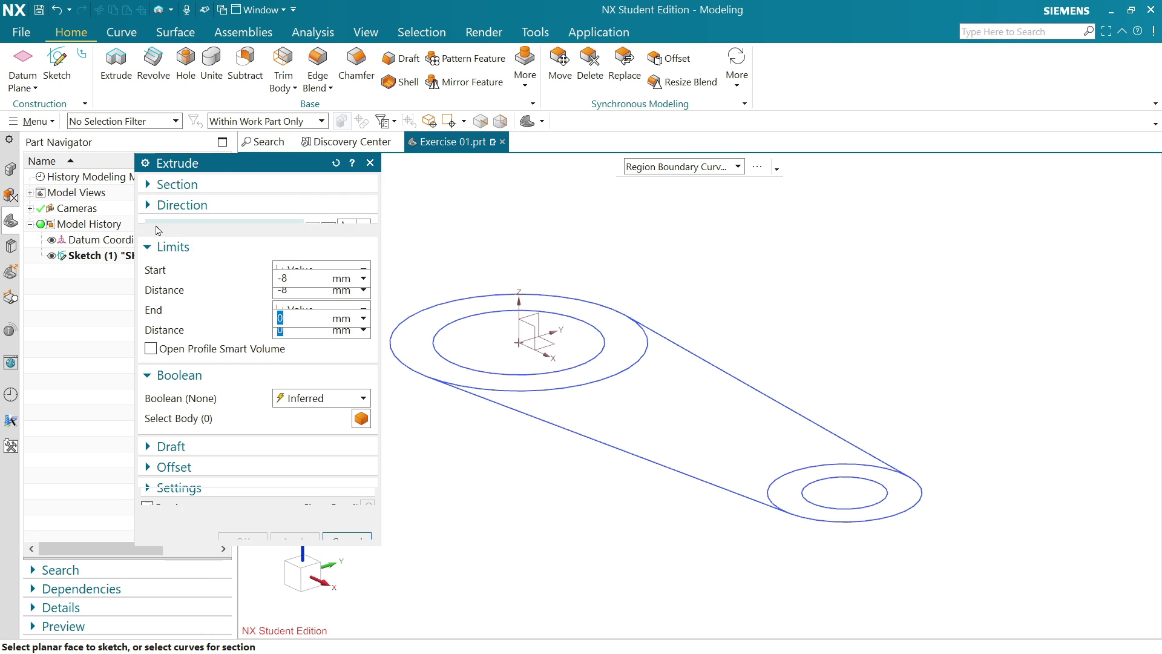
pyautogui.click(158, 226)
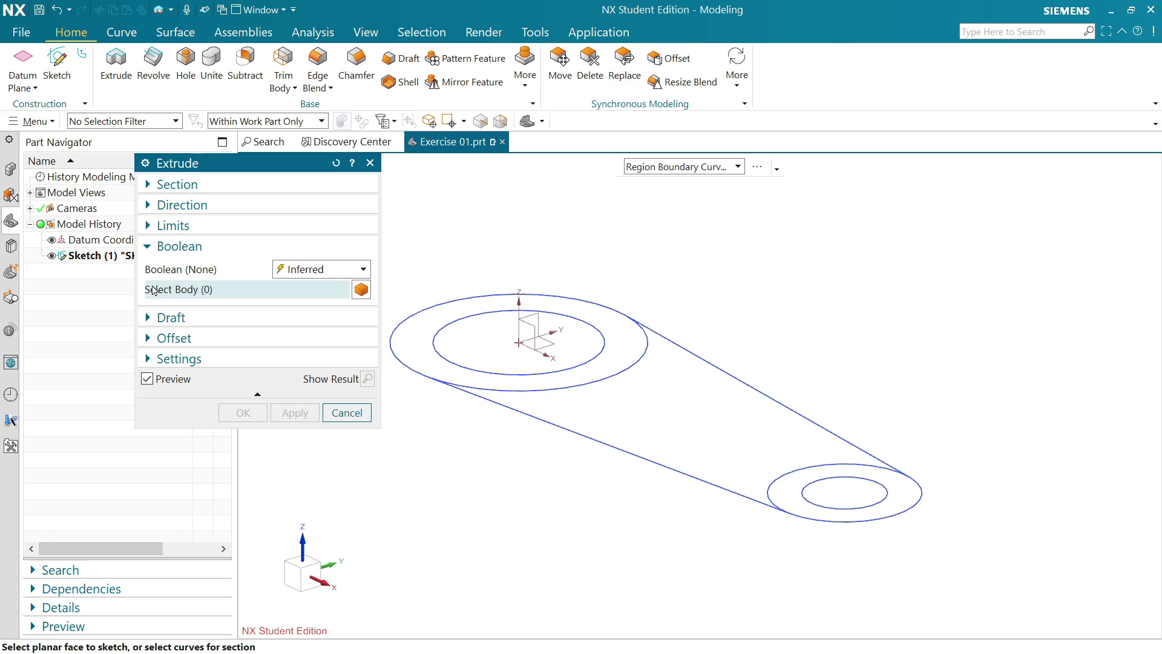
pyautogui.click(148, 246)
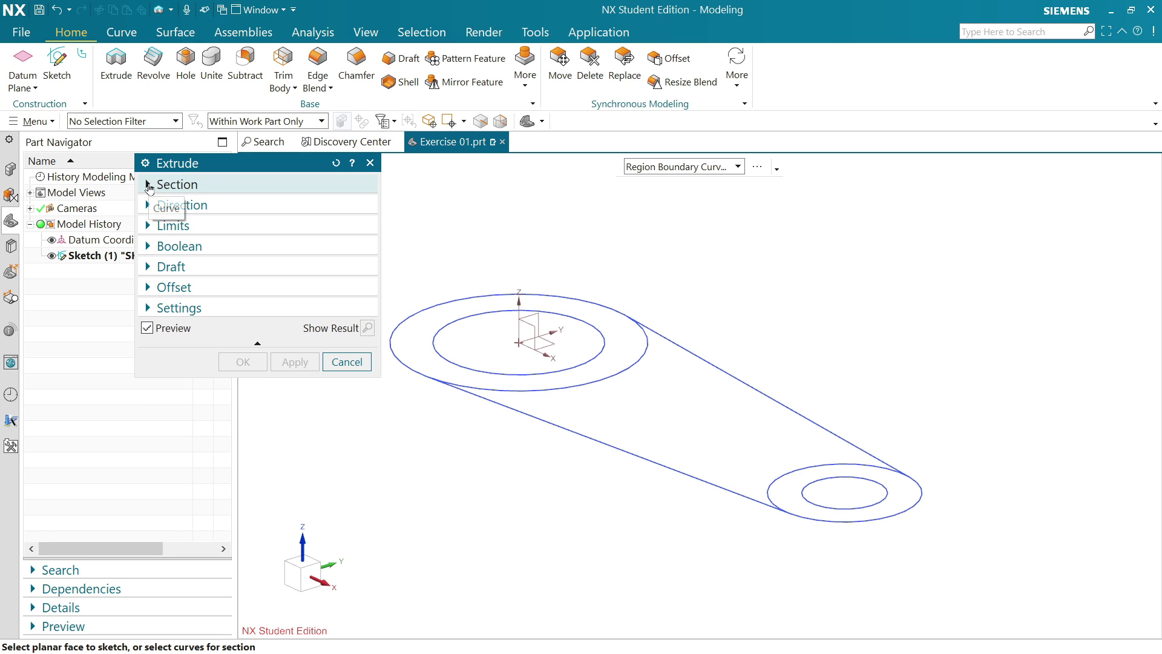
pyautogui.click(181, 185)
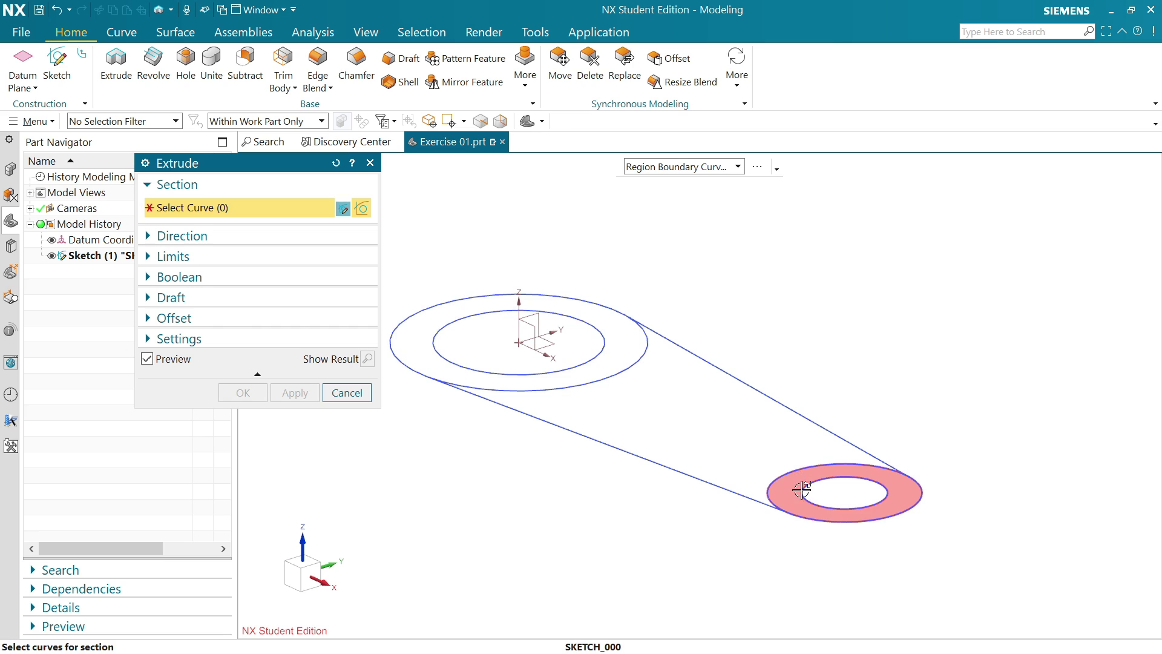
pyautogui.click(586, 375)
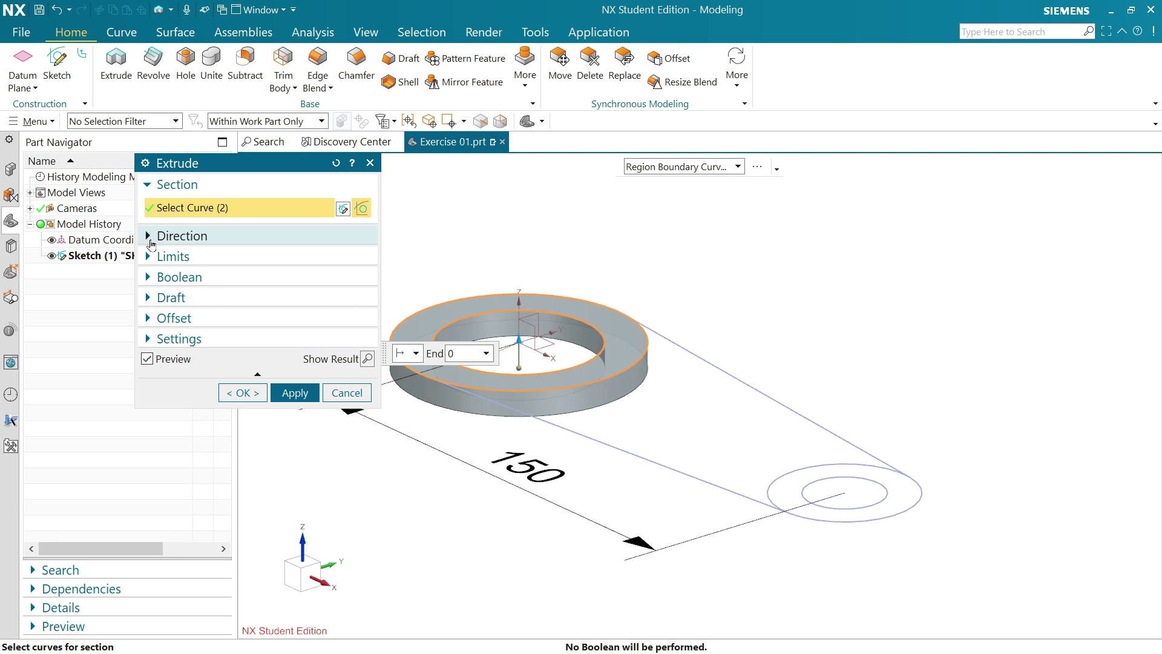
pyautogui.click(151, 239)
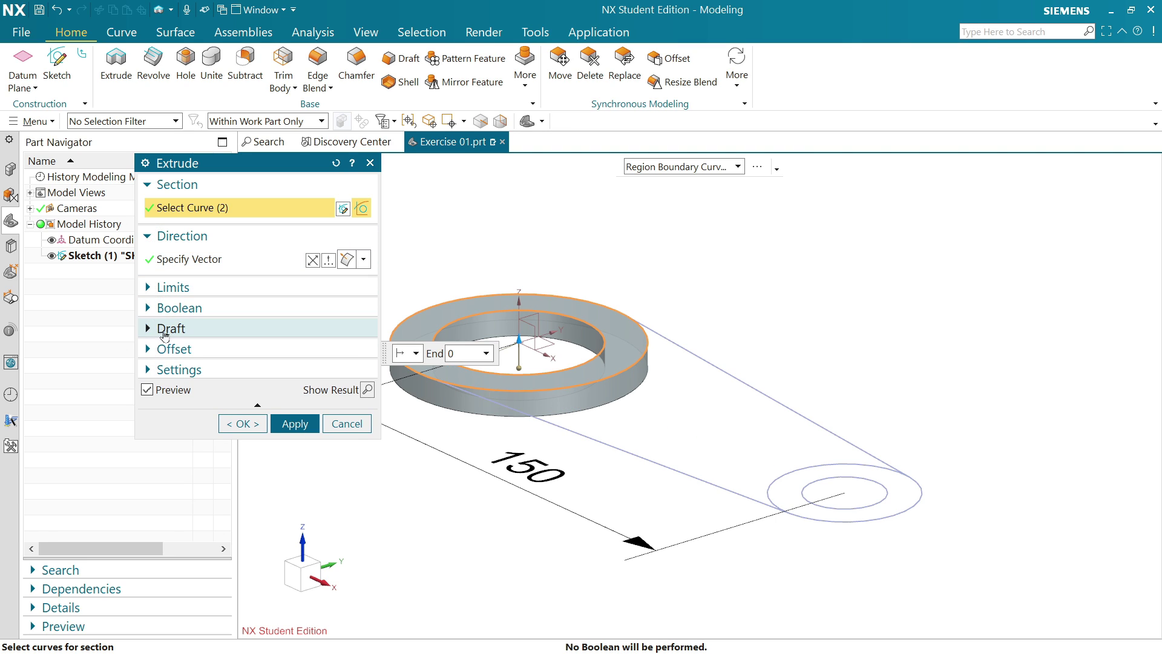
pyautogui.click(313, 261)
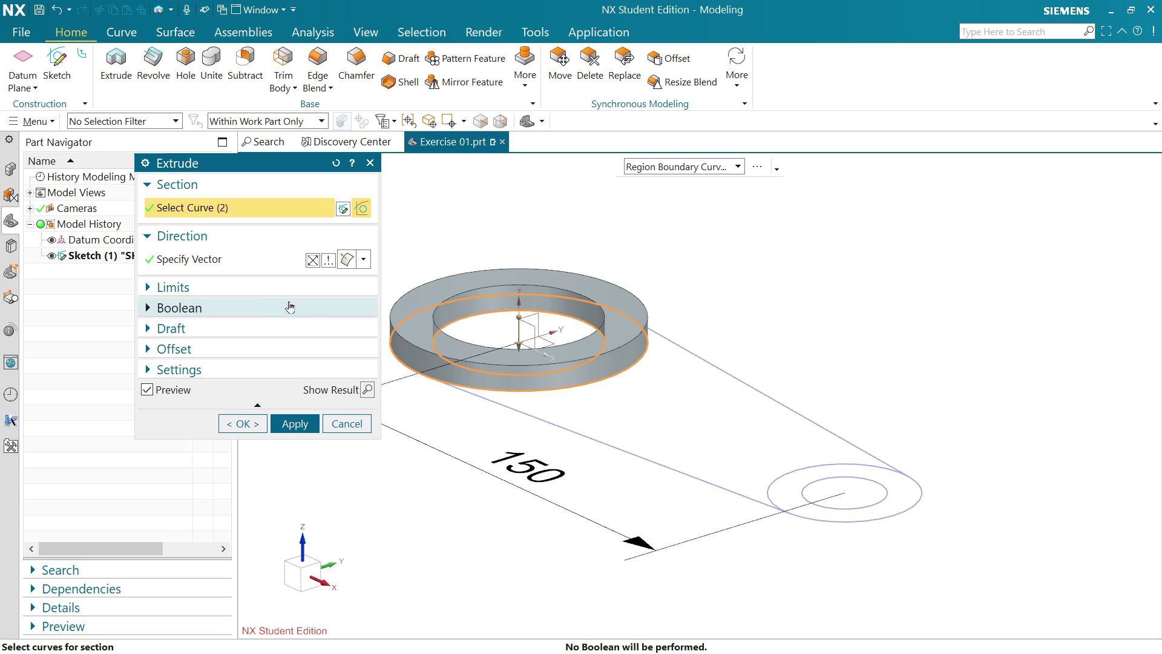
# Step: Set the ring extrusion from 0 to 40 mm, flipped to rise upward
pyautogui.click(162, 288)
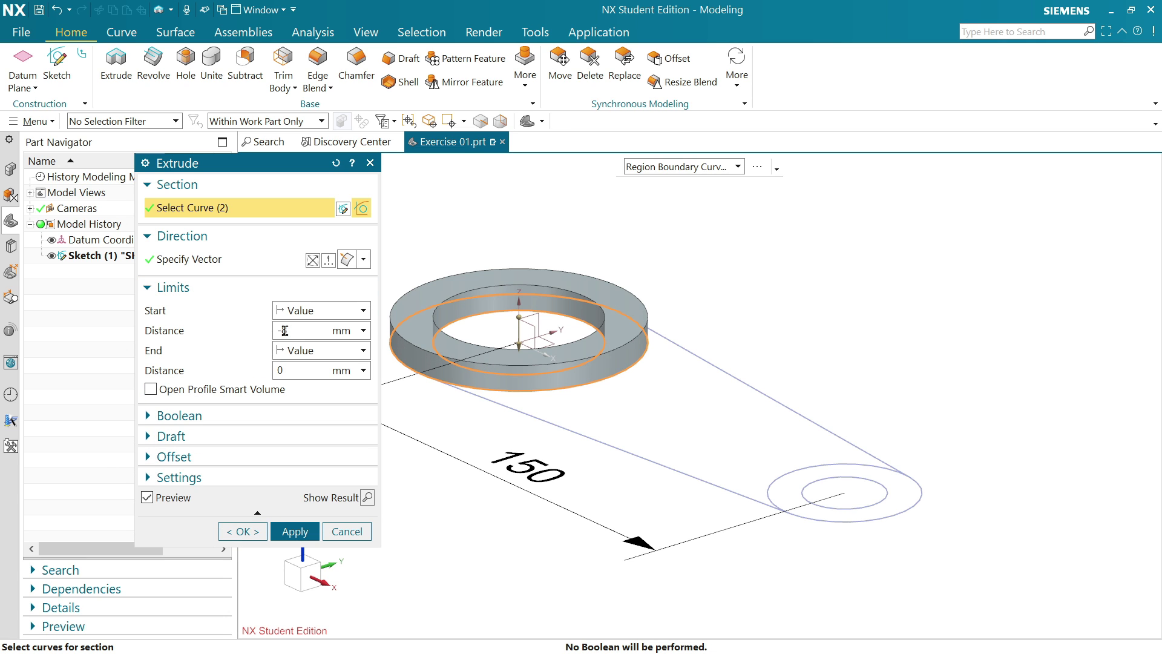
pyautogui.scroll(1, 602, 402)
pyautogui.scroll(-2, 602, 402)
pyautogui.scroll(2, 449, 394)
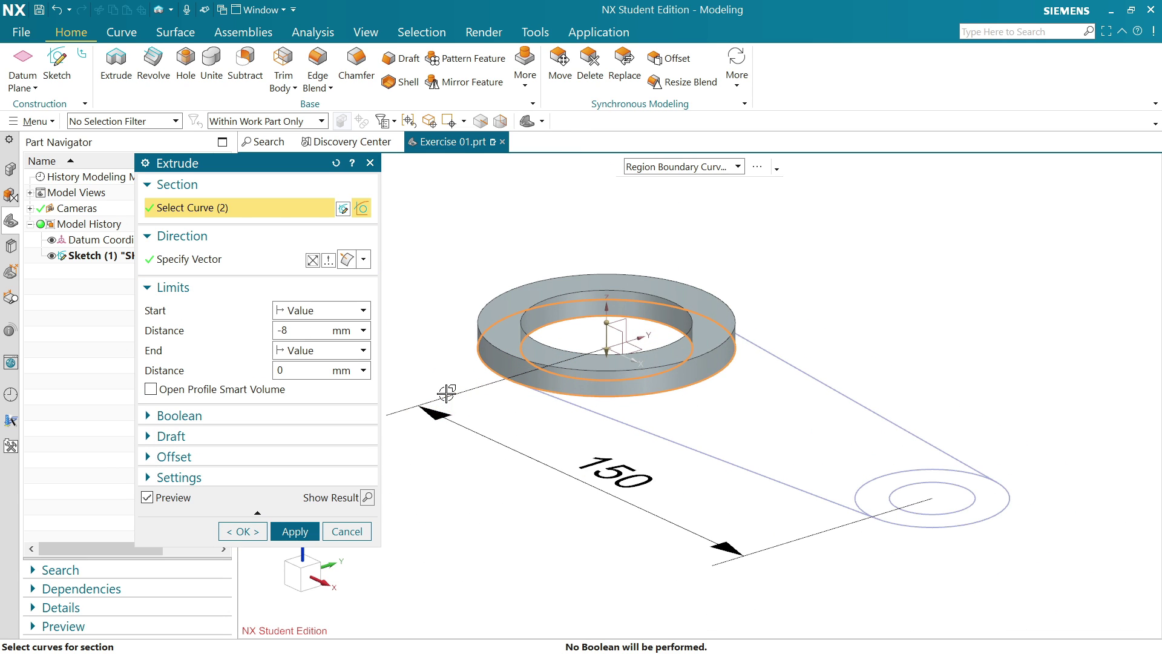
pyautogui.click(306, 332)
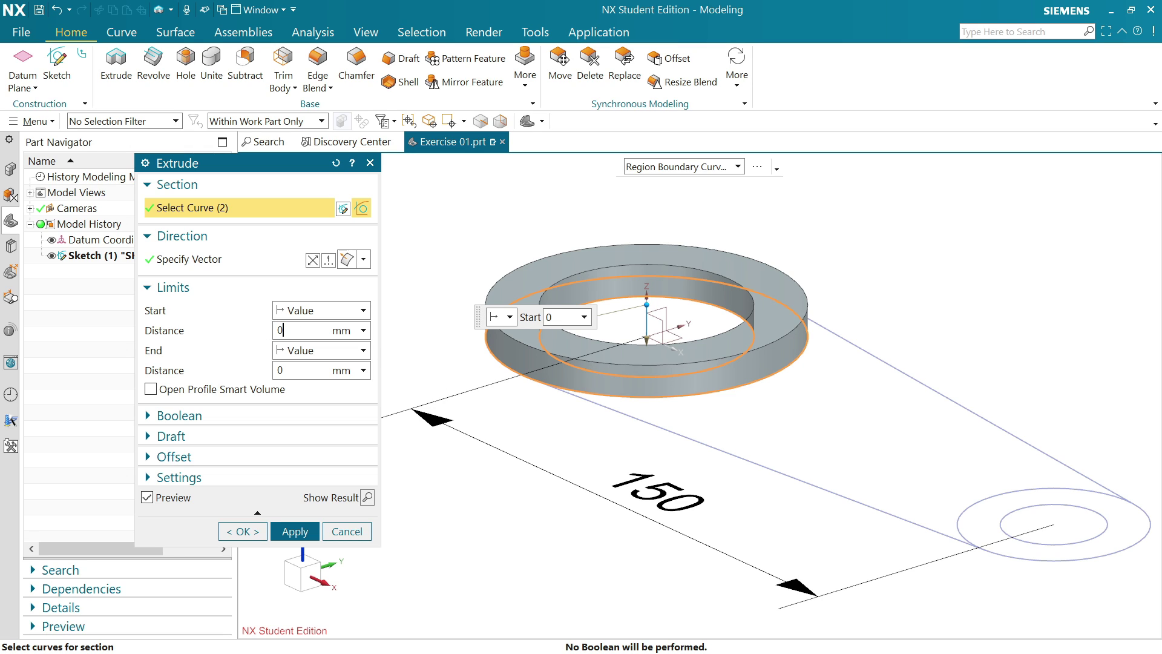
pyautogui.write('0')
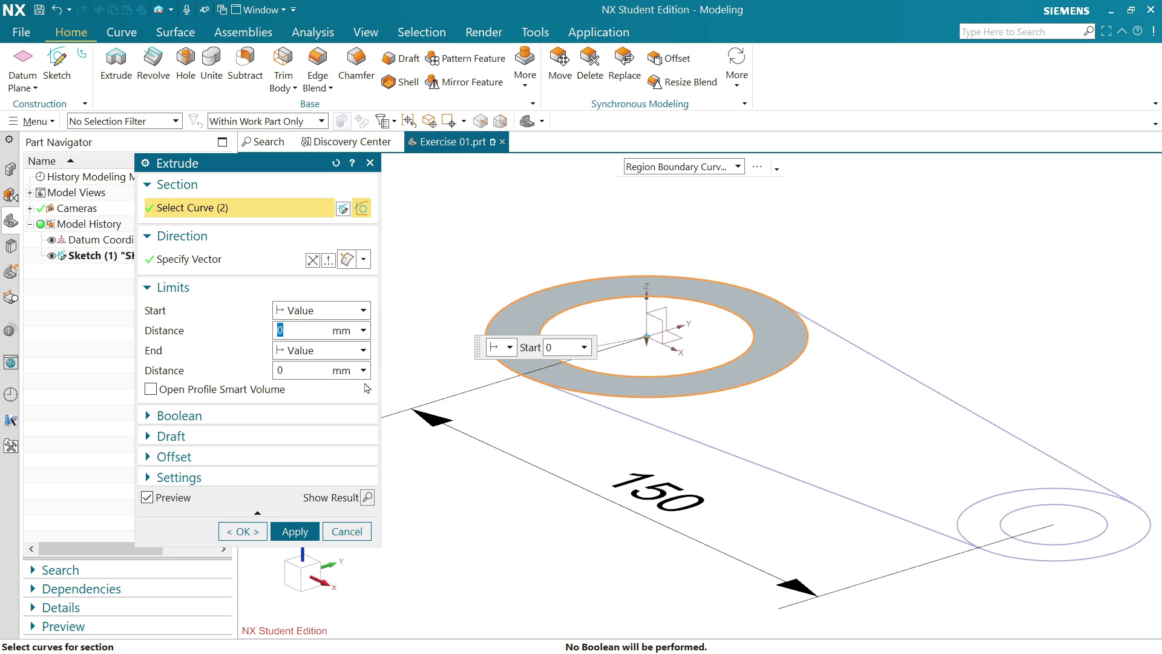
pyautogui.click(278, 370)
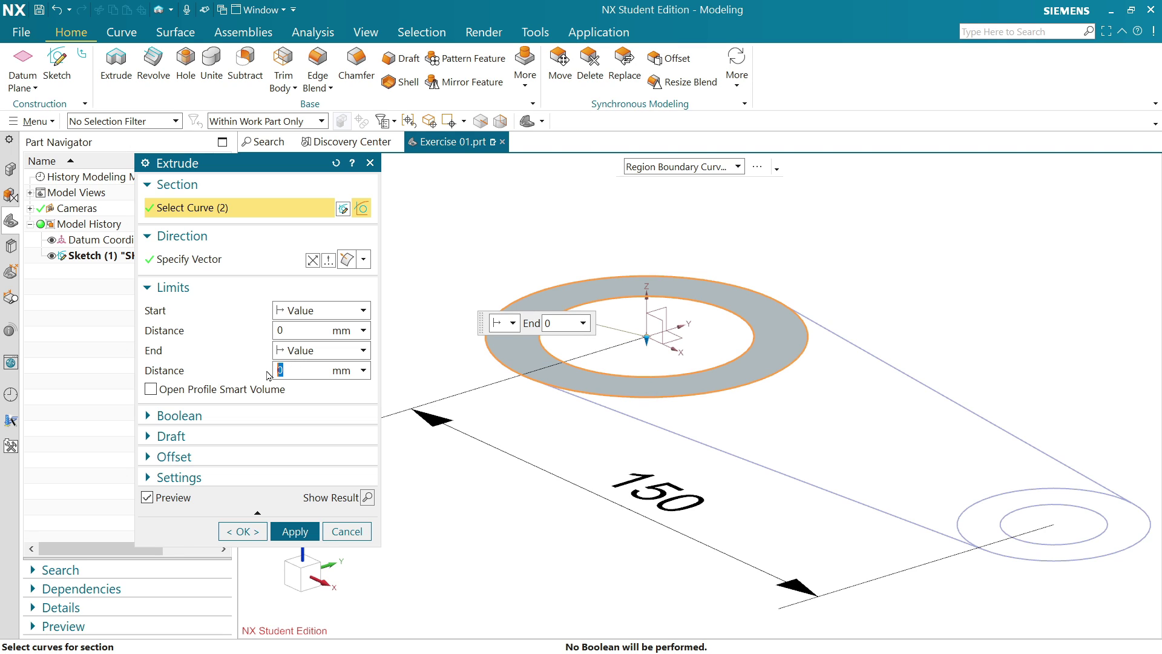
pyautogui.press('Return')
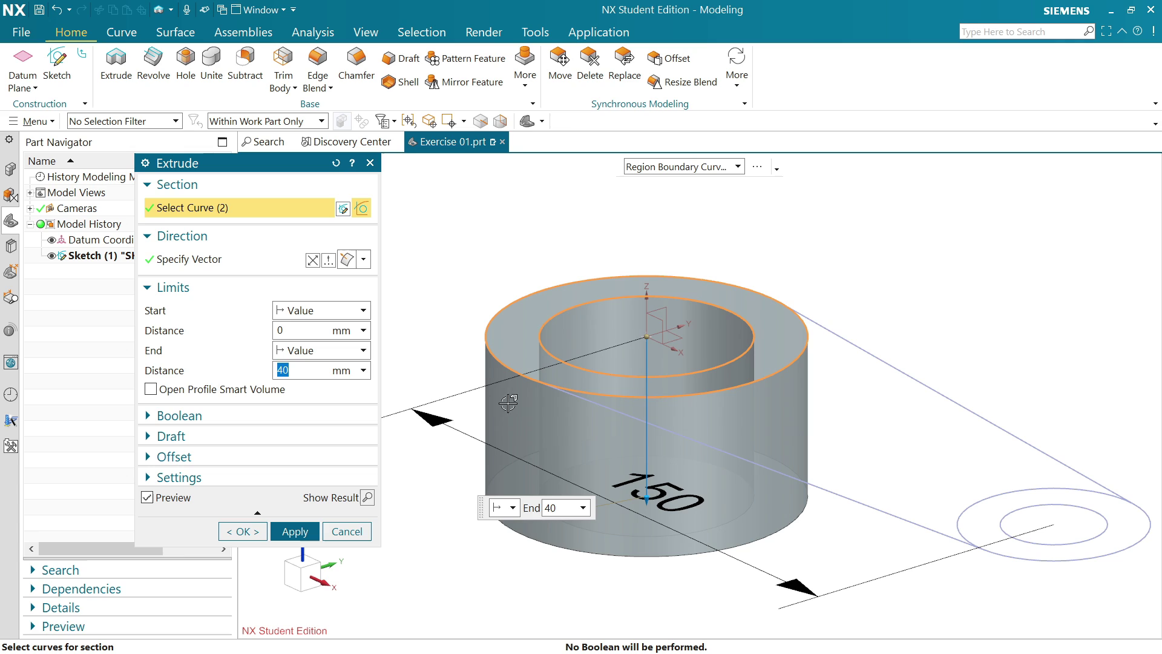
pyautogui.click(312, 260)
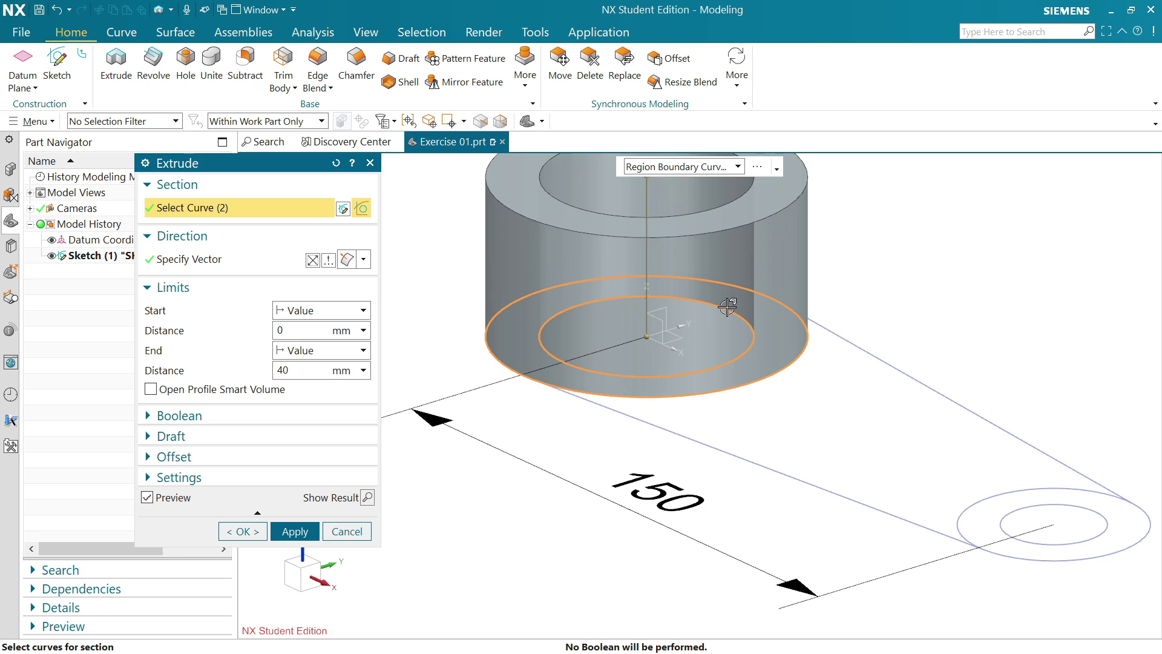
pyautogui.keyDown('shift'); pyautogui.moveTo(727, 306); pyautogui.dragTo(685, 254, button='middle'); pyautogui.keyUp('shift')
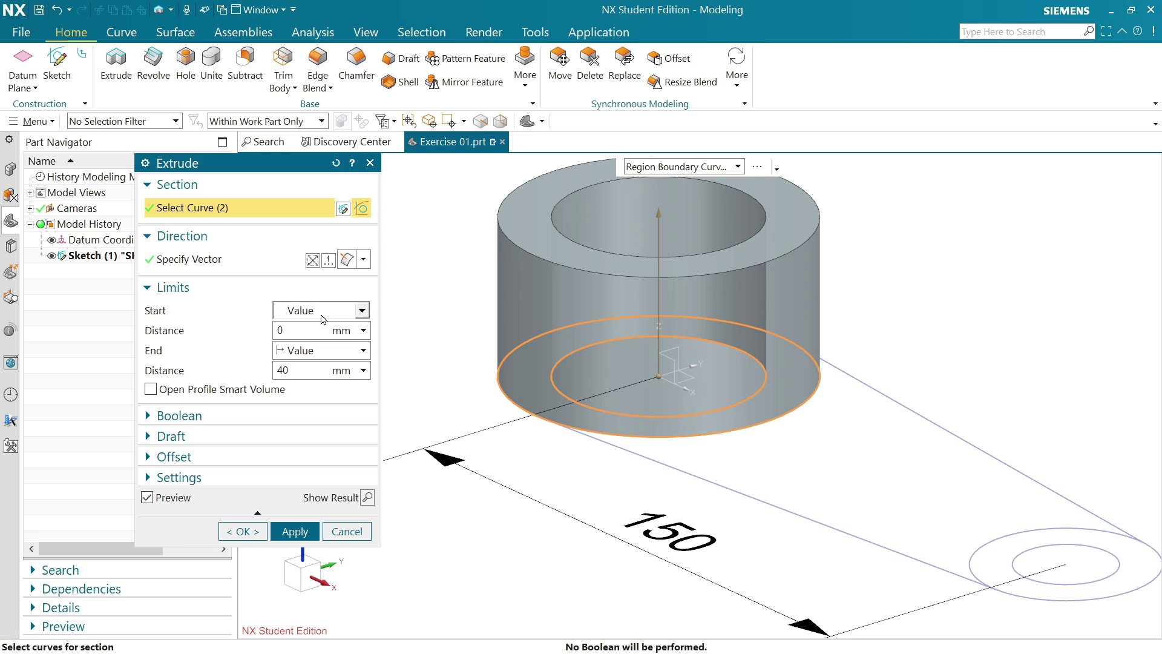
# Step: Keep the ring boss's start limit as Value and its Boolean as Inferred
pyautogui.click(362, 312)
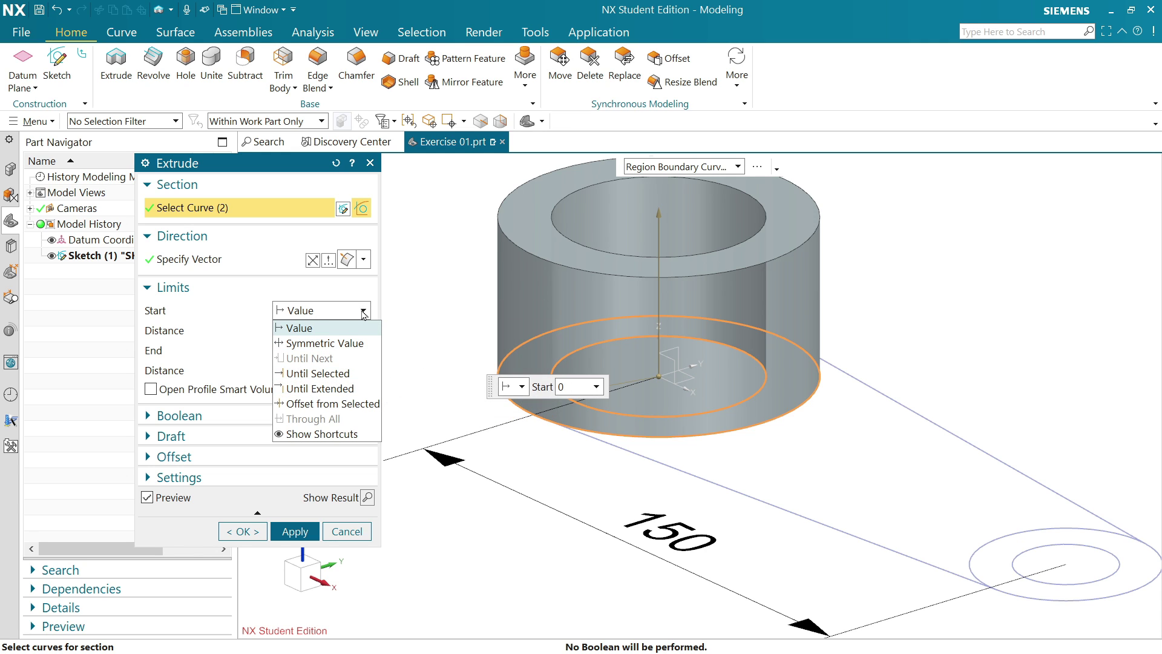
pyautogui.click(351, 327)
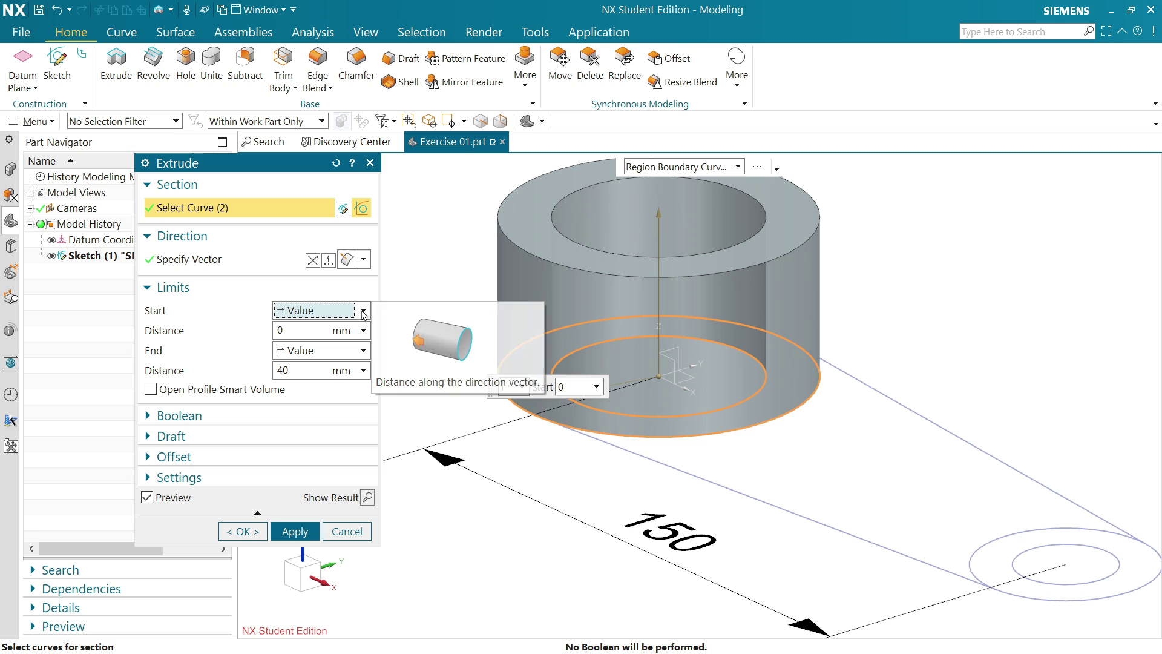
pyautogui.click(194, 416)
pyautogui.click(362, 440)
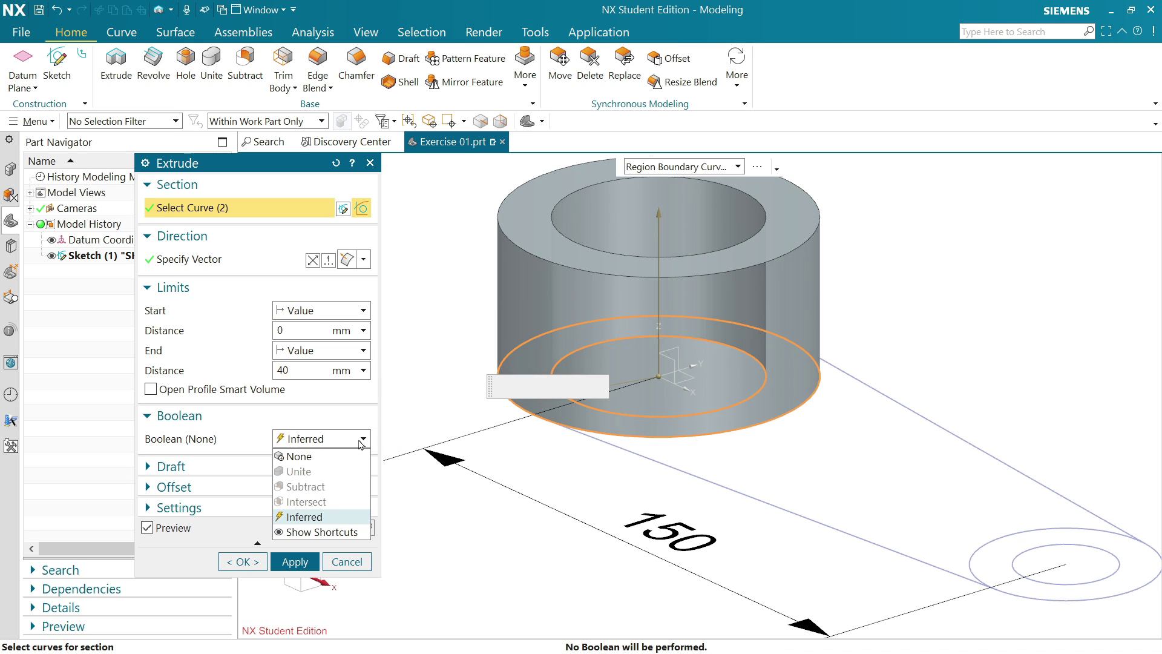
pyautogui.click(361, 443)
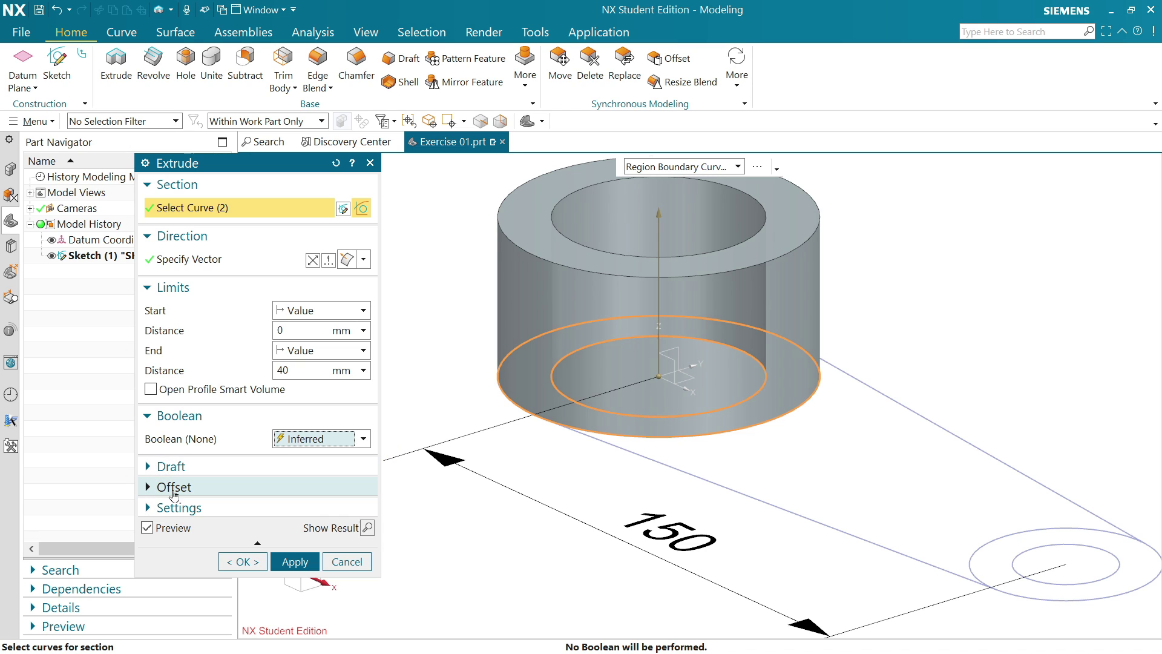
# Step: Confirm no offset or draft and a Solid body type, then create the 40 mm Ø75/Ø50 ring boss
pyautogui.click(172, 486)
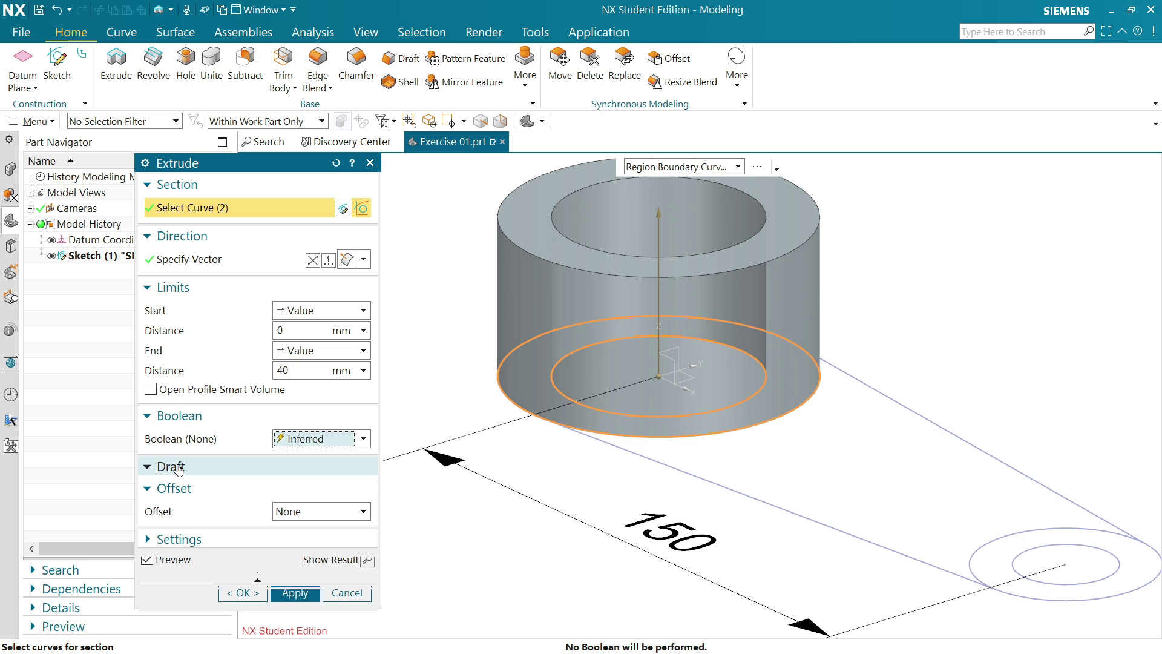
pyautogui.click(178, 467)
pyautogui.click(178, 467)
pyautogui.click(183, 488)
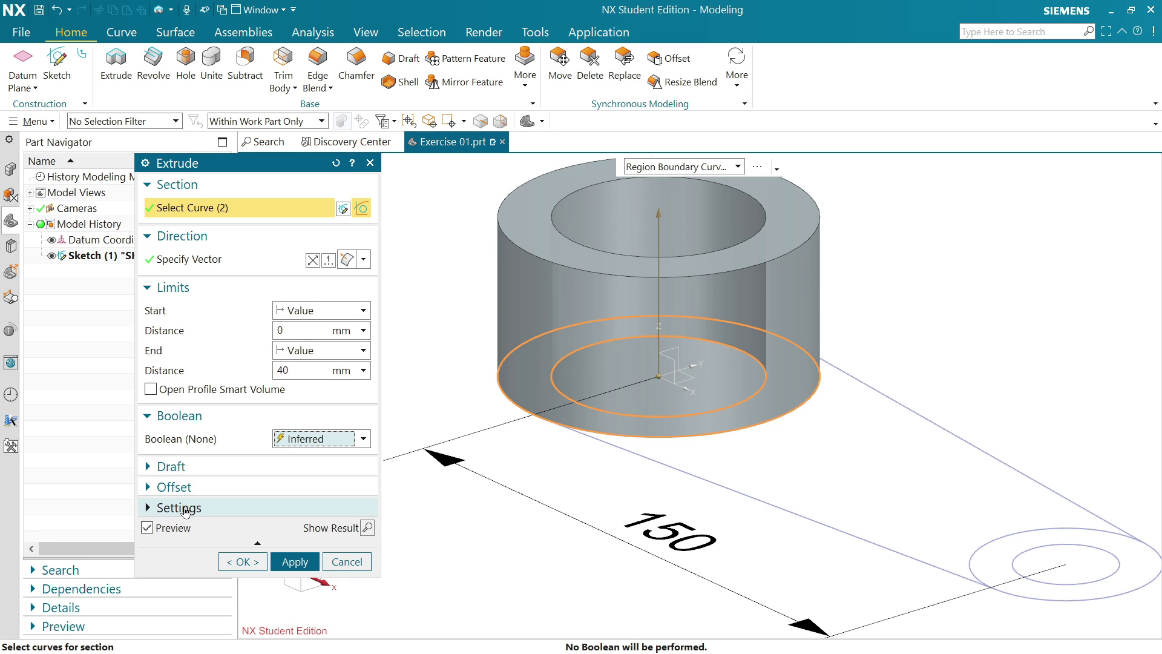
pyautogui.click(187, 508)
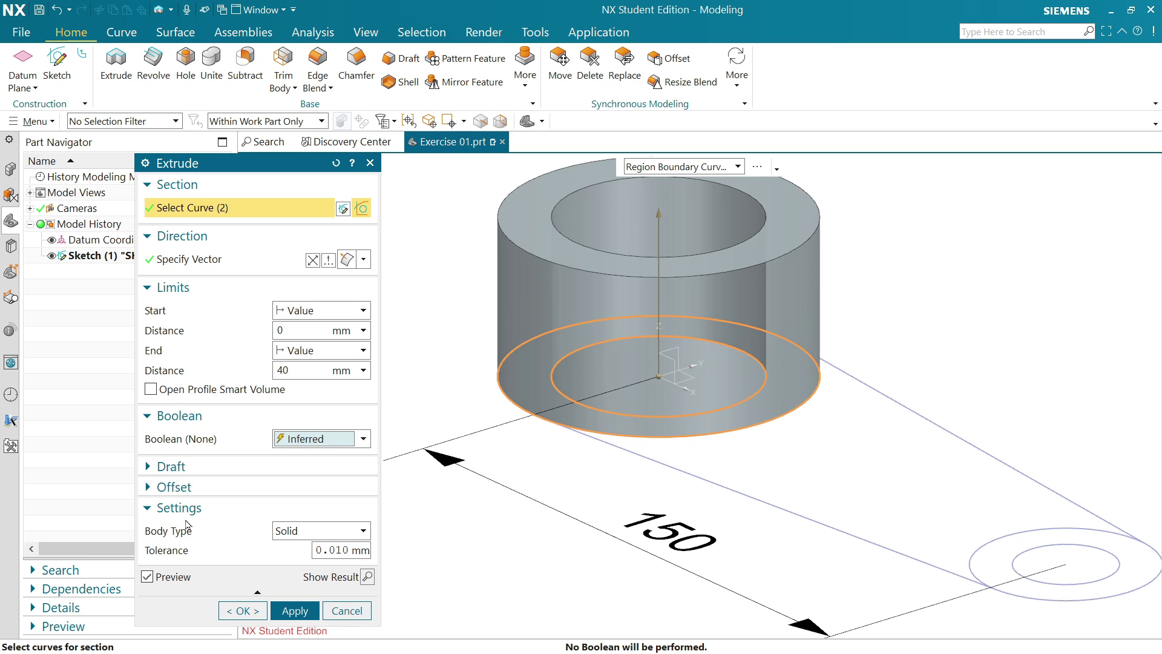
pyautogui.click(324, 537)
pyautogui.click(323, 537)
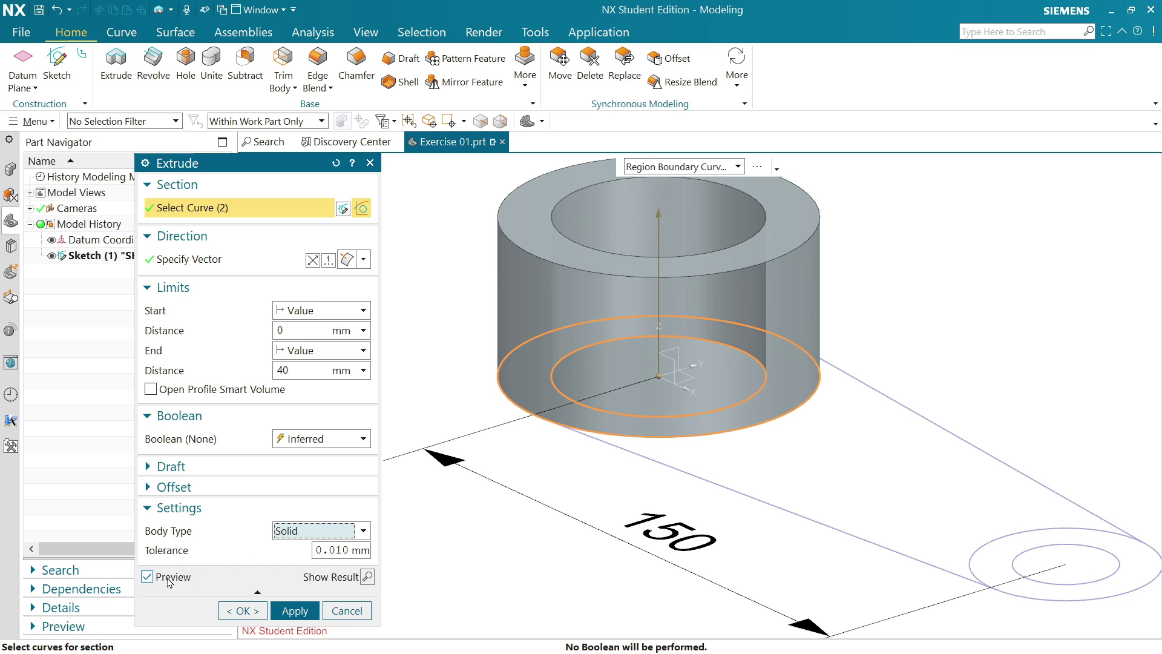
pyautogui.click(148, 577)
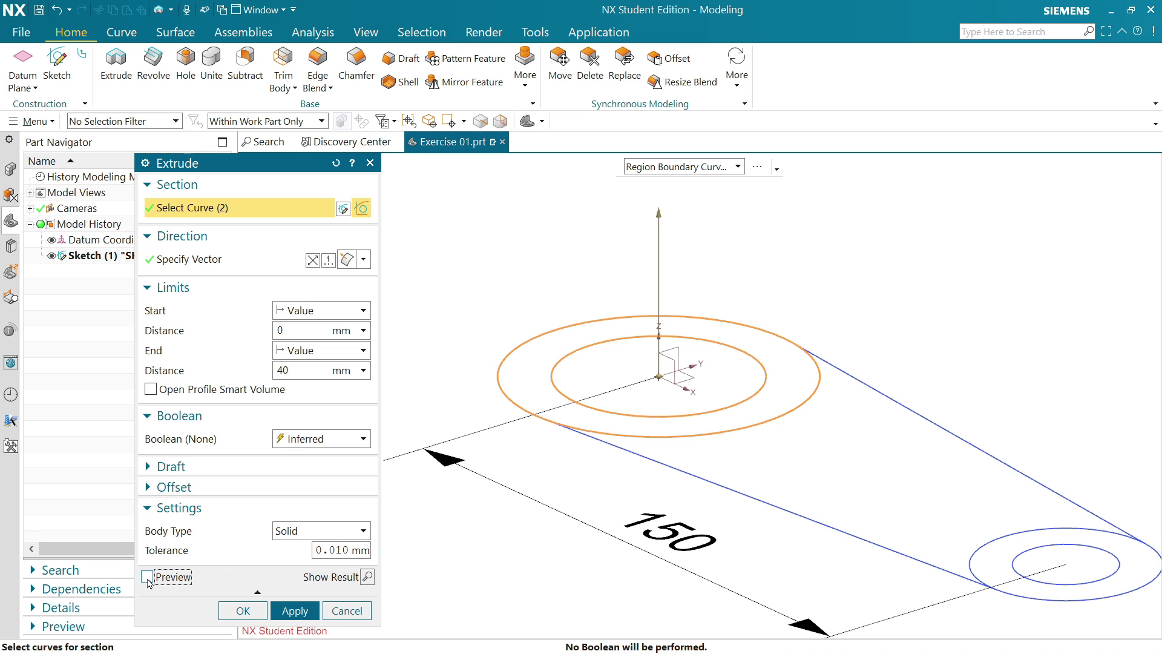
pyautogui.click(148, 577)
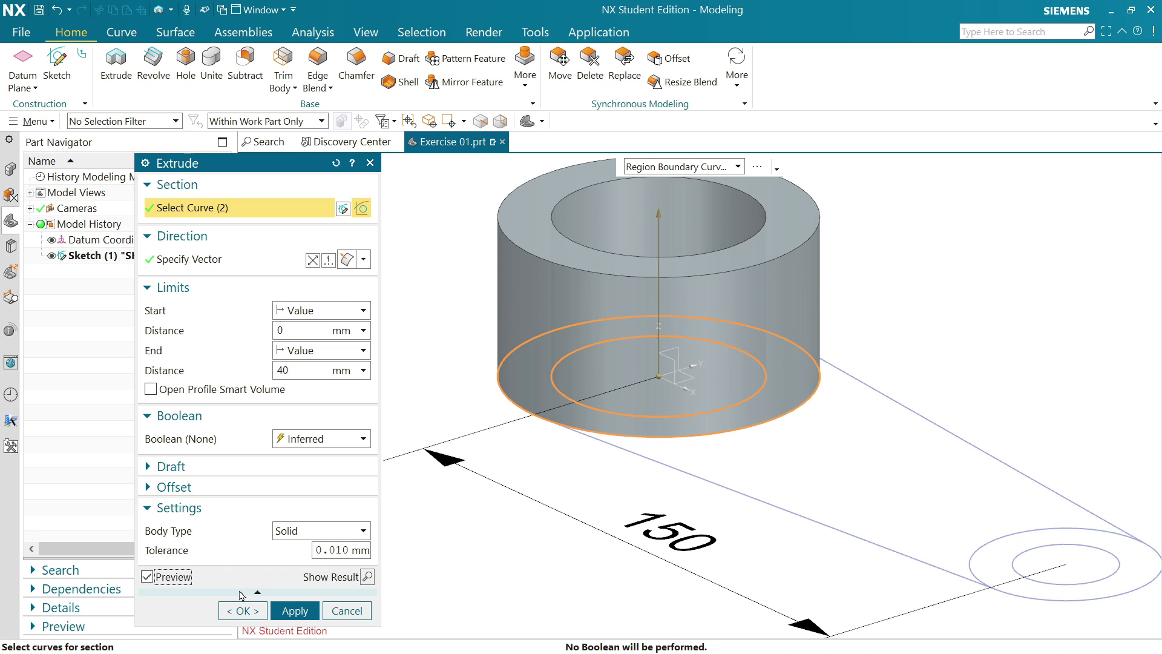
pyautogui.click(291, 612)
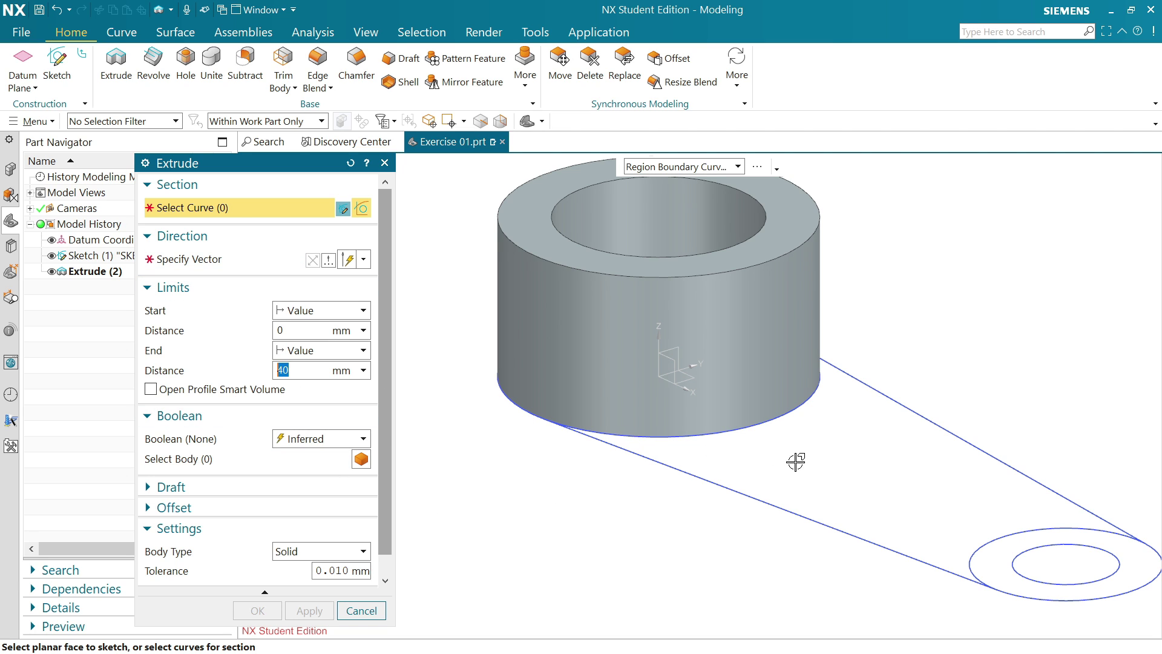
# Step: Extrude the four-curve lever outline 20 mm and unite it with the ring boss
pyautogui.click(850, 490)
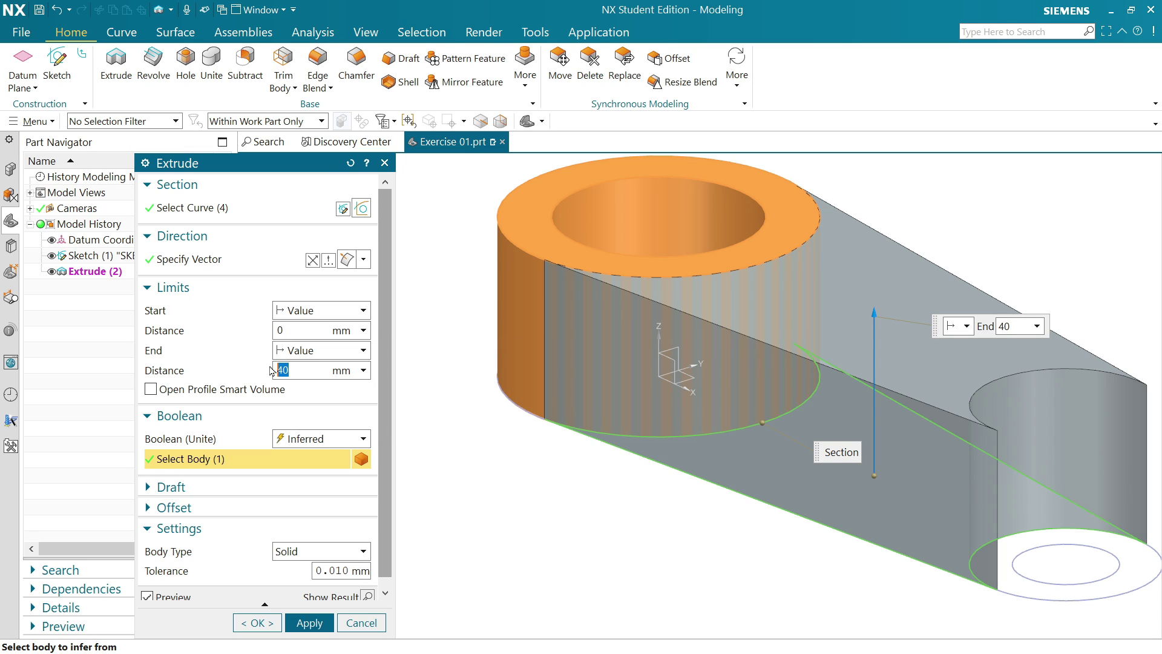
pyautogui.write('2')
pyautogui.press('Return')
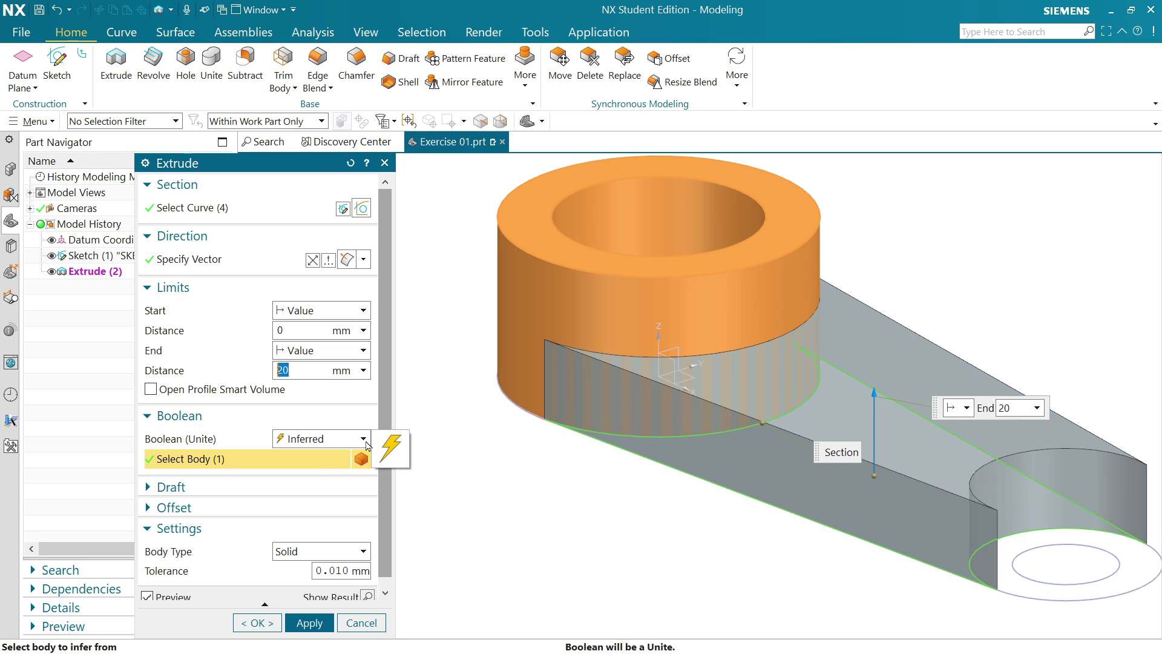
pyautogui.click(366, 444)
pyautogui.click(306, 480)
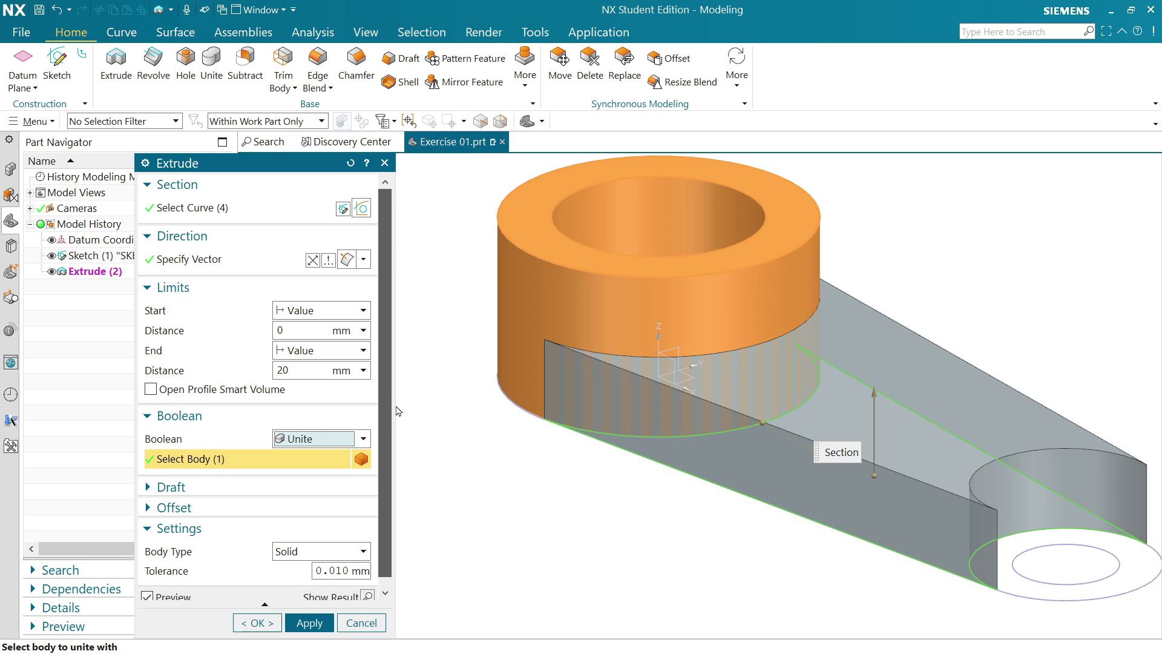
pyautogui.click(307, 623)
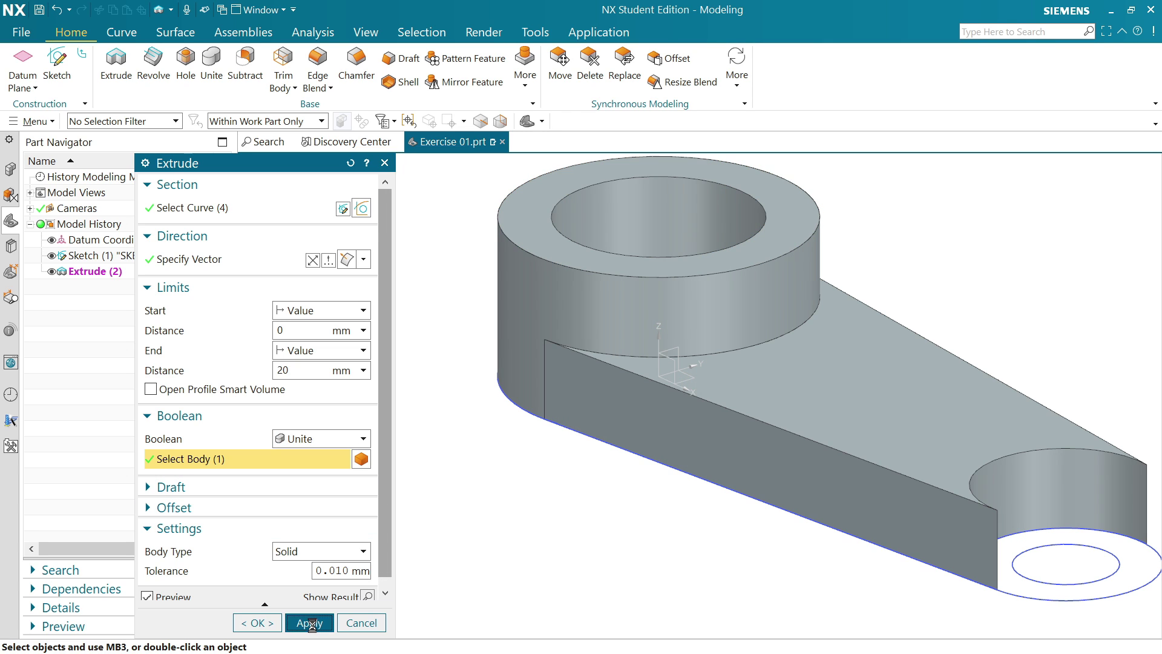
# Step: Extrude the small Ø45/Ø25 end ring from -20 mm to 40 mm
pyautogui.scroll(-3, 537, 457)
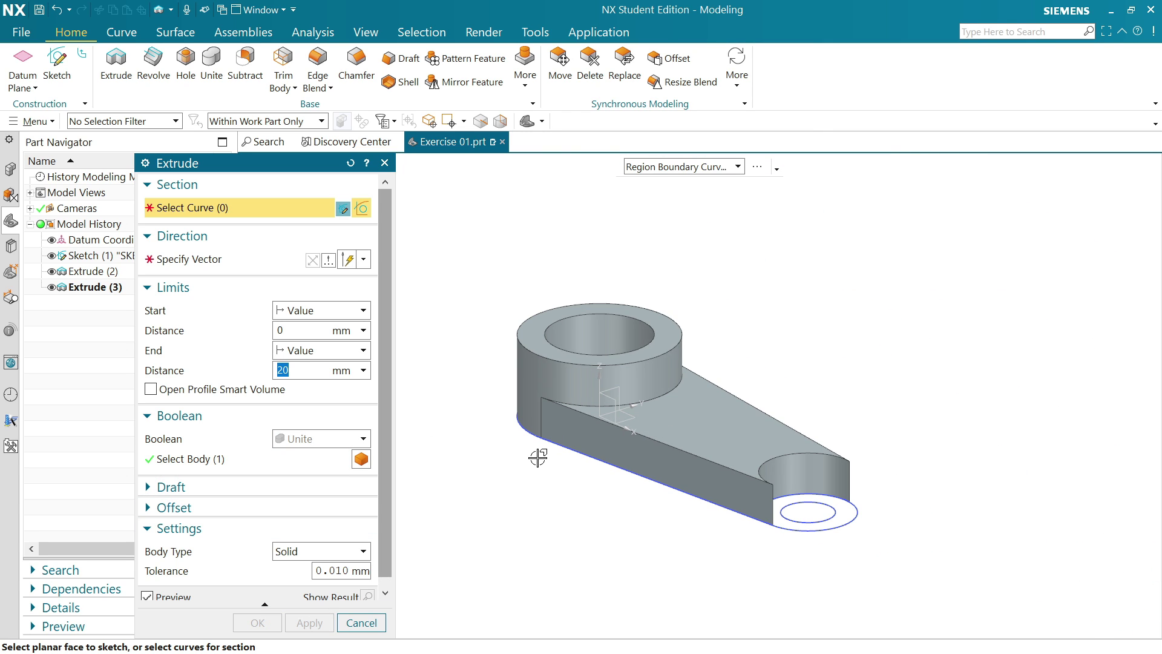
pyautogui.scroll(5, 814, 538)
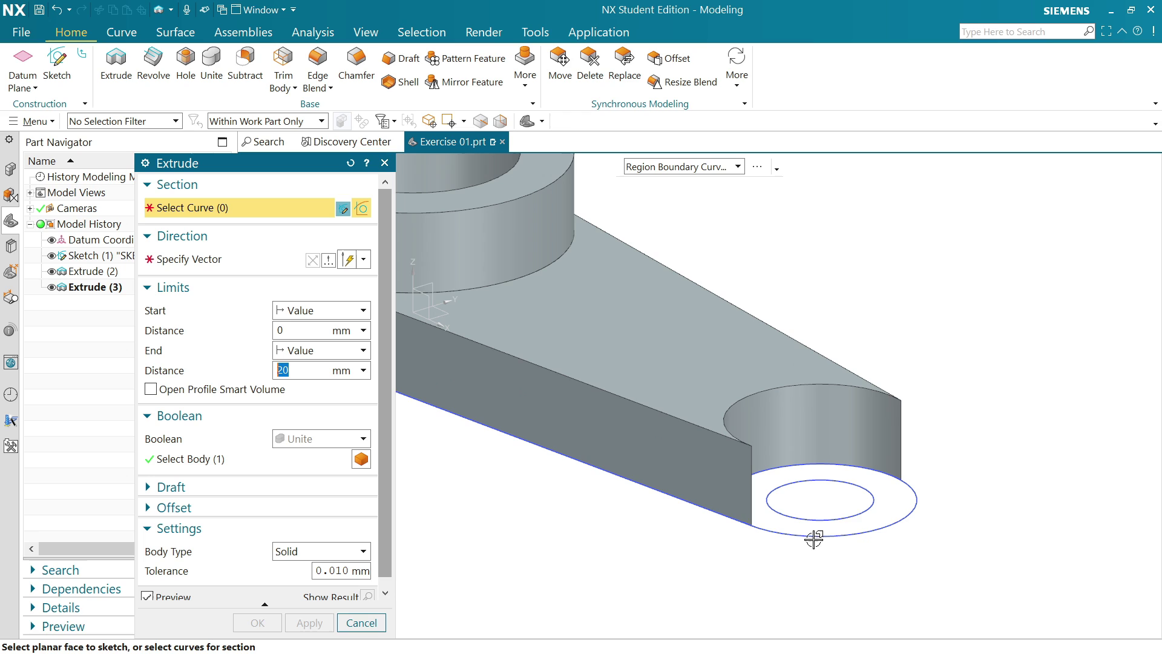
pyautogui.click(895, 500)
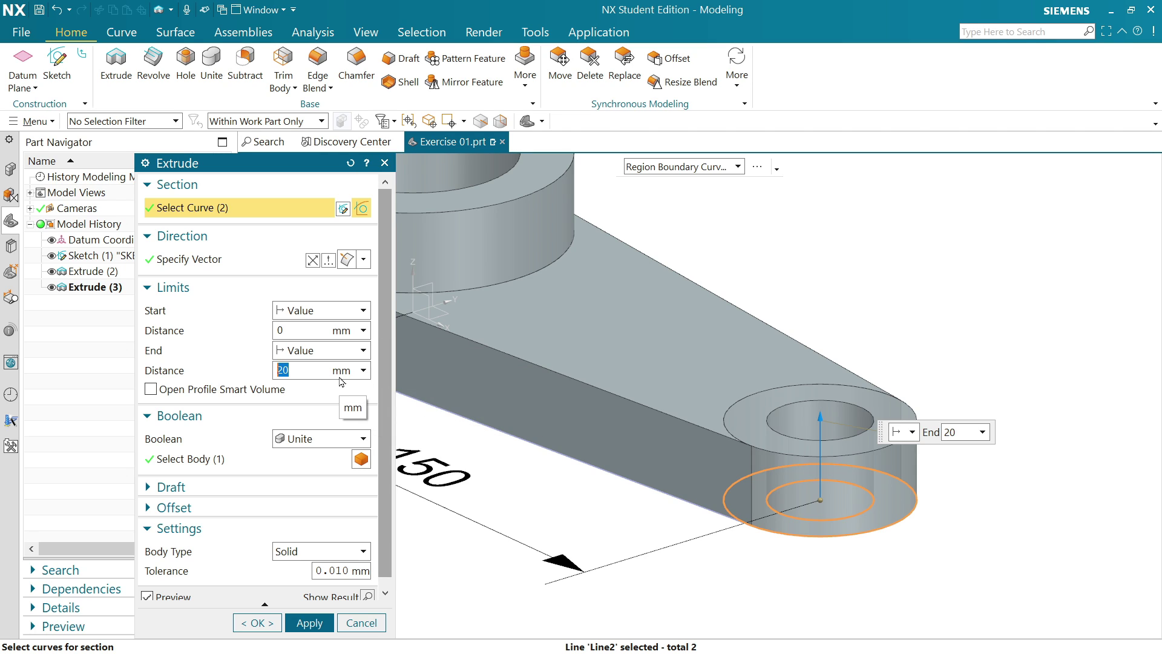
pyautogui.click(290, 328)
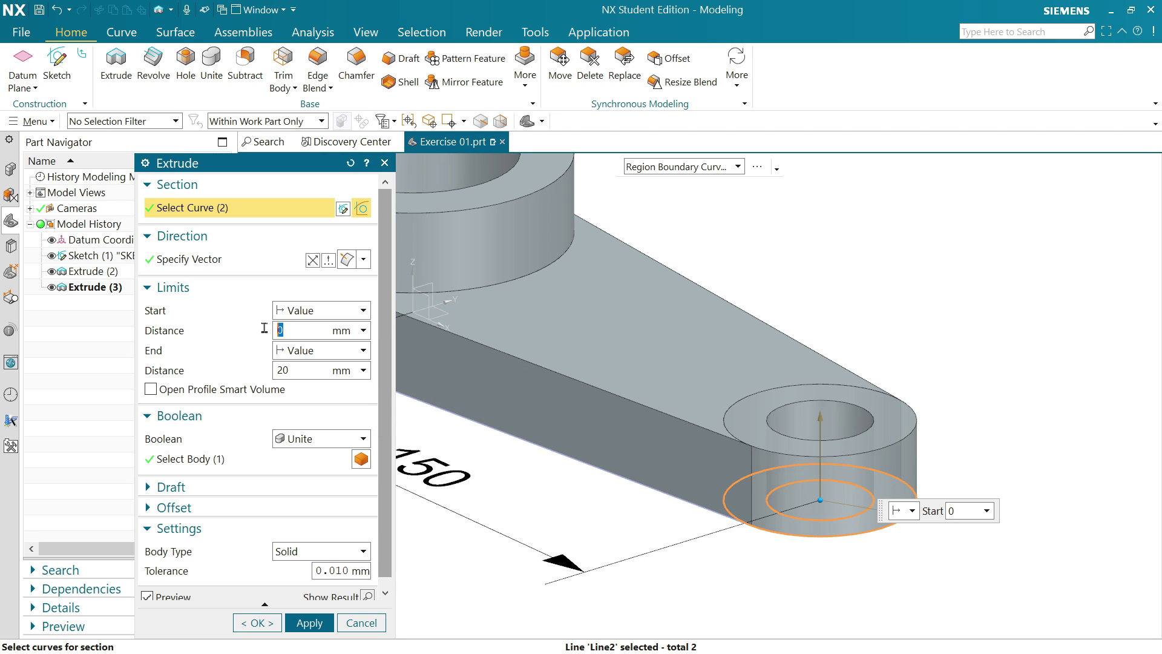
pyautogui.write('-2')
pyautogui.press('Return')
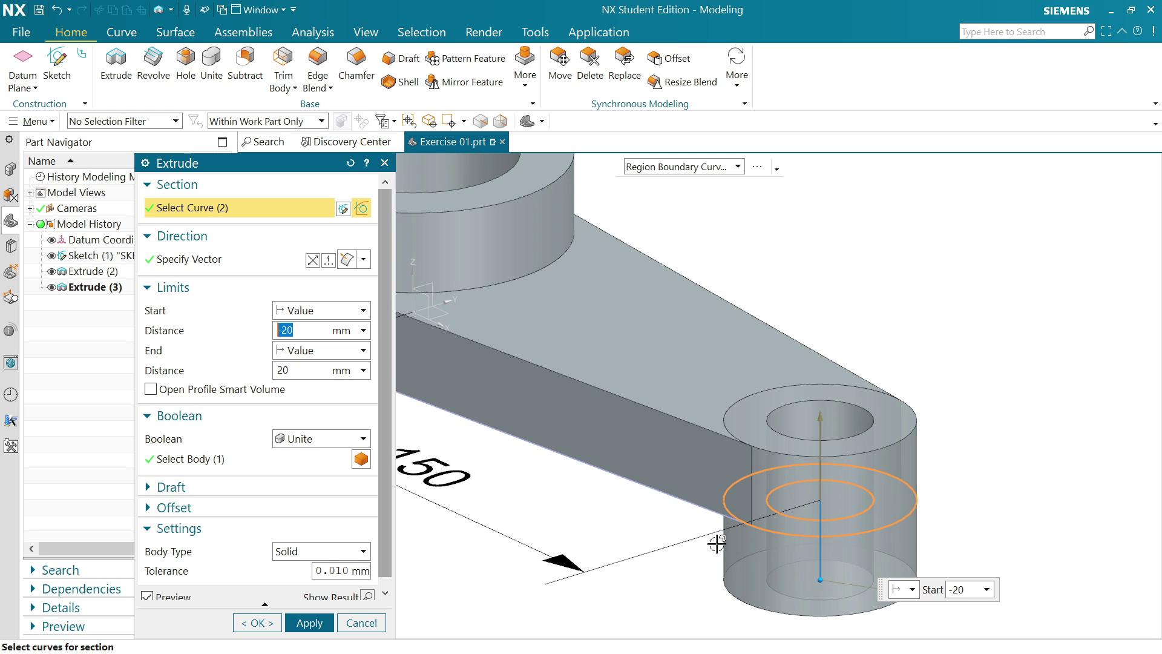
pyautogui.click(298, 370)
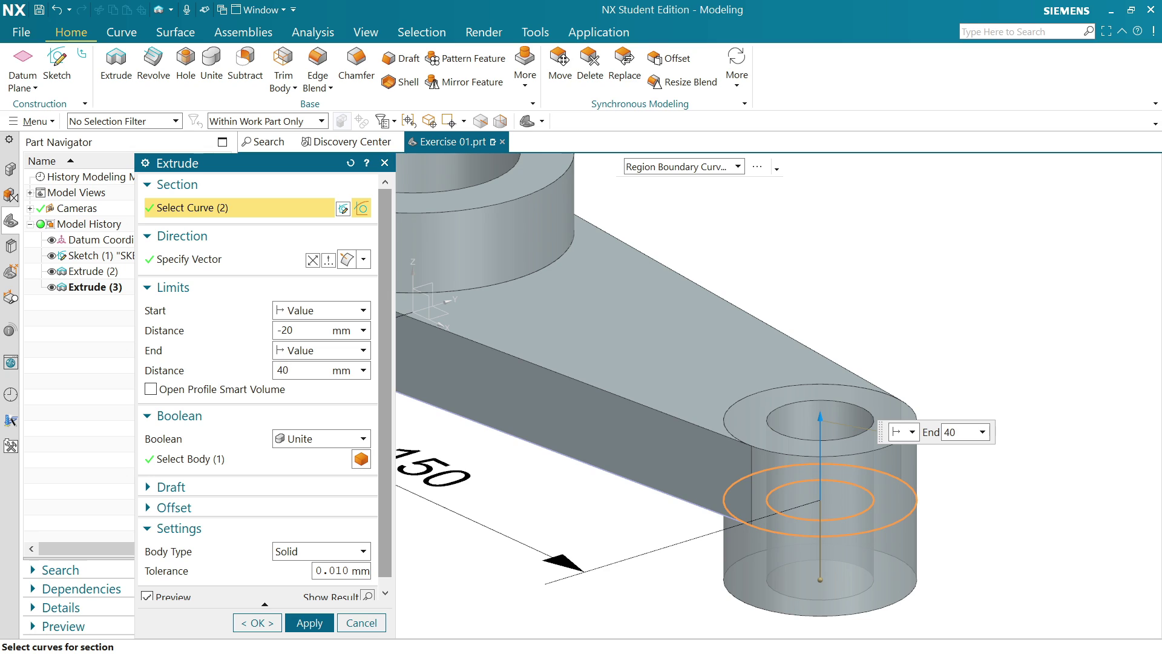
pyautogui.write('40')
pyautogui.press('Return')
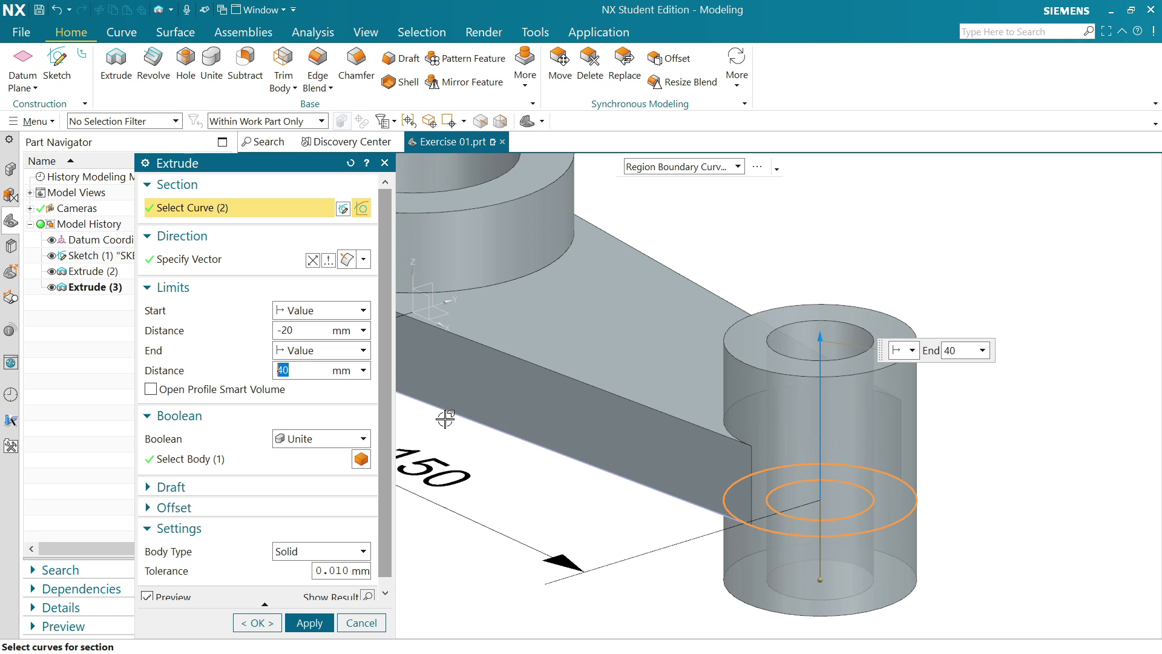
# Step: Unite the small boss with the lever body, then bring up the reference drawing
pyautogui.click(316, 445)
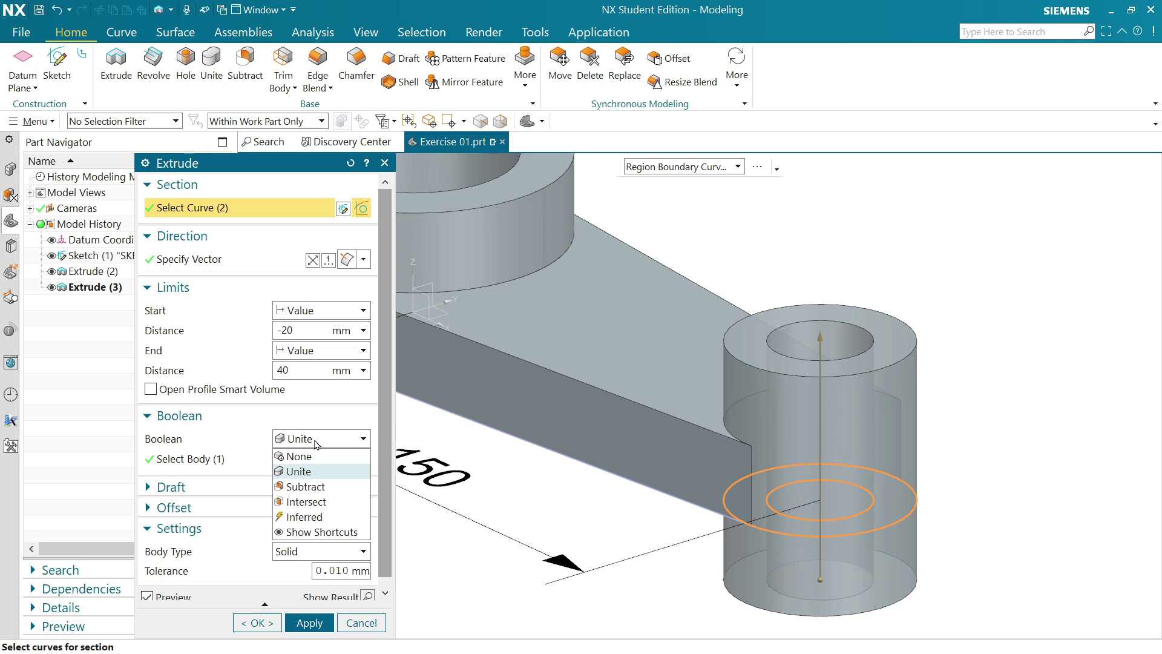
pyautogui.click(315, 445)
pyautogui.click(361, 460)
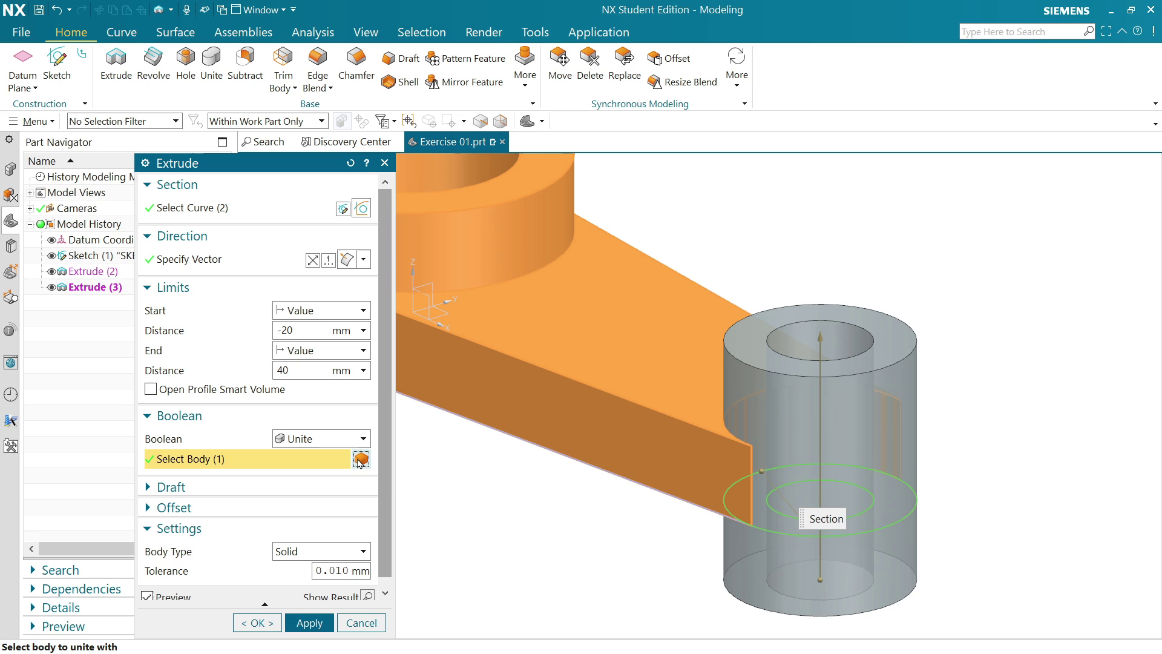
pyautogui.click(258, 624)
pyautogui.scroll(2, 593, 538)
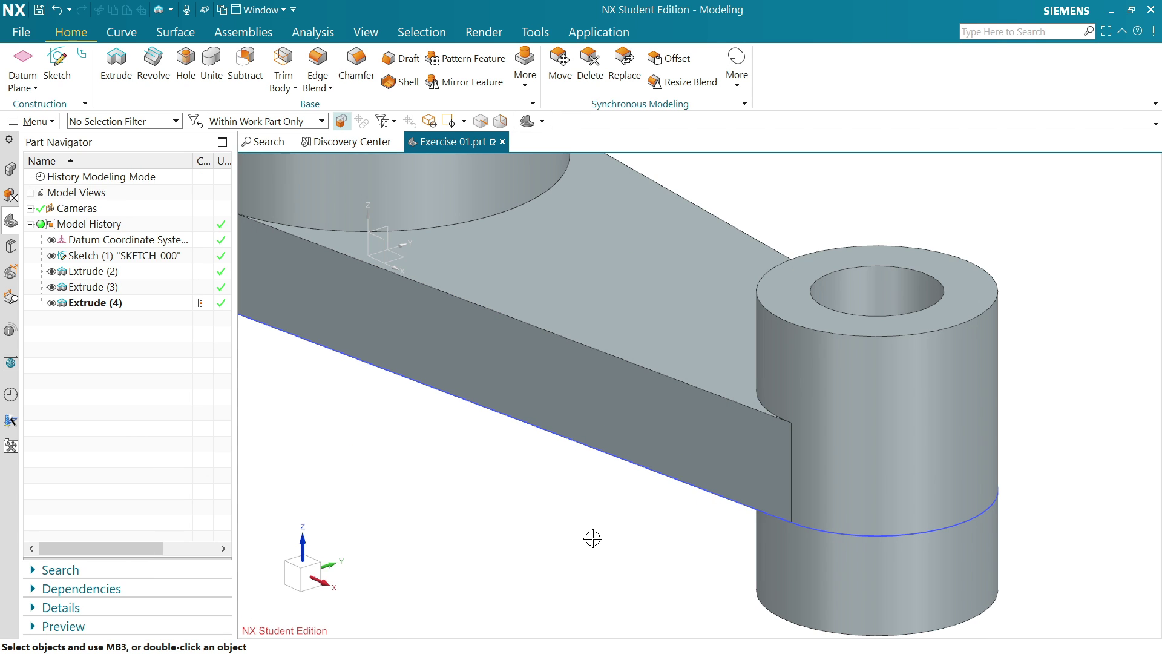
pyautogui.scroll(-5, 593, 538)
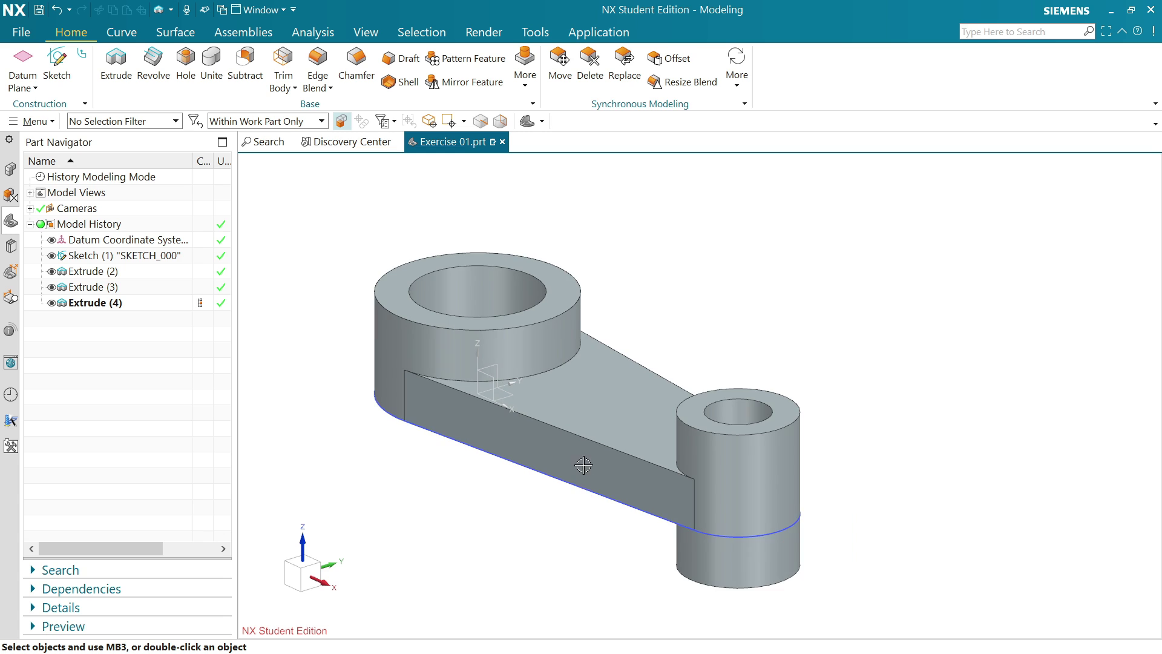
pyautogui.hotkey('alt', 'Tab')
pyautogui.scroll(4, 434, 163)
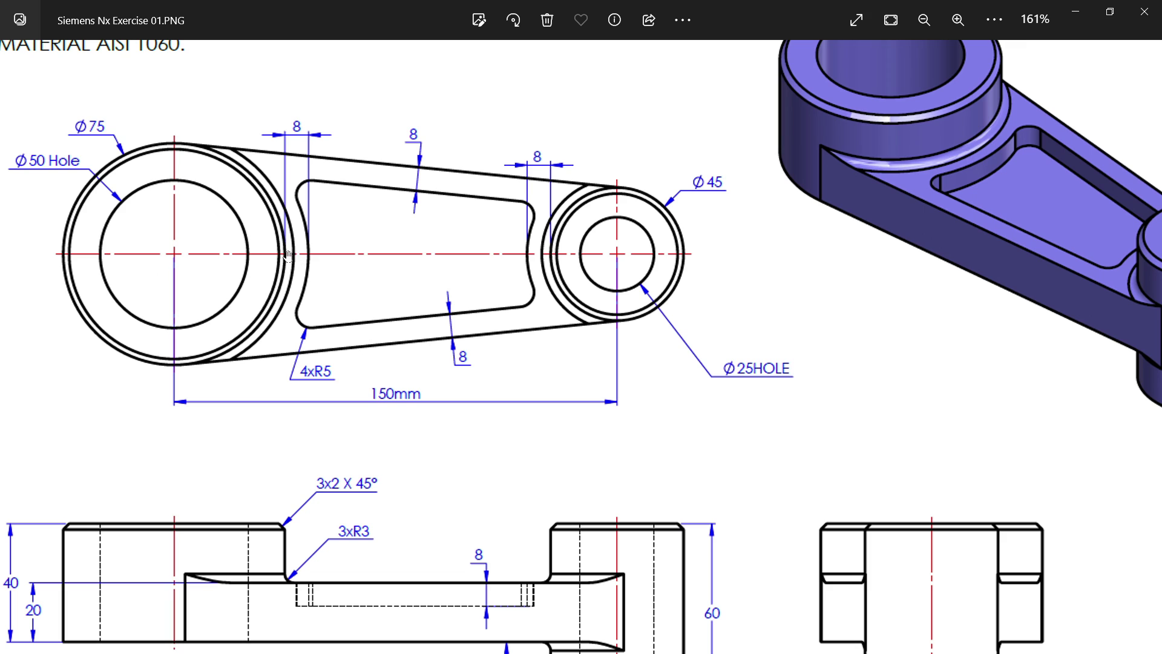
# Step: Scroll through the Exercise 1 drawing's dimensions, then minimize Photos to return to NX
pyautogui.scroll(-3, 448, 388)
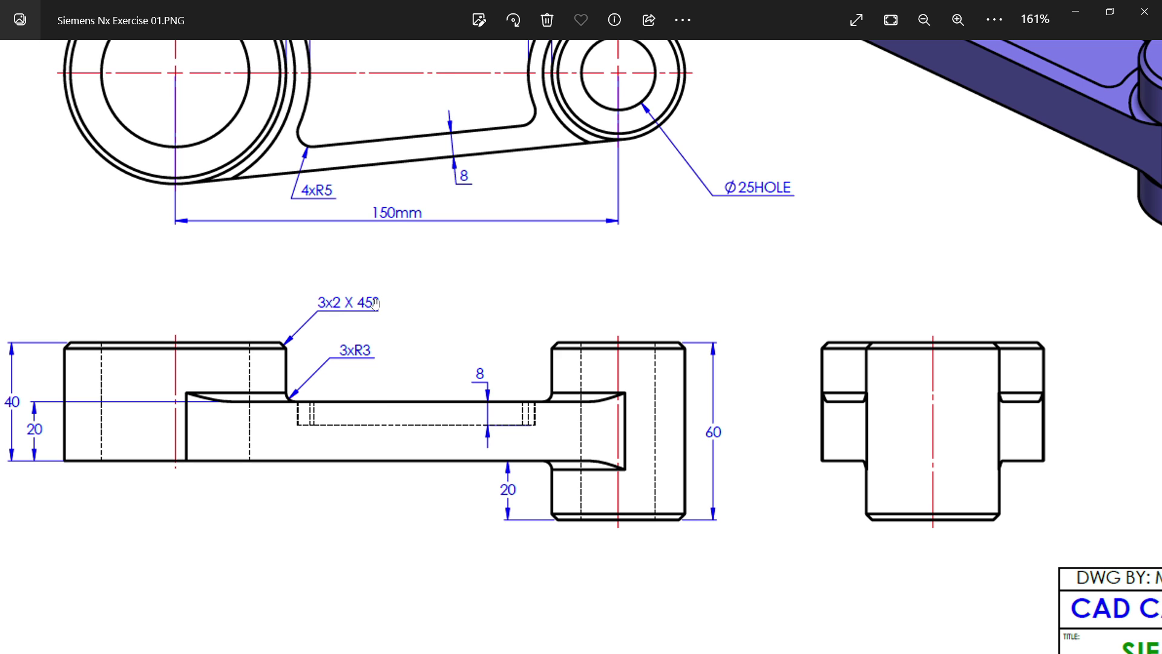
pyautogui.scroll(-5, 551, 278)
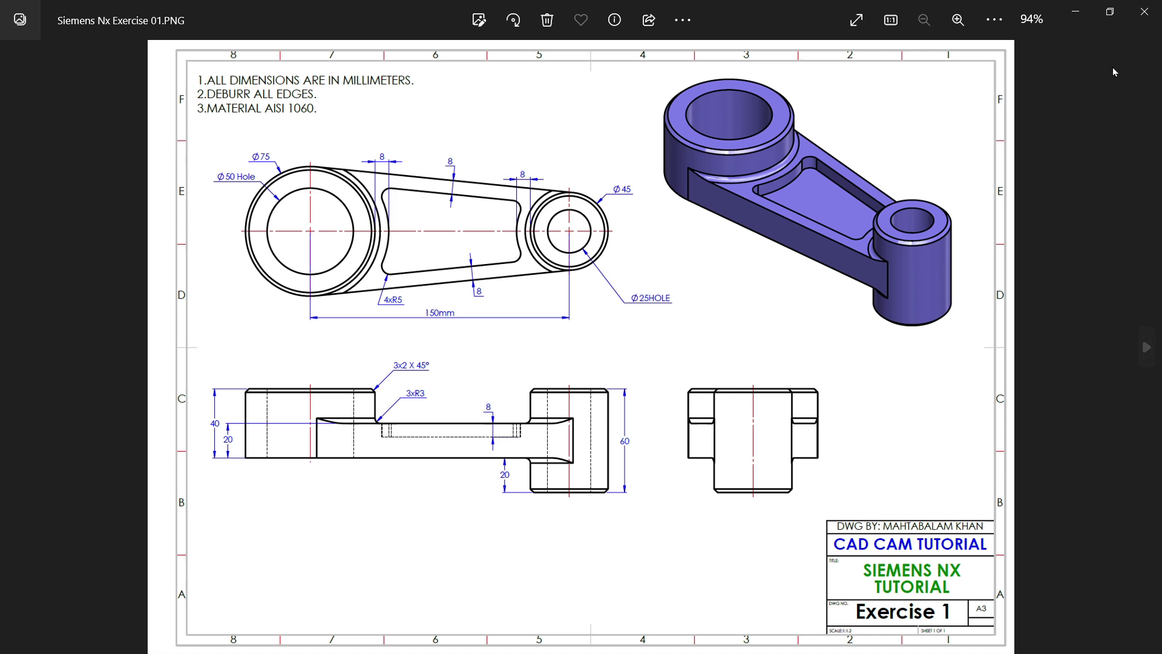
pyautogui.click(1076, 12)
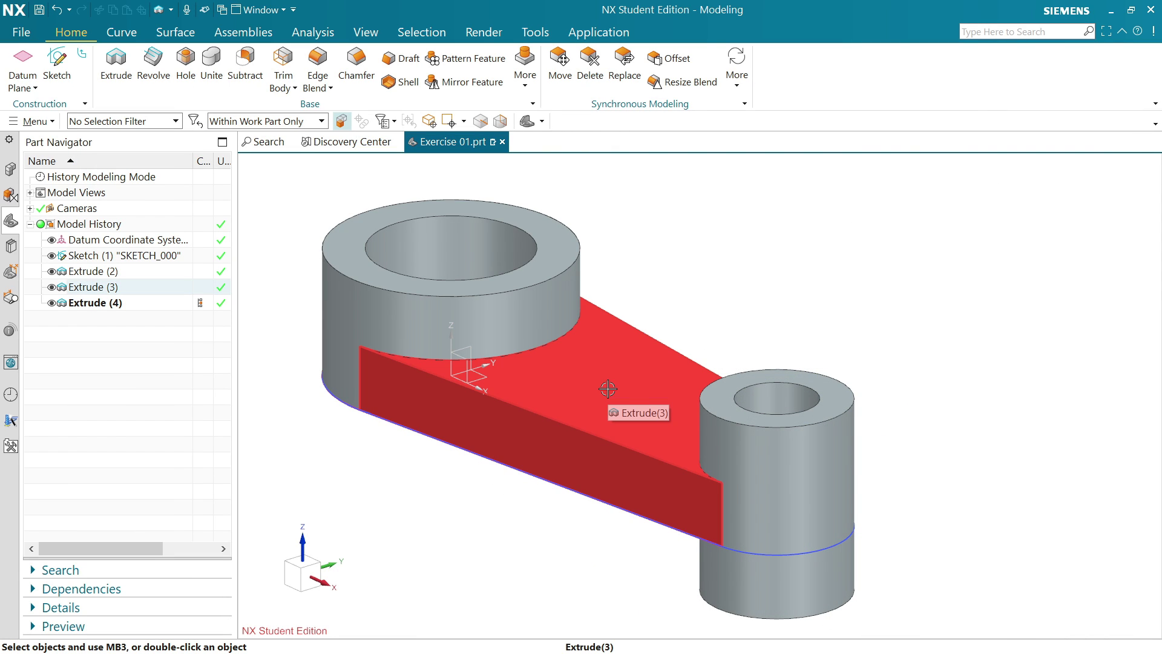
# Step: Set the selection filter to Face and start a sketch on the lever arm's top face
pyautogui.click(166, 124)
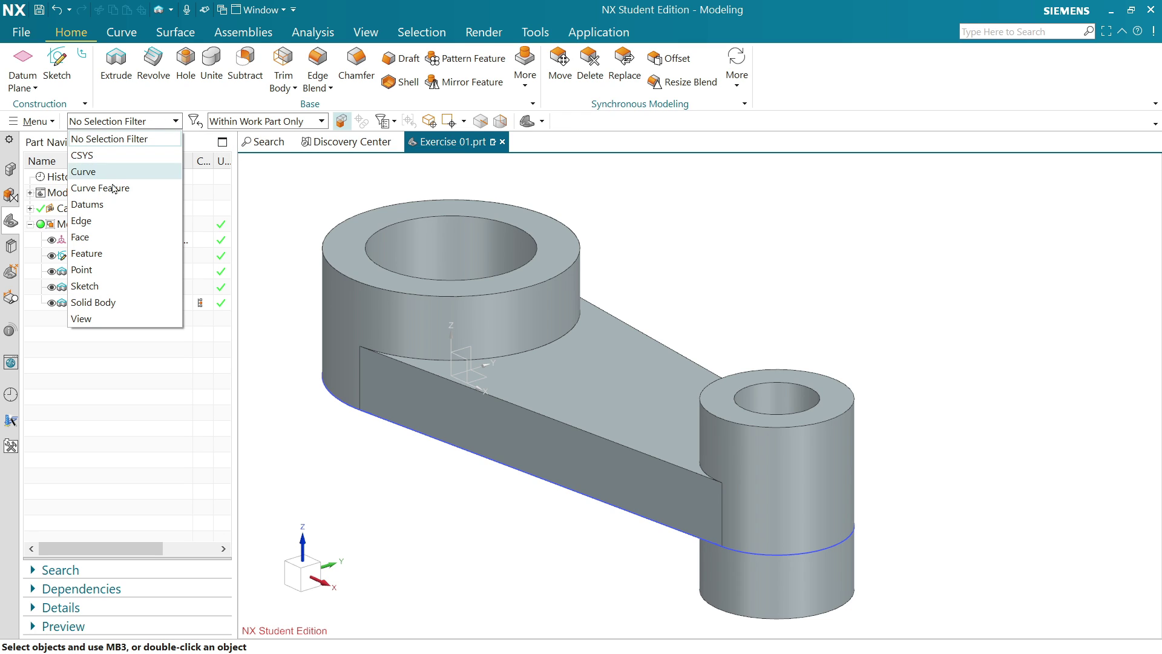
pyautogui.click(85, 237)
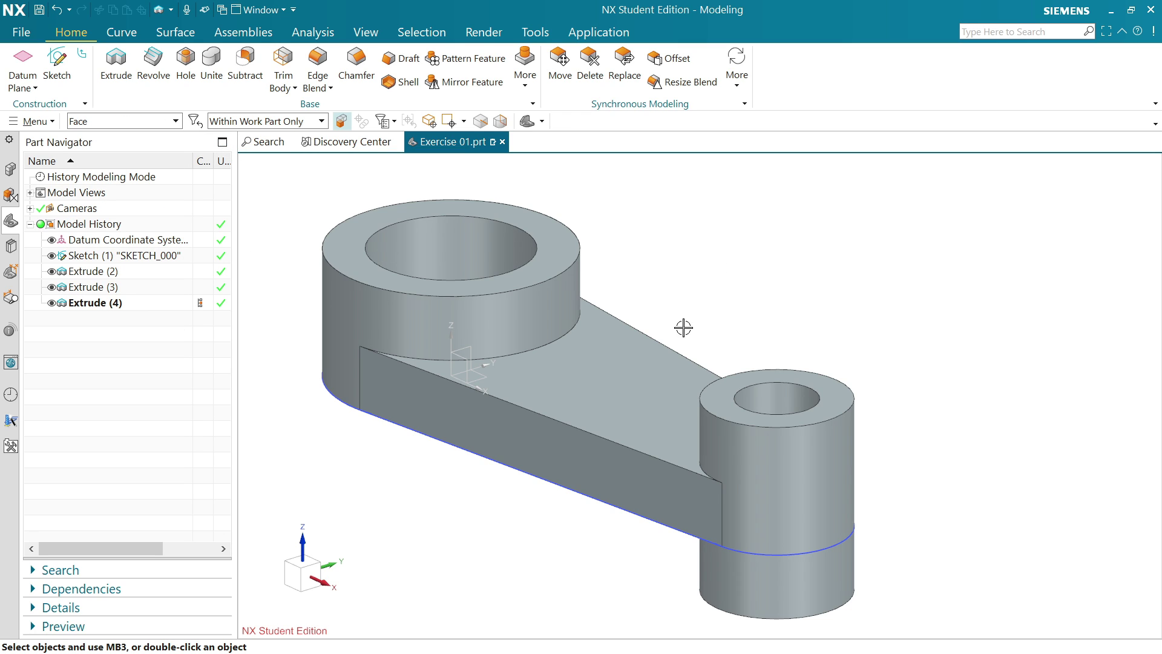
pyautogui.click(607, 370)
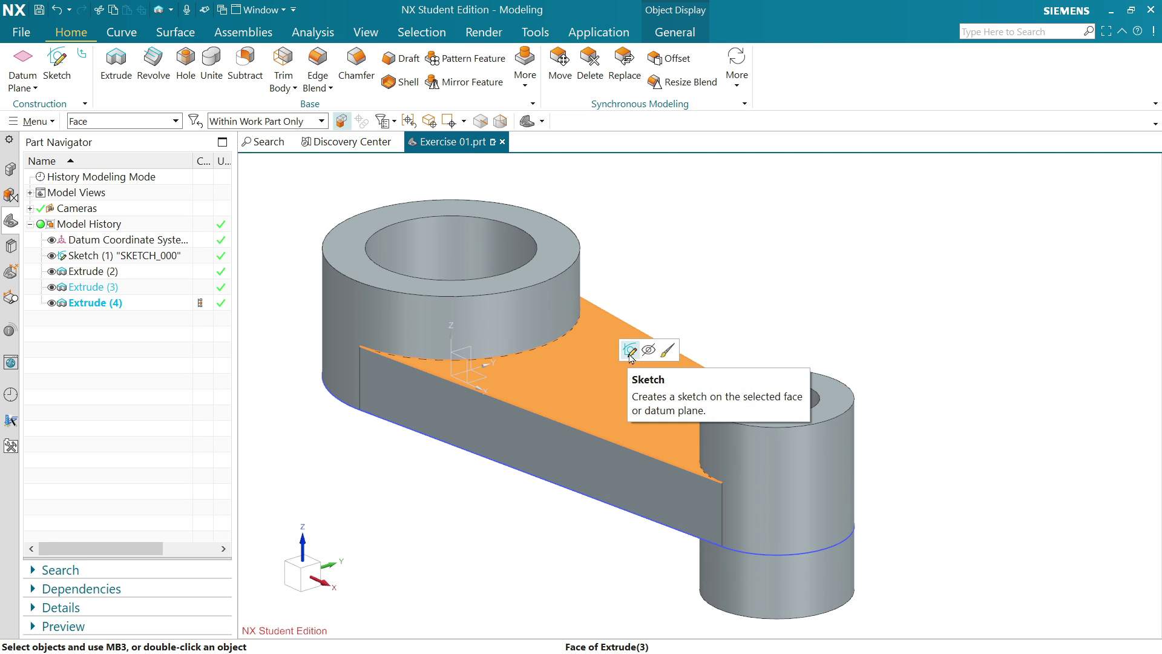
pyautogui.click(58, 63)
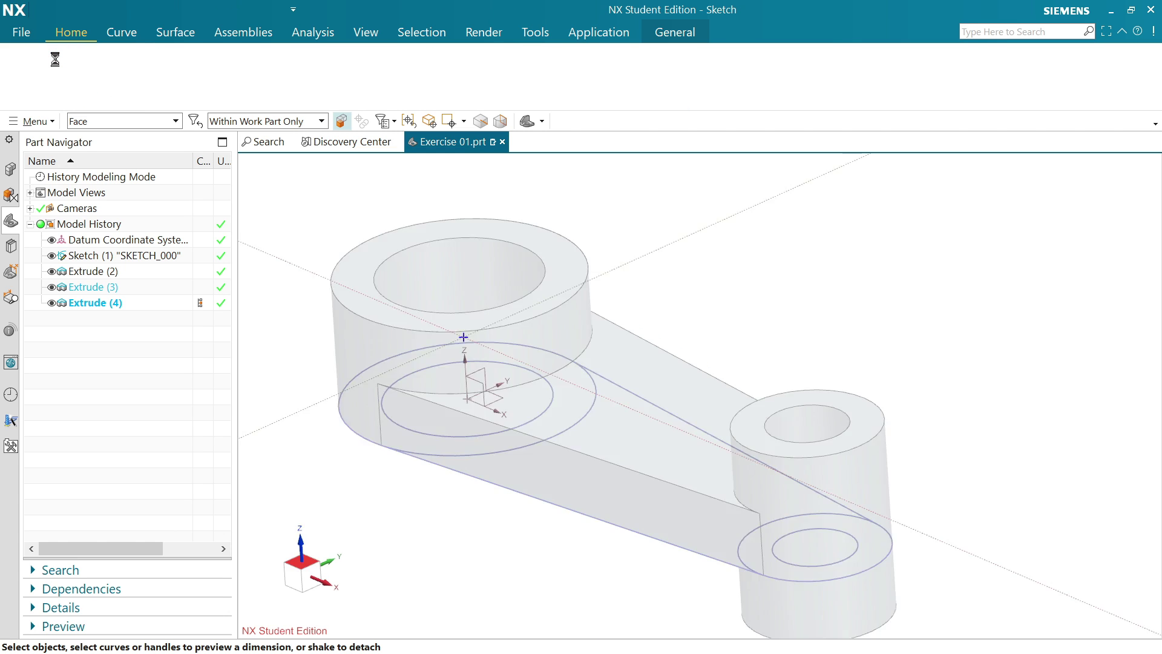
# Step: Project the arm's two side edges and both bosses' inner arcs, then orient the view to the sketch
pyautogui.scroll(3, 835, 394)
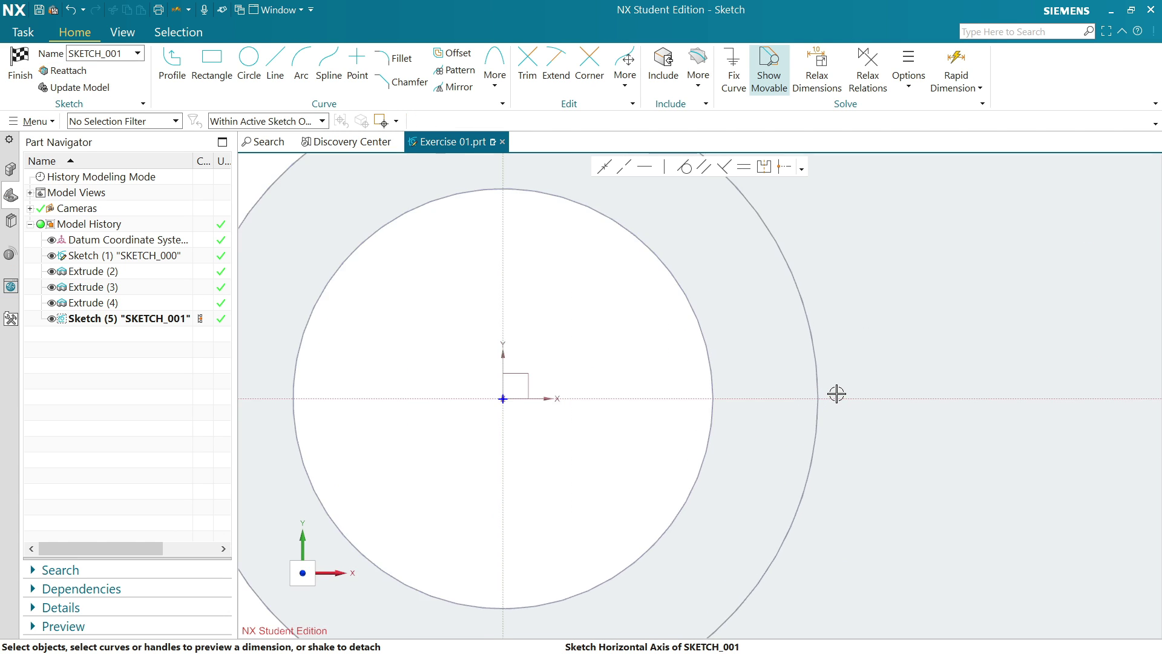
pyautogui.scroll(-5, 854, 392)
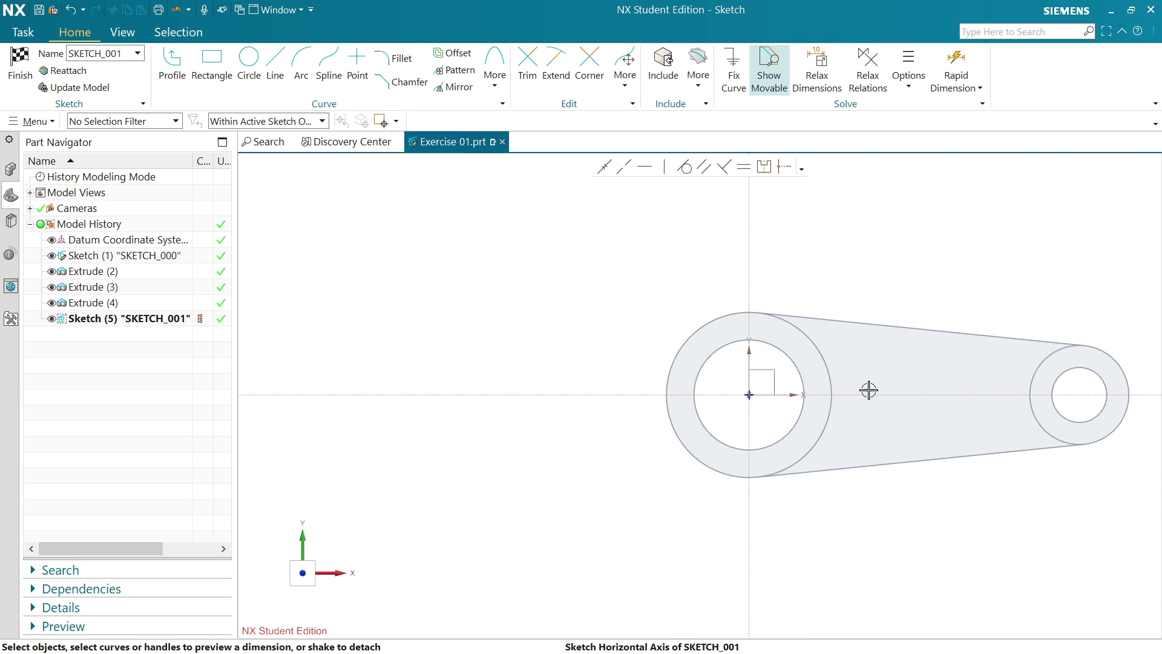
pyautogui.click(698, 90)
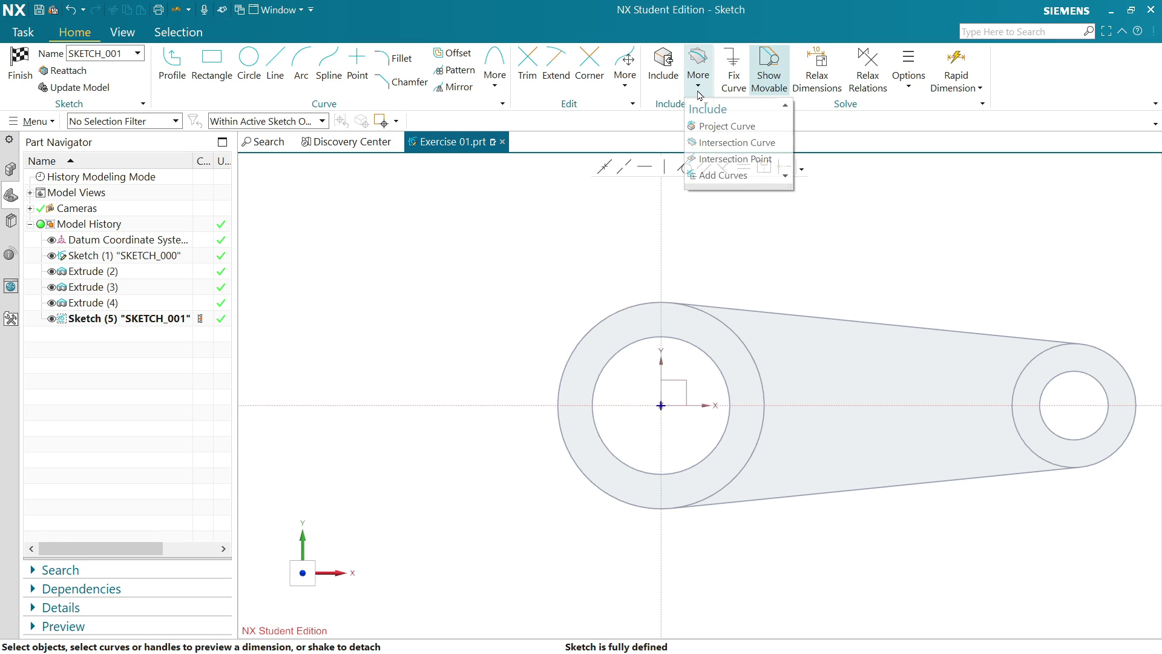
pyautogui.click(716, 127)
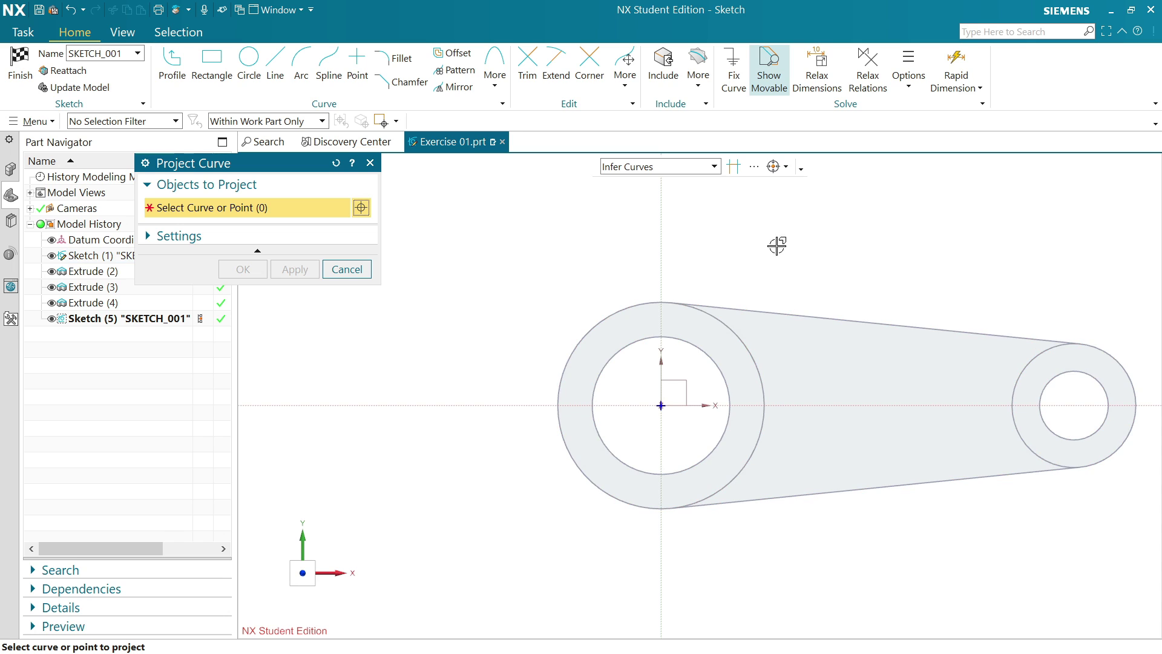
pyautogui.moveTo(762, 279); pyautogui.dragTo(780, 220, button='middle')
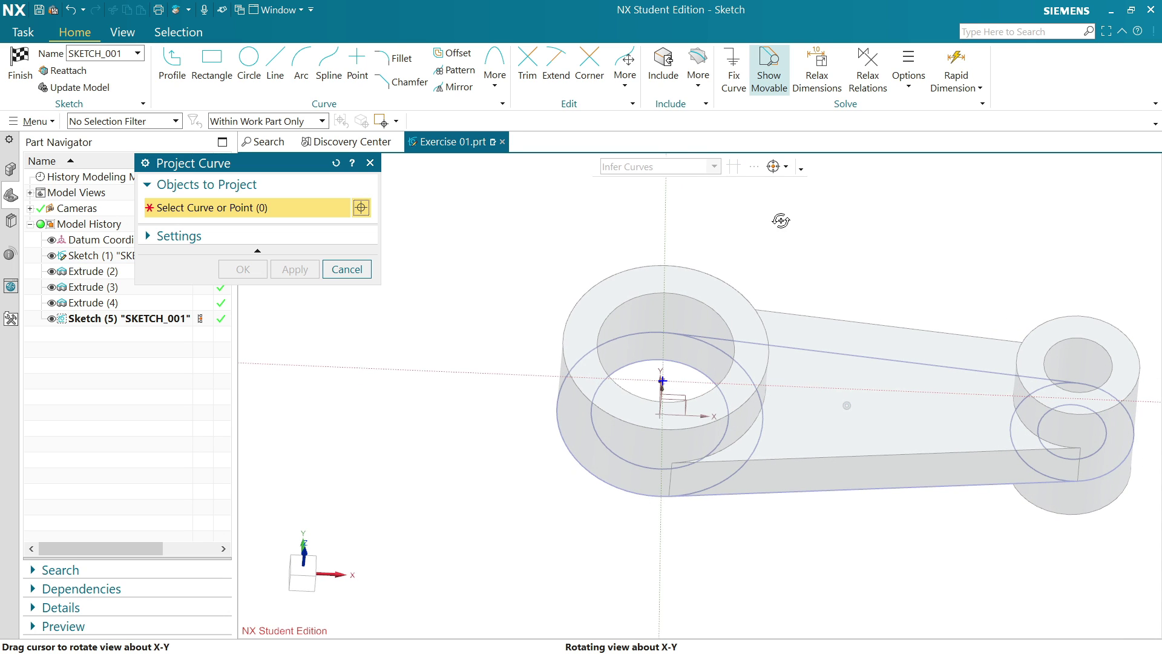
pyautogui.click(797, 459)
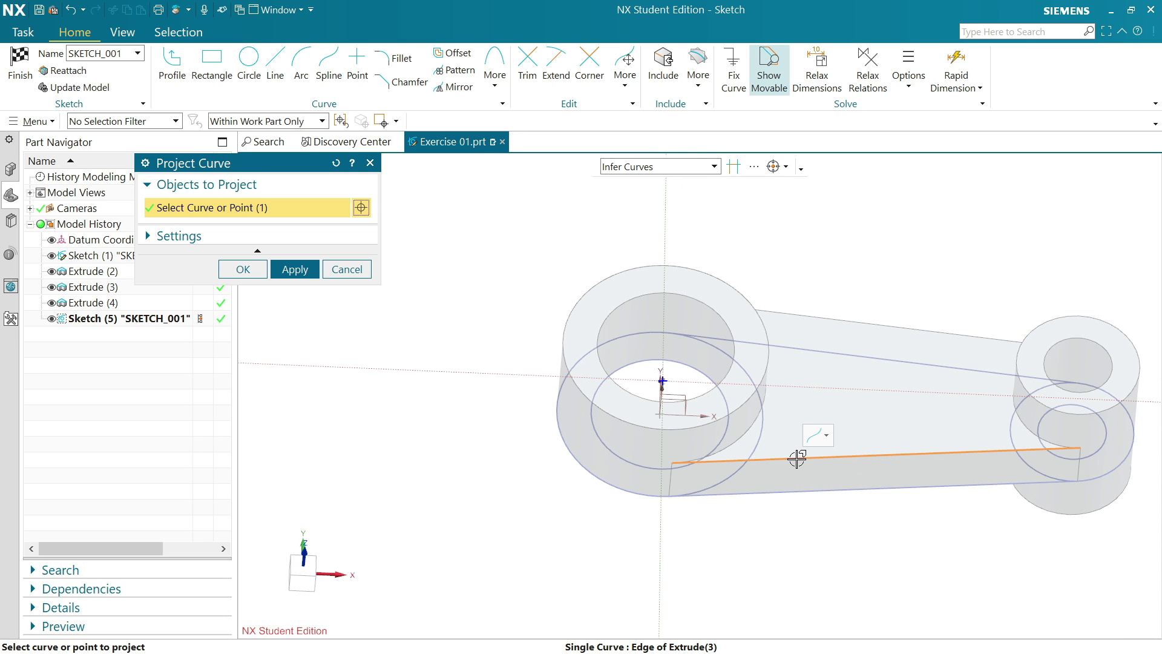
pyautogui.click(866, 323)
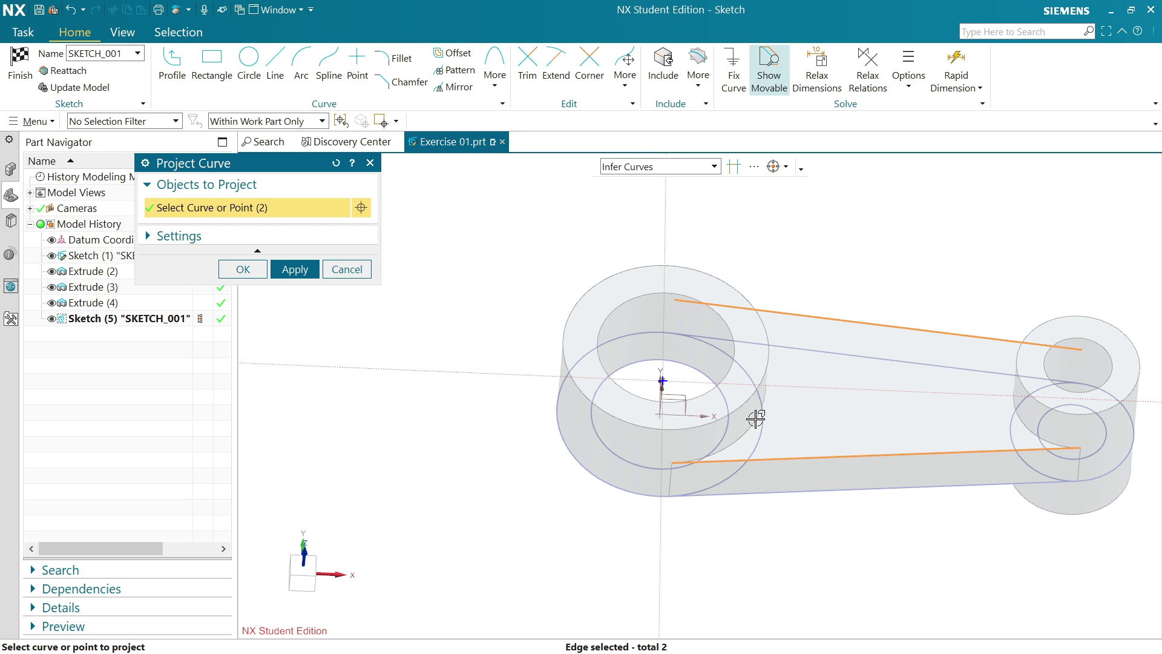
pyautogui.click(760, 417)
pyautogui.click(1027, 425)
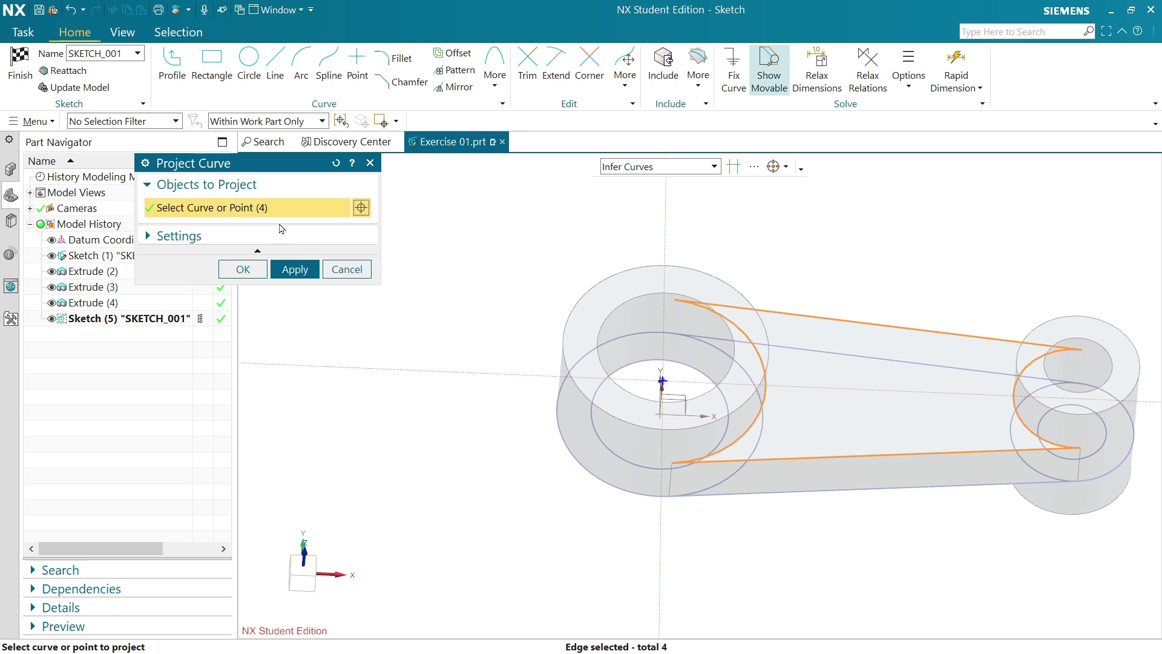
pyautogui.click(242, 269)
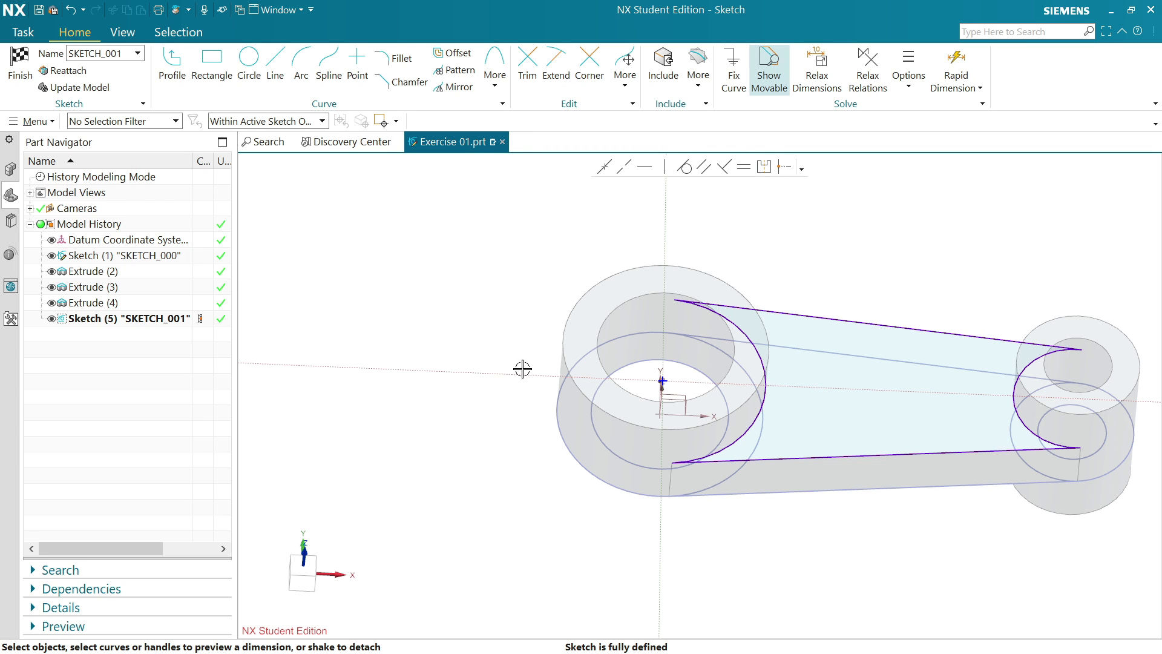
pyautogui.rightClick(812, 233)
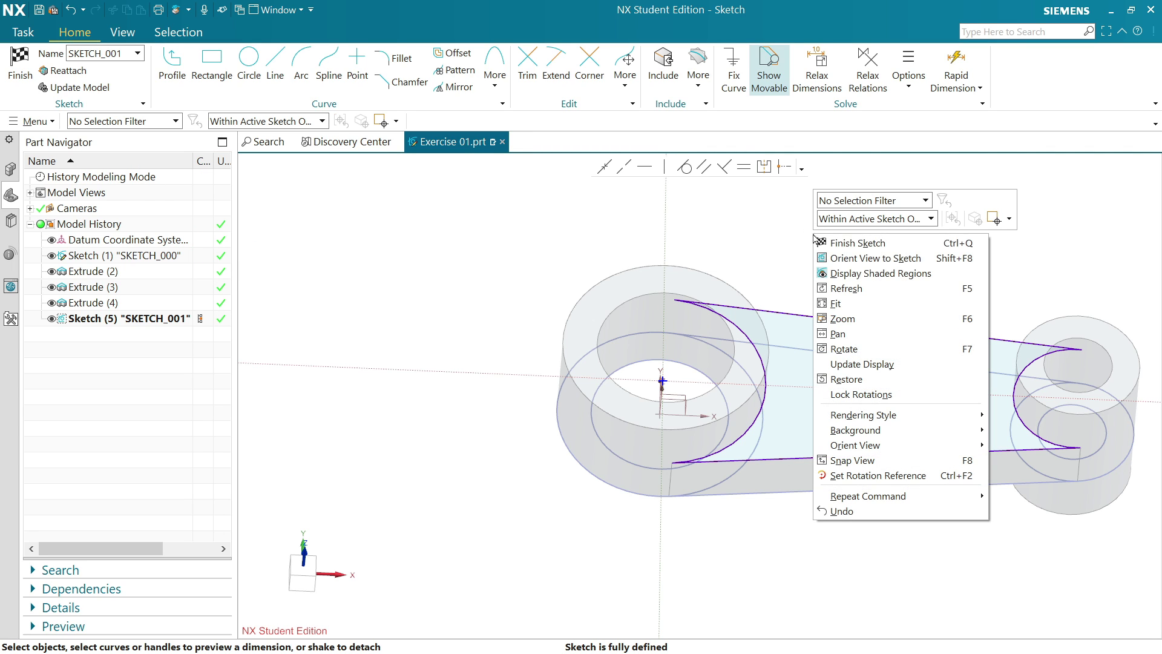
pyautogui.click(850, 260)
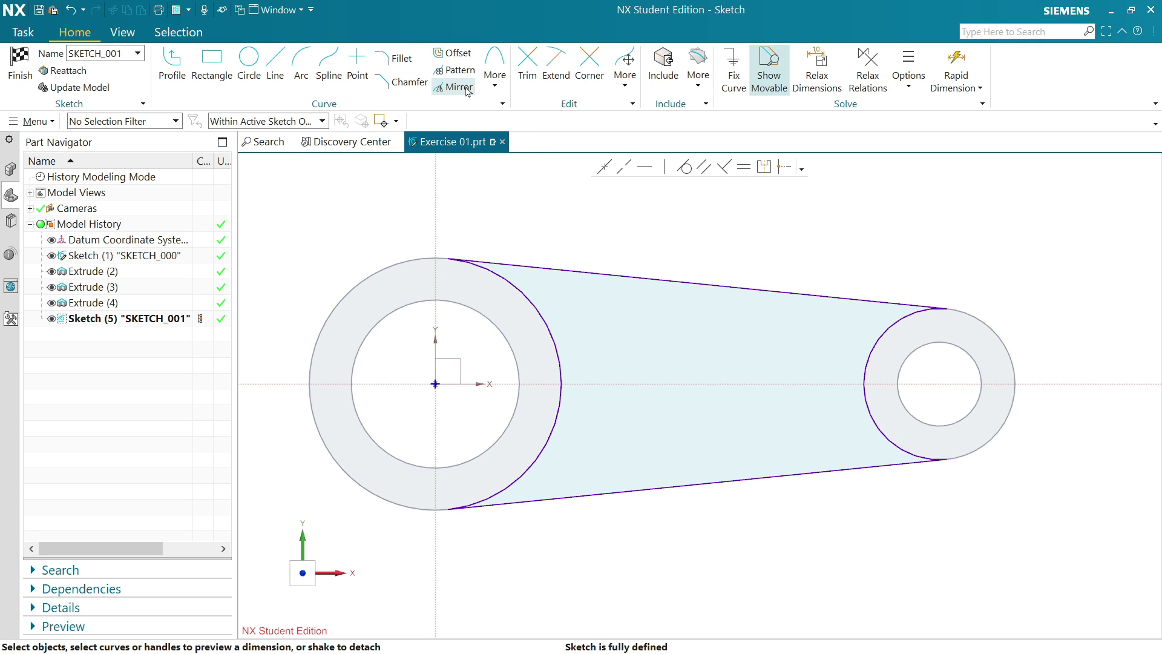
# Step: Offset the four-curve web outline 8 mm inward, flipping direction until the offset is valid
pyautogui.click(453, 54)
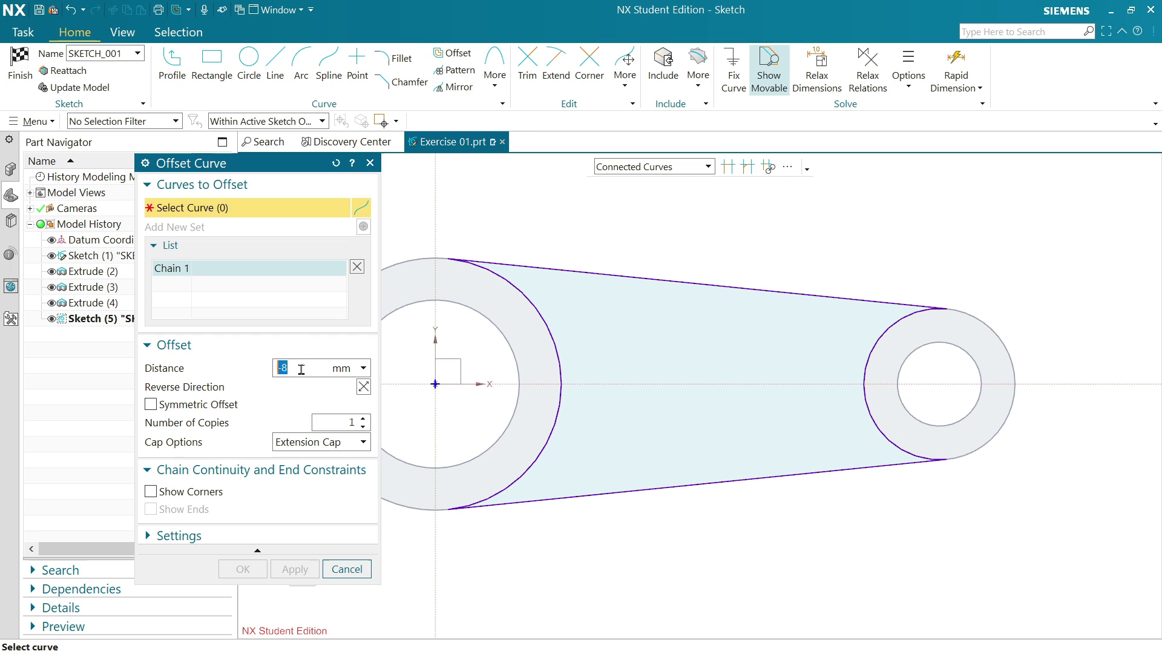
pyautogui.click(626, 275)
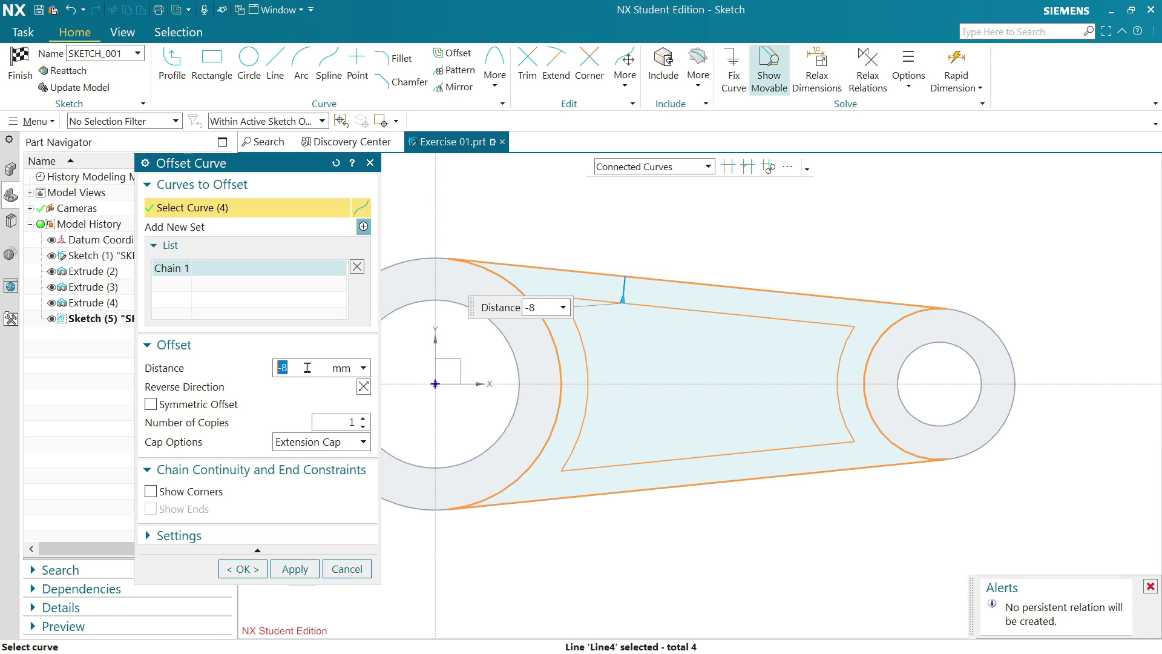
pyautogui.click(363, 392)
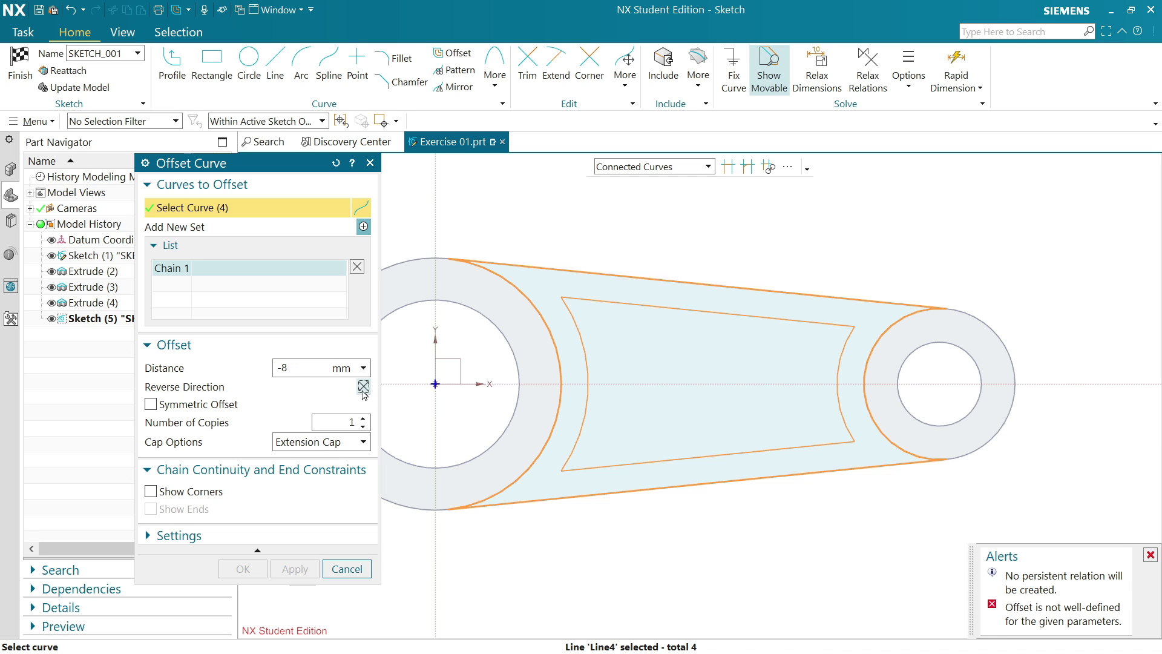
pyautogui.click(363, 392)
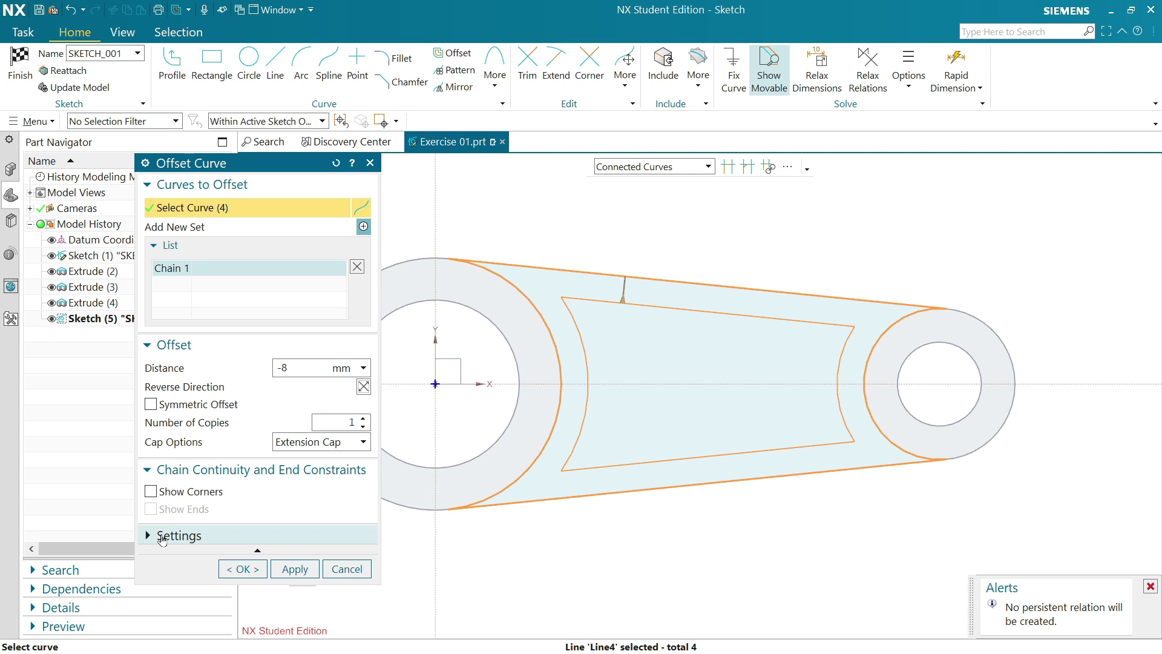
pyautogui.click(161, 537)
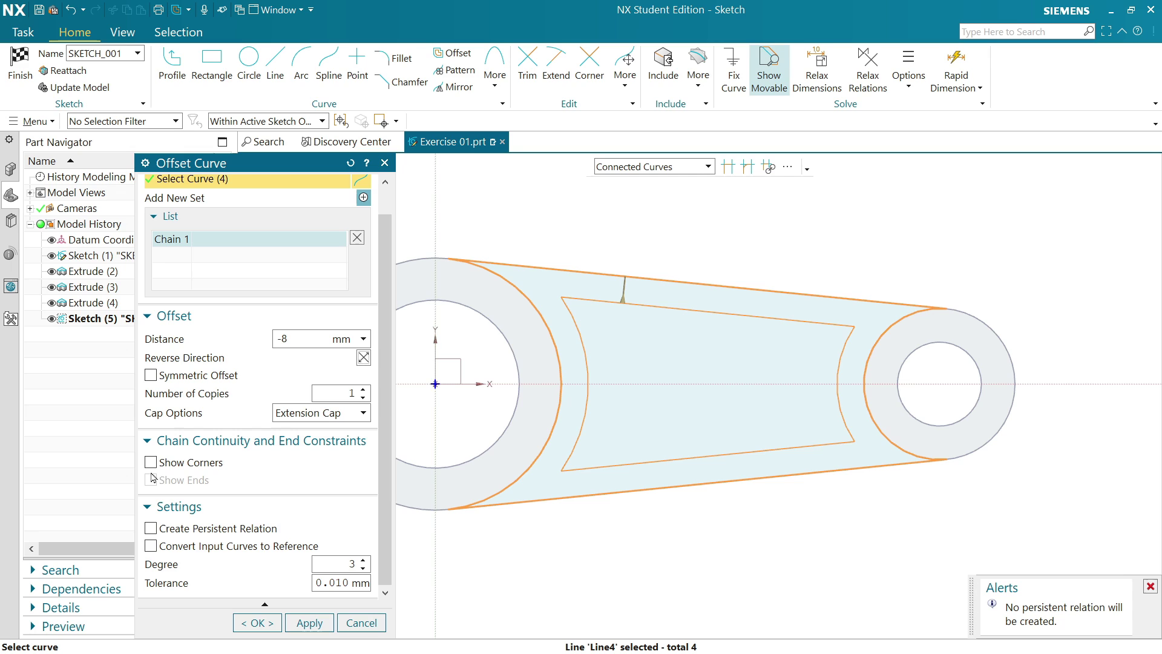
pyautogui.click(272, 626)
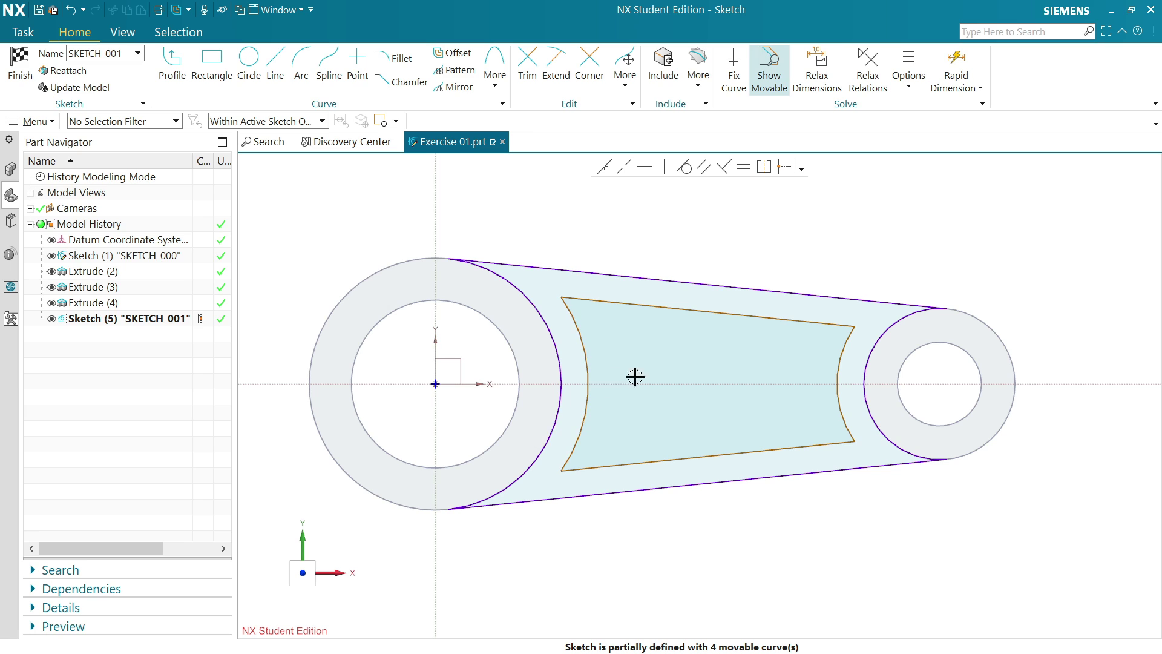
# Step: Fillet the pocket's upper-left, lower-left, lower-right and upper-right corners with R5
pyautogui.click(401, 59)
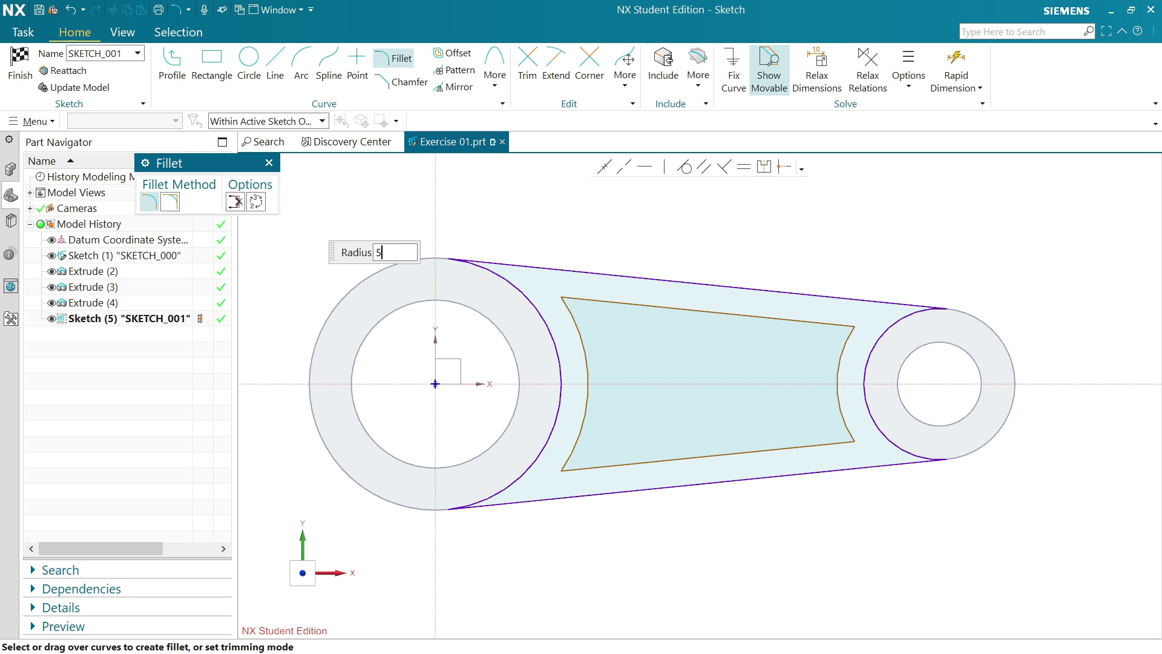
pyautogui.click(564, 297)
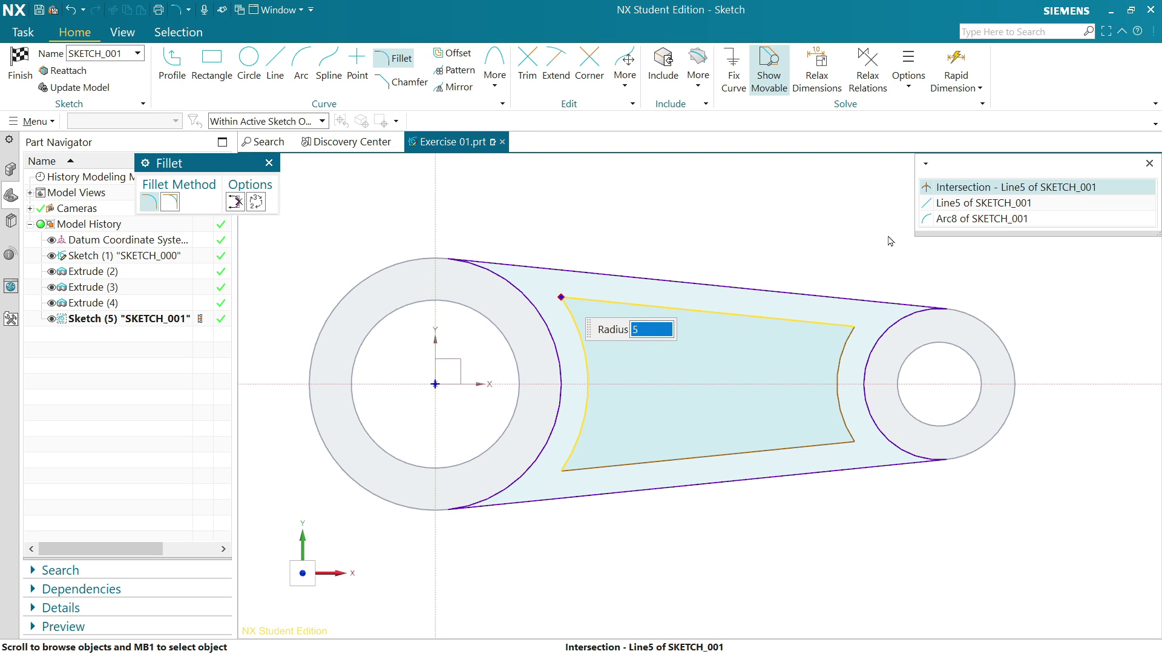
pyautogui.click(967, 189)
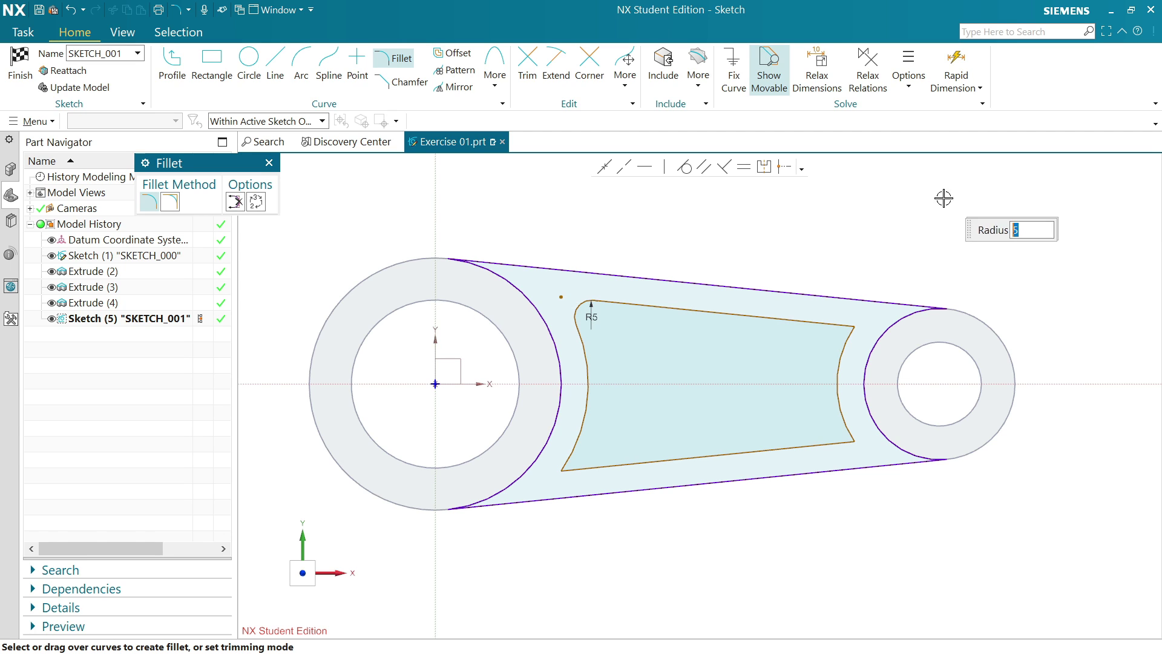
pyautogui.click(563, 469)
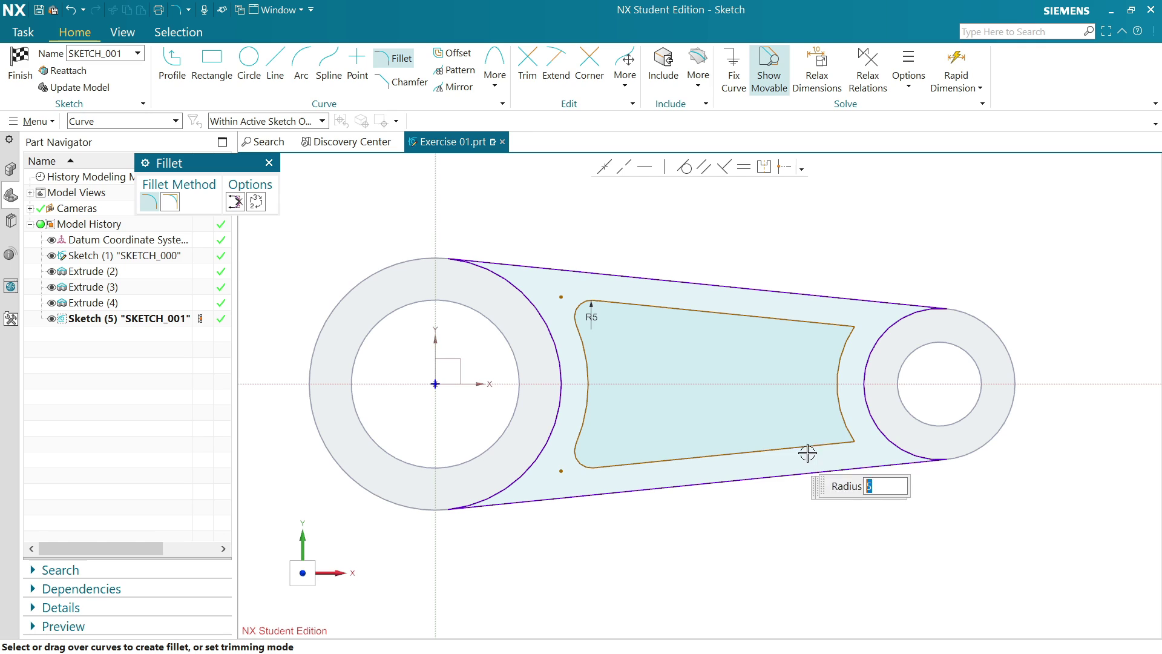
pyautogui.click(851, 436)
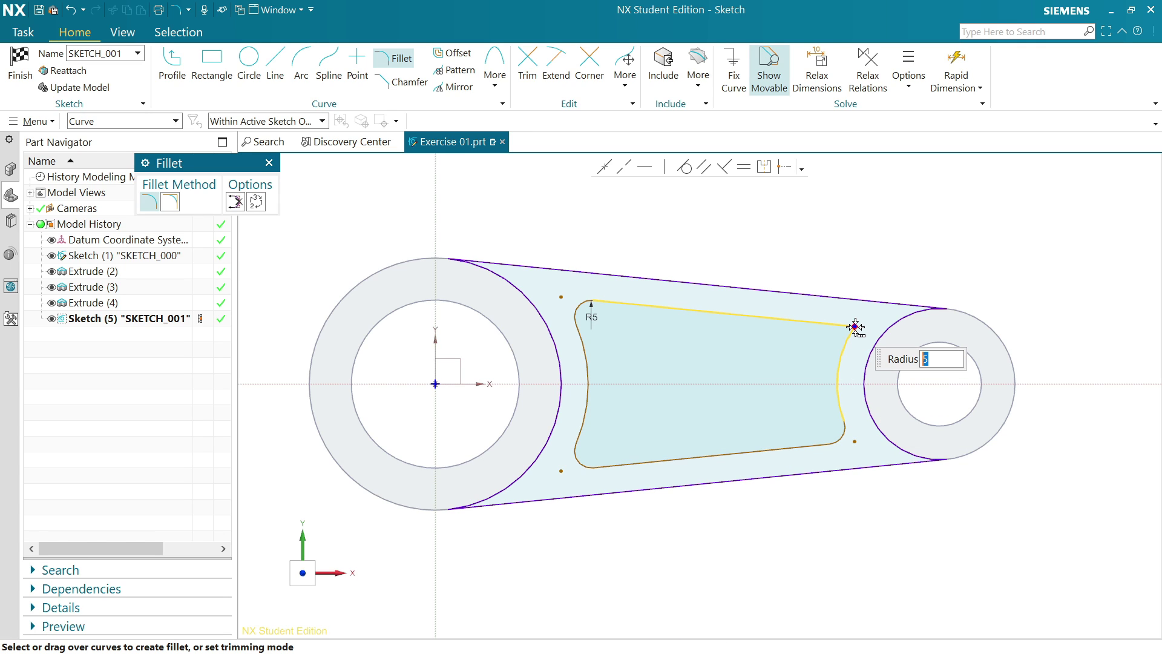
pyautogui.moveTo(855, 328)
pyautogui.click(968, 187)
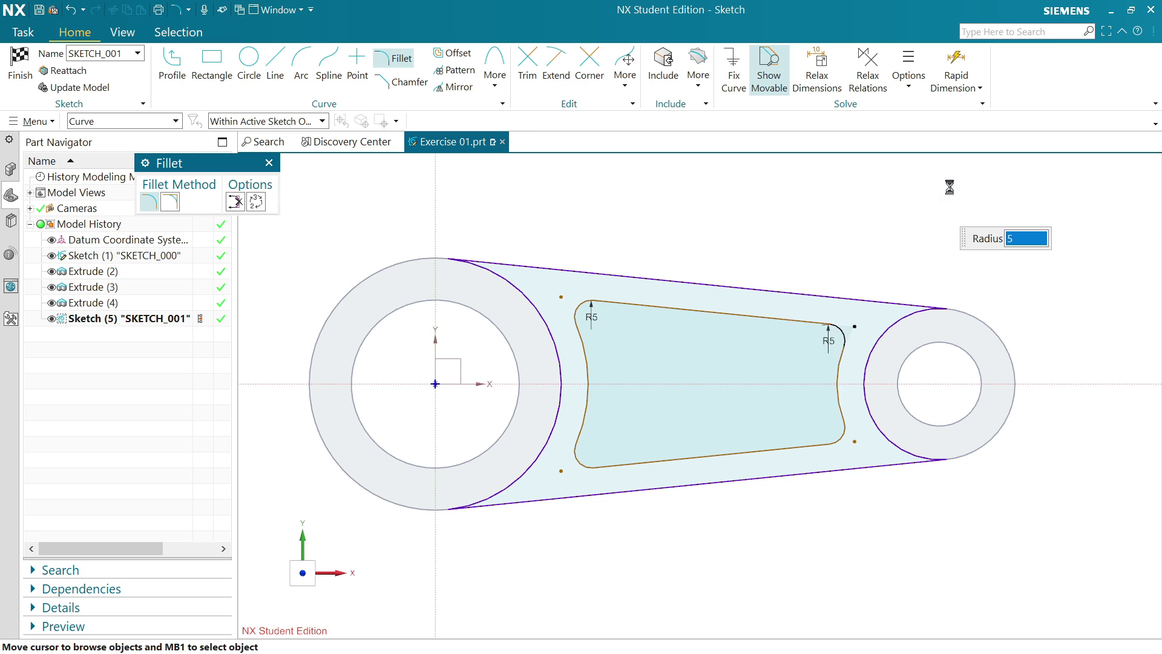
pyautogui.rightClick(836, 240)
pyautogui.click(864, 246)
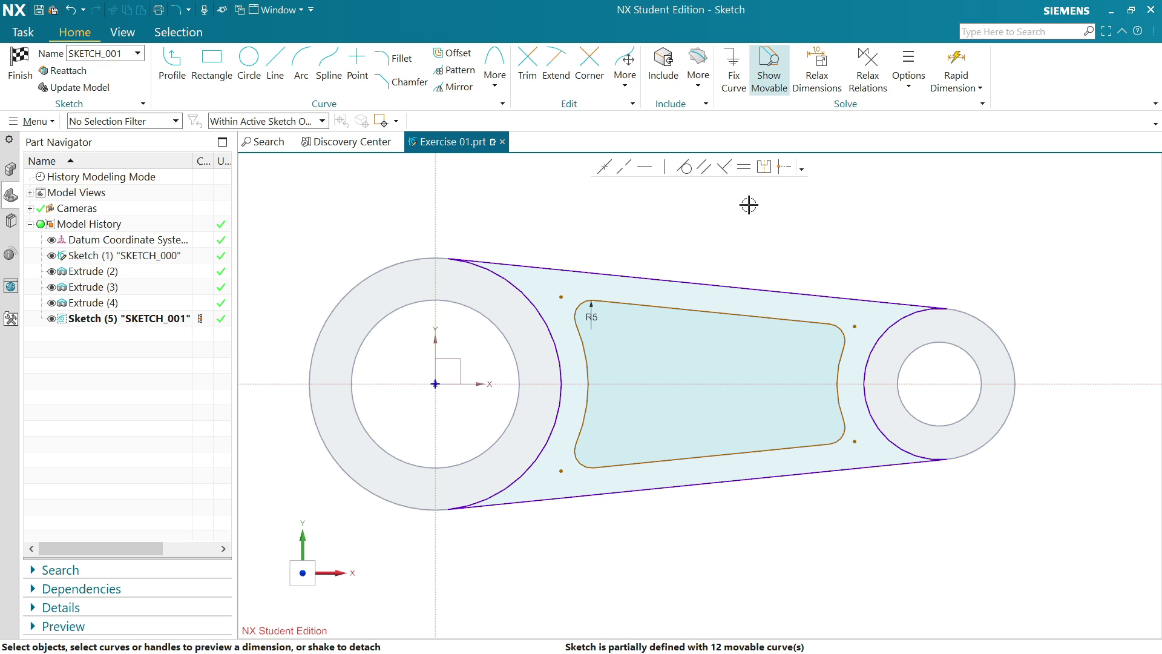
# Step: Finish the sketch and extrude the filleted pocket outline face
pyautogui.moveTo(877, 232); pyautogui.dragTo(877, 202, button='middle')
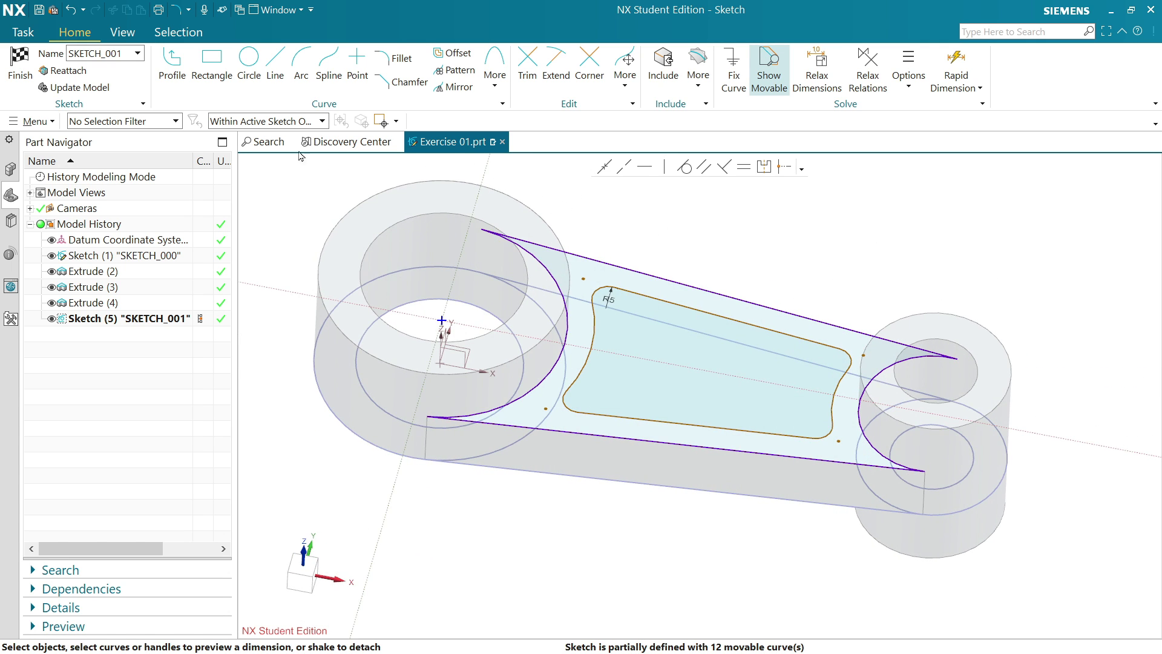
pyautogui.click(19, 63)
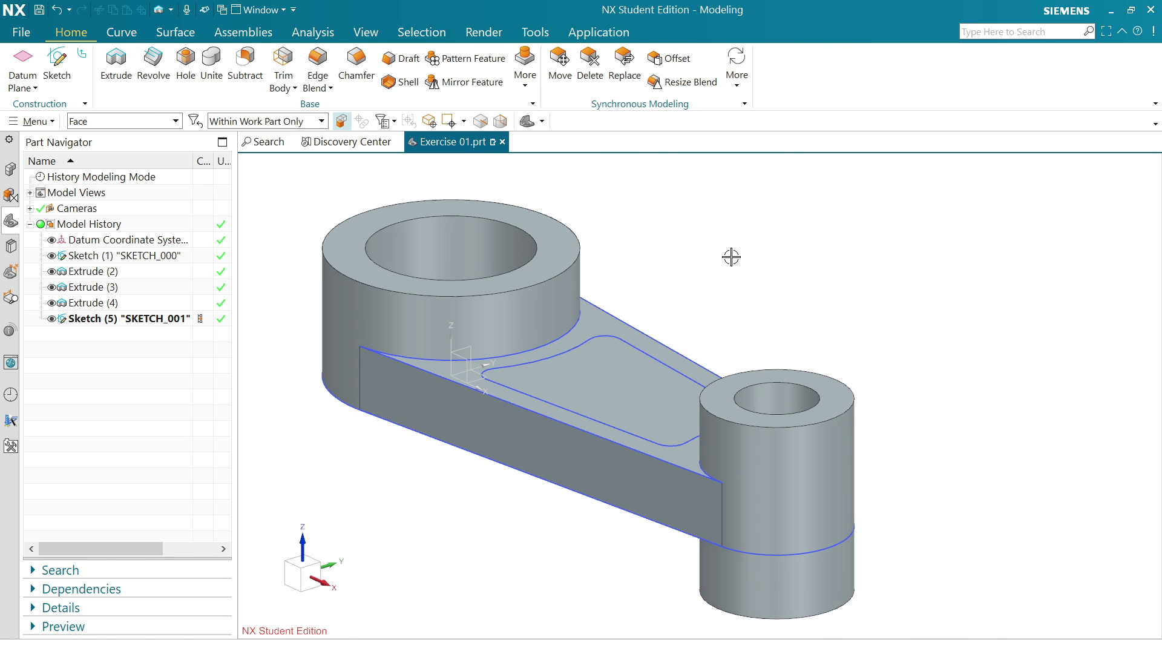
pyautogui.moveTo(731, 257); pyautogui.dragTo(763, 265, button='middle')
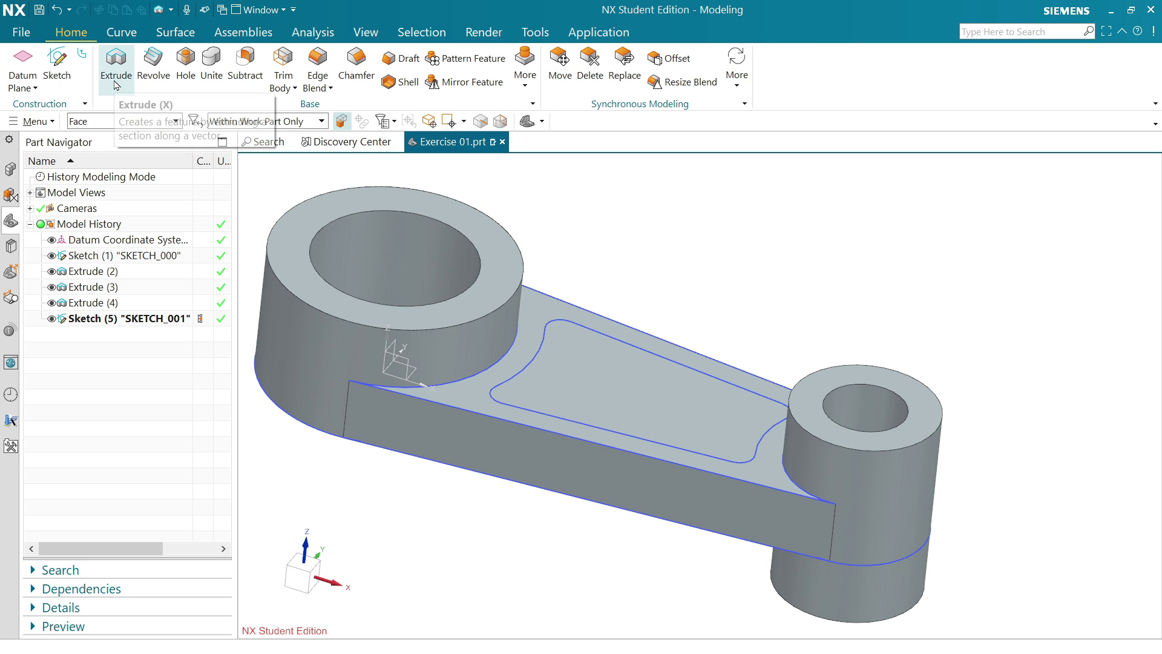
pyautogui.click(116, 78)
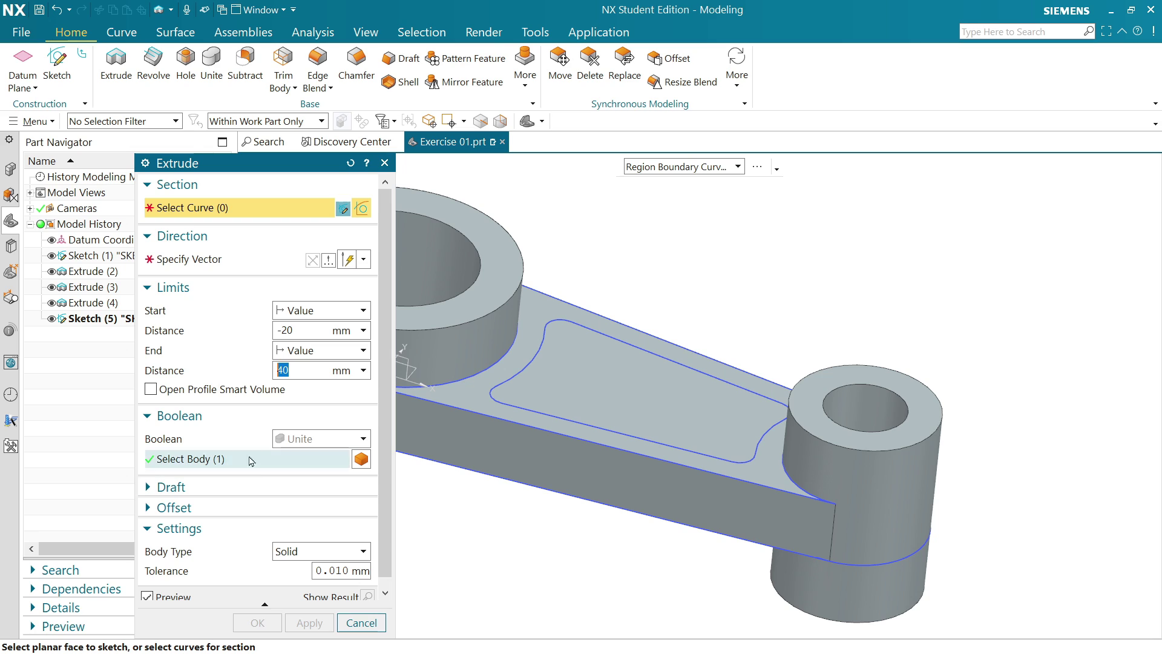
pyautogui.click(337, 440)
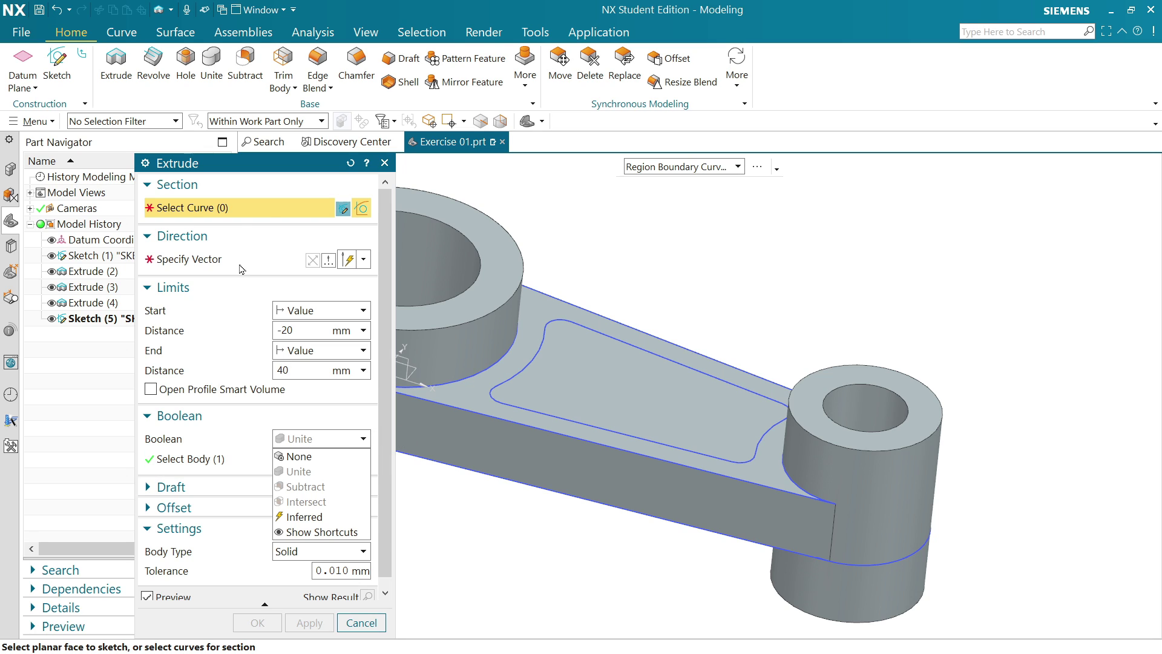
pyautogui.click(238, 206)
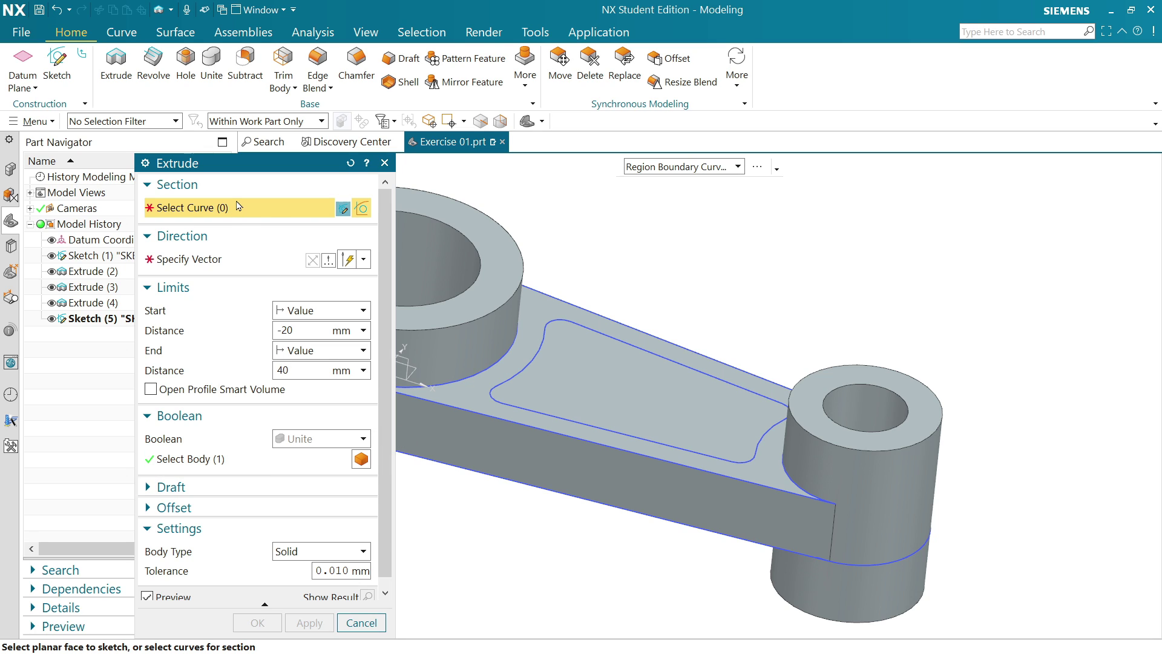
pyautogui.click(618, 395)
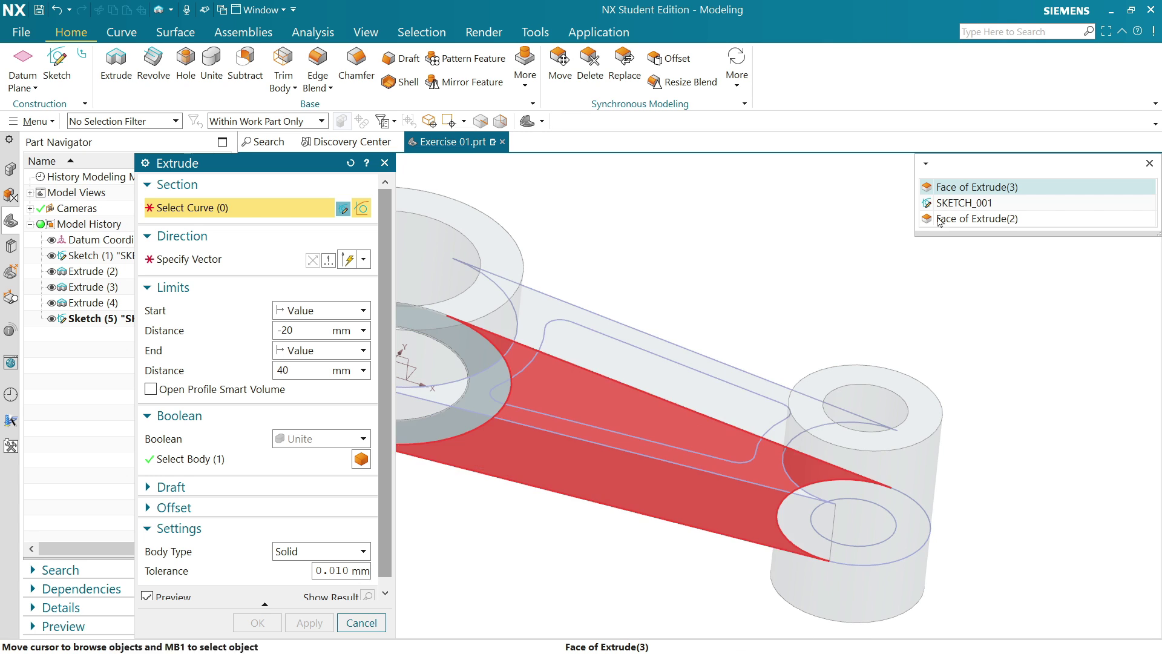
pyautogui.click(967, 189)
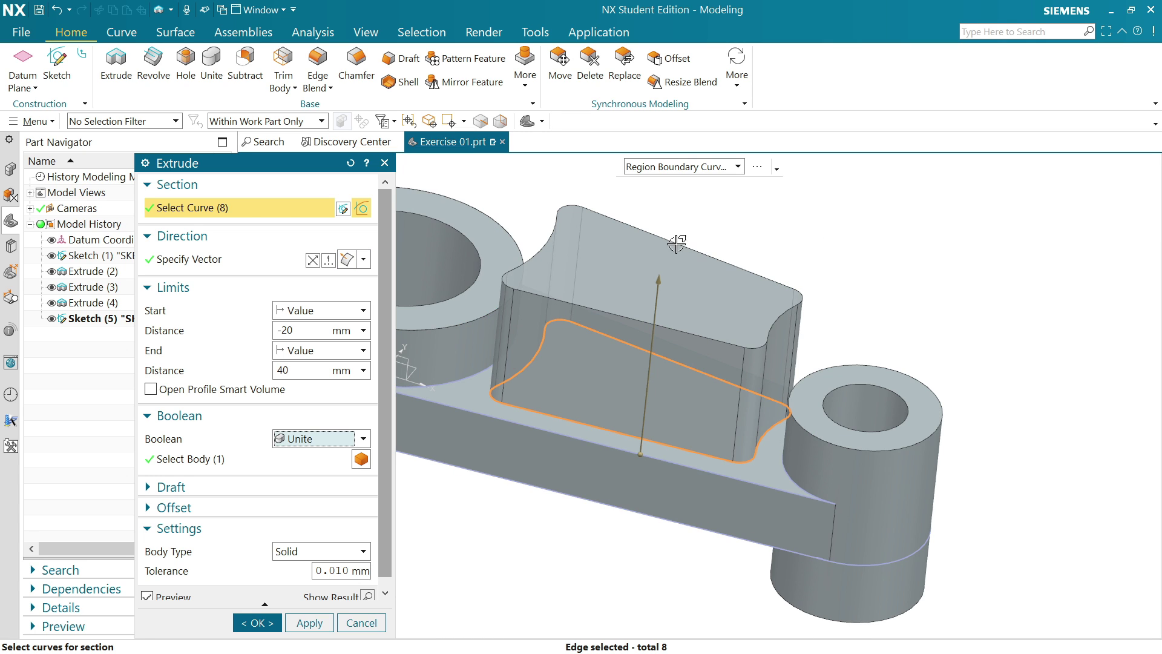
# Step: Set the extrusion to Subtract from 0 to -8 mm and cut the pocket
pyautogui.click(349, 445)
pyautogui.click(304, 489)
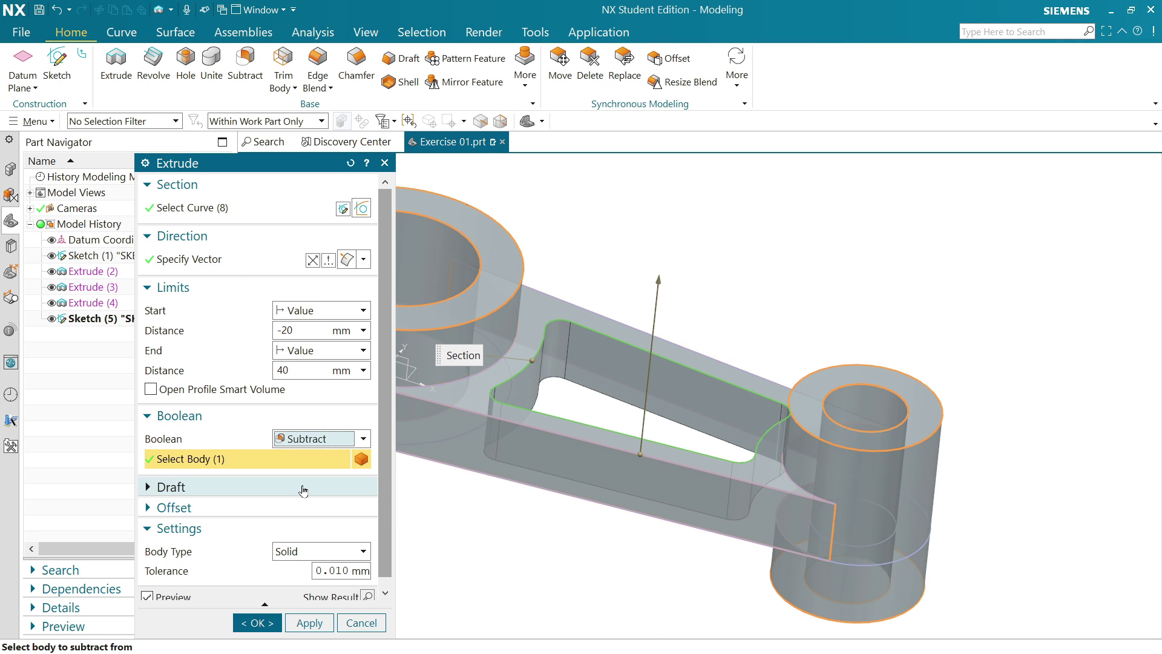
pyautogui.click(290, 330)
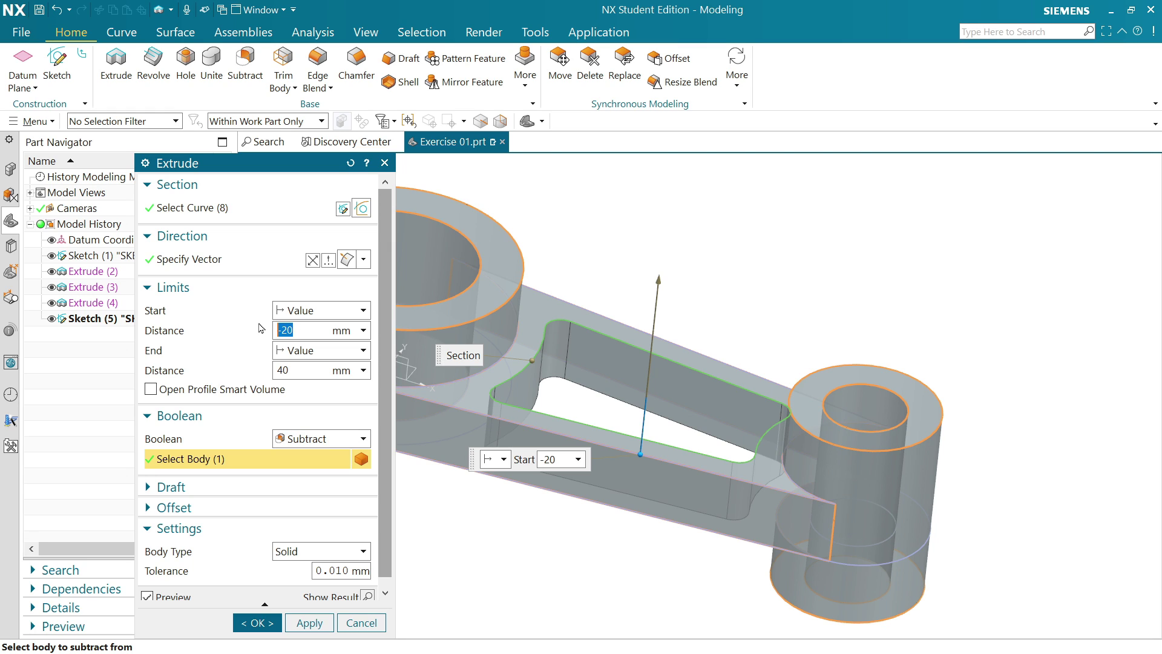
pyautogui.write('0')
pyautogui.click(299, 370)
pyautogui.moveTo(296, 371); pyautogui.dragTo(271, 371)
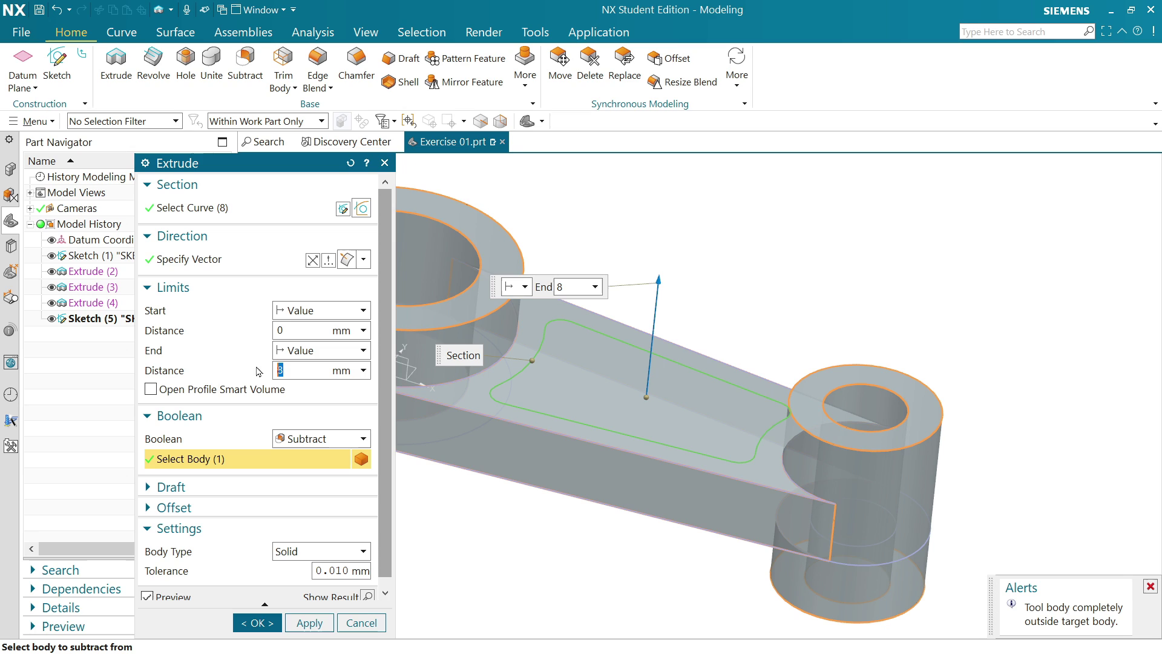
pyautogui.write('-8')
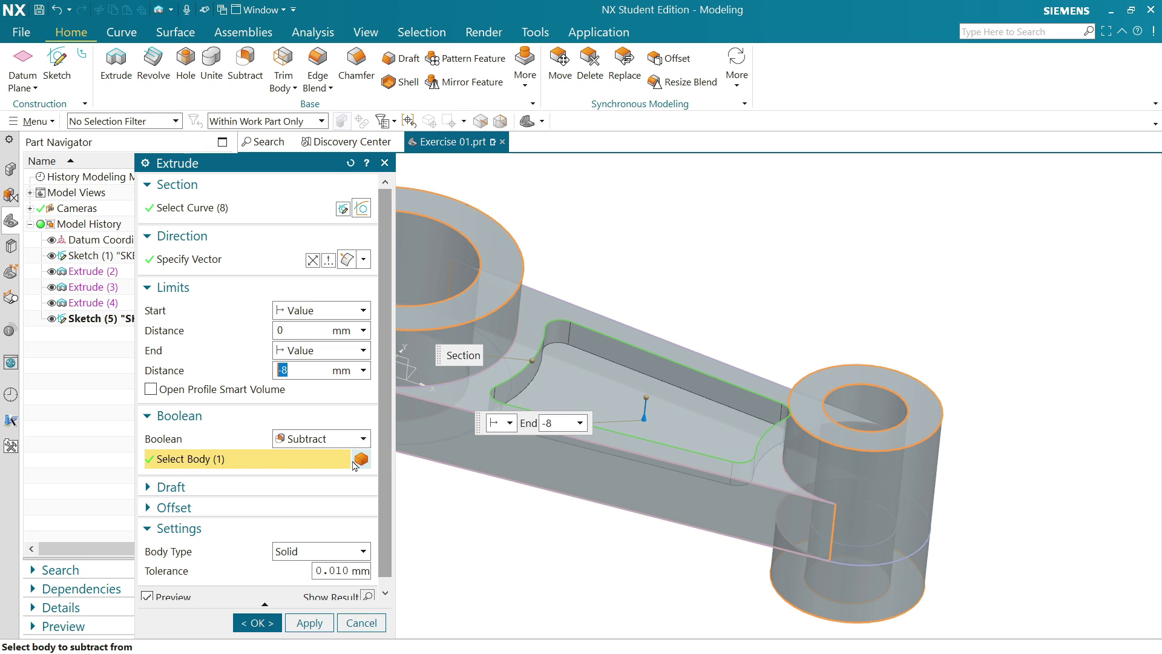
pyautogui.click(329, 465)
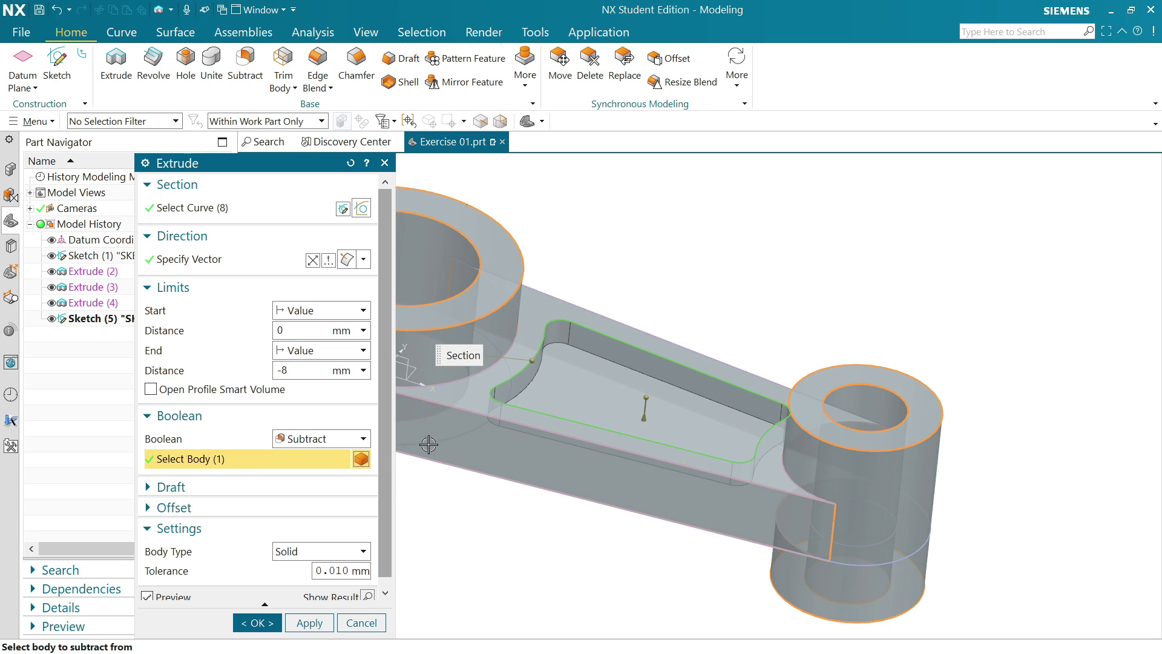
pyautogui.scroll(-3, 679, 435)
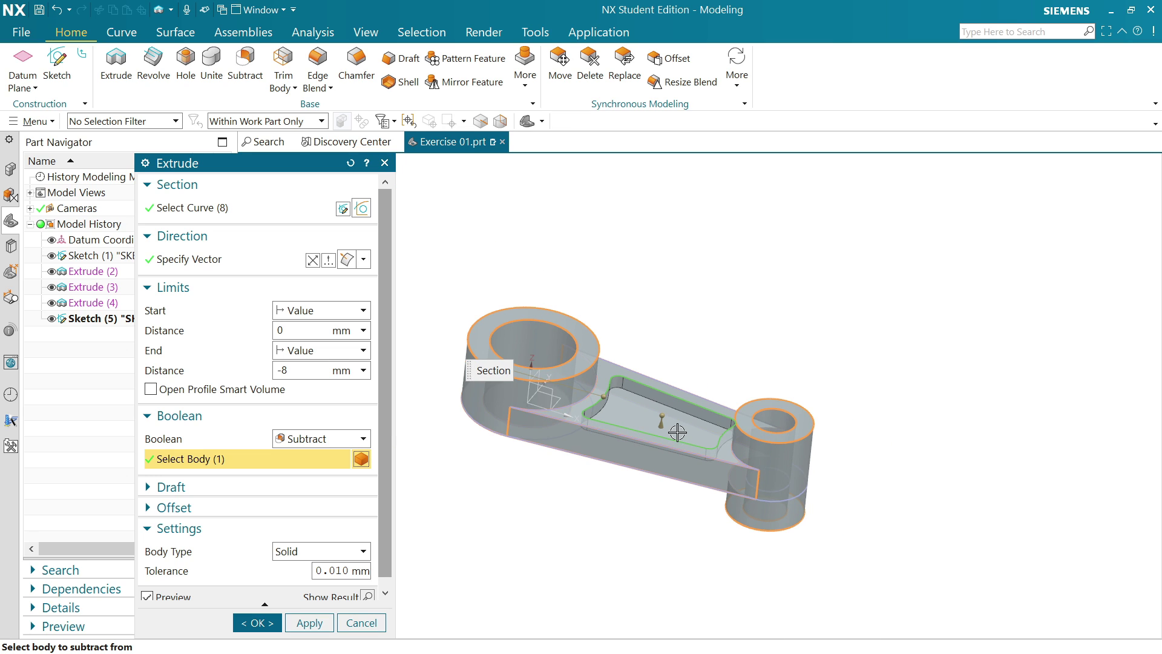
pyautogui.scroll(2, 562, 433)
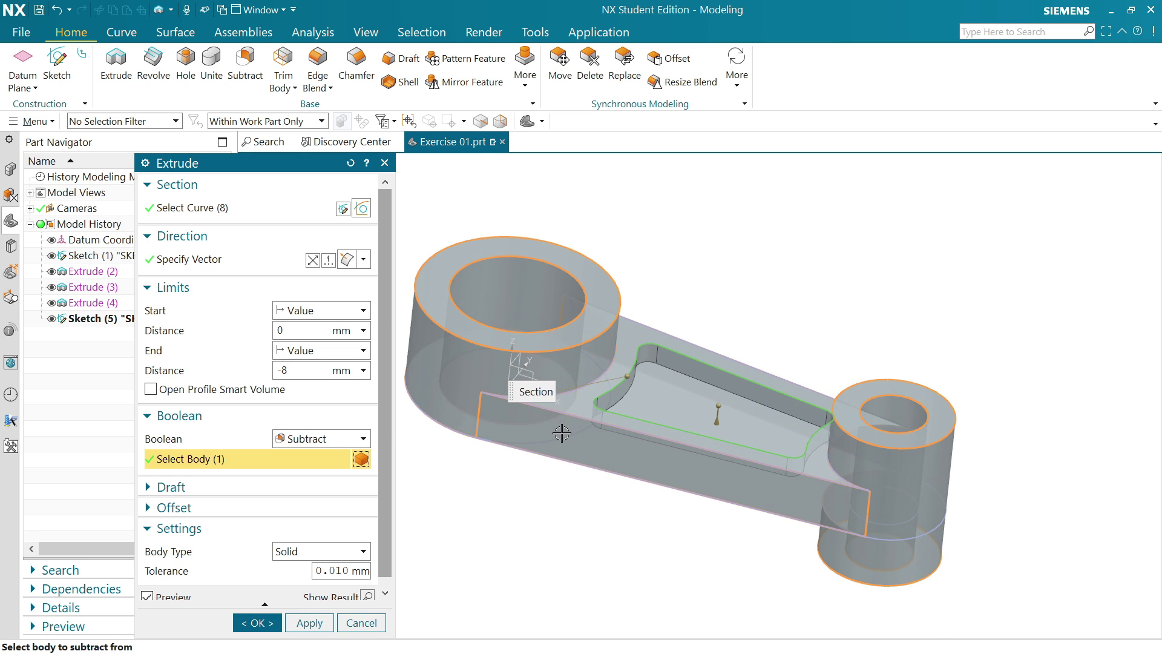
pyautogui.click(253, 622)
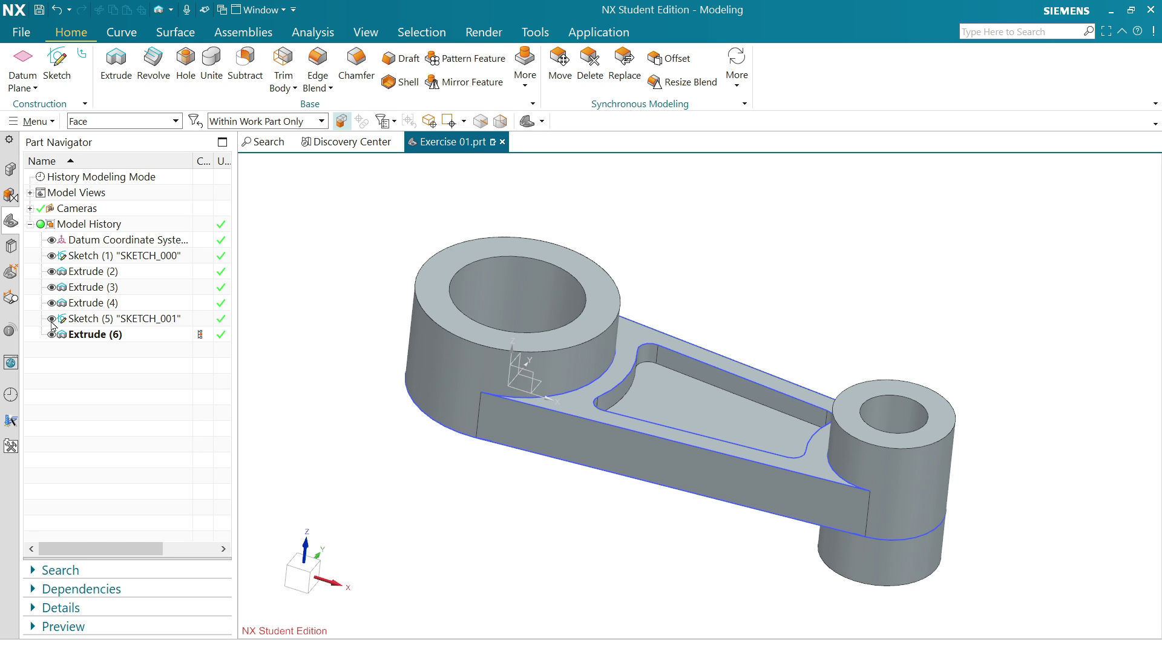
# Step: Hide Sketch (5), Sketch (1) and the datum coordinate system in the Part Navigator
pyautogui.click(52, 320)
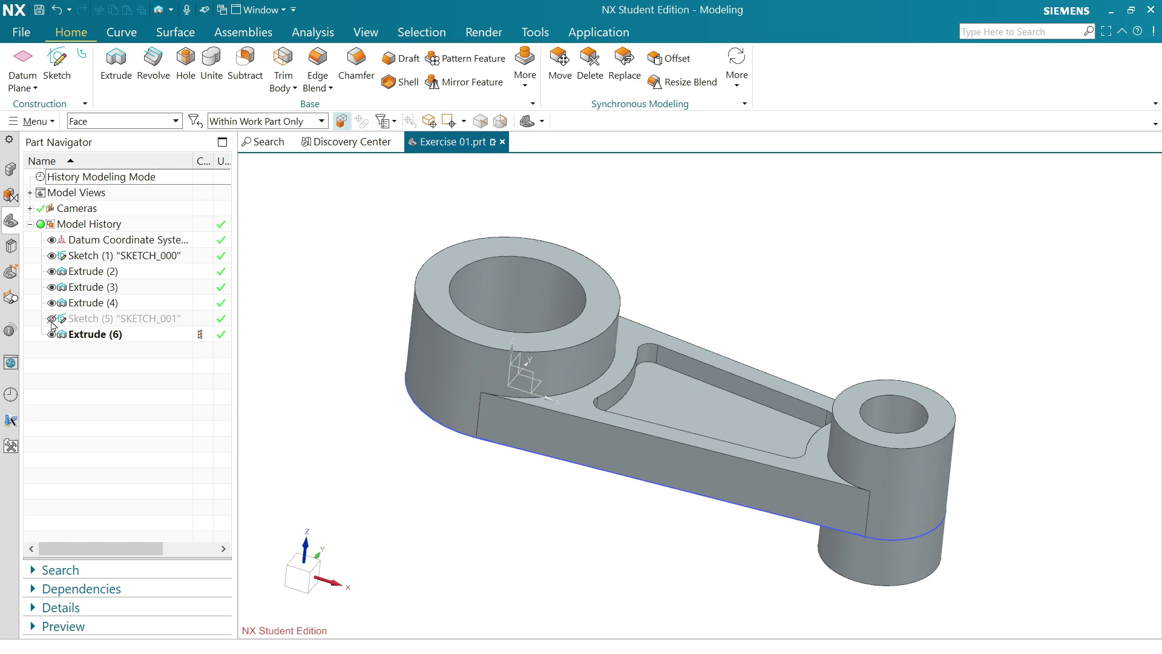
pyautogui.click(52, 255)
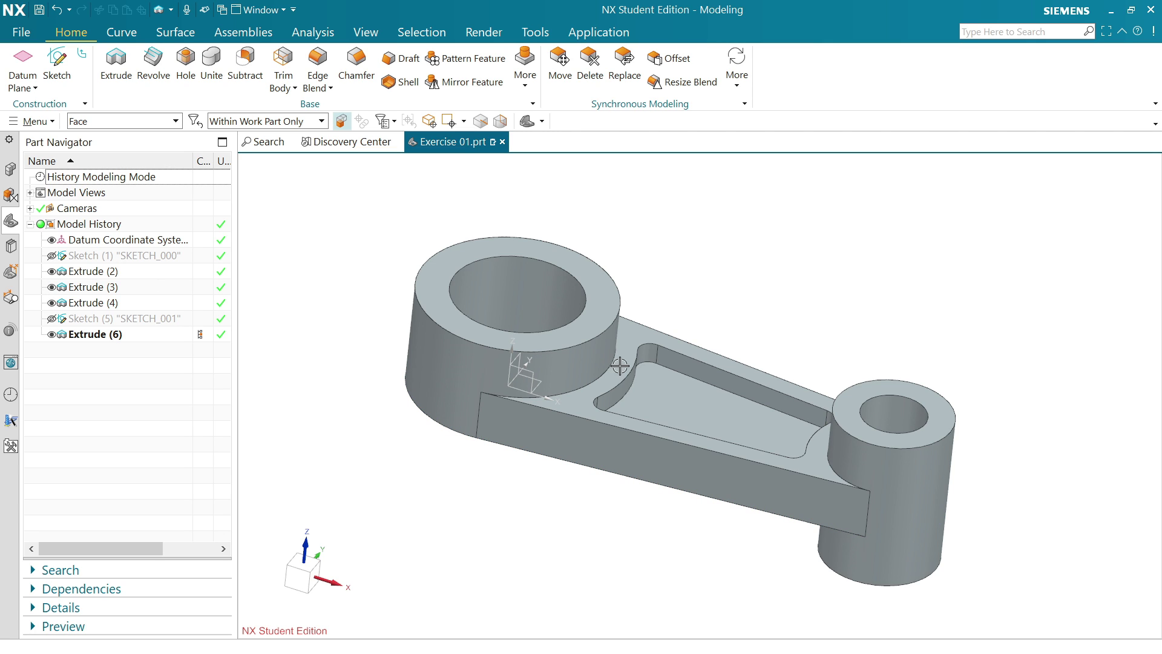
pyautogui.scroll(-3, 620, 366)
pyautogui.scroll(5, 561, 371)
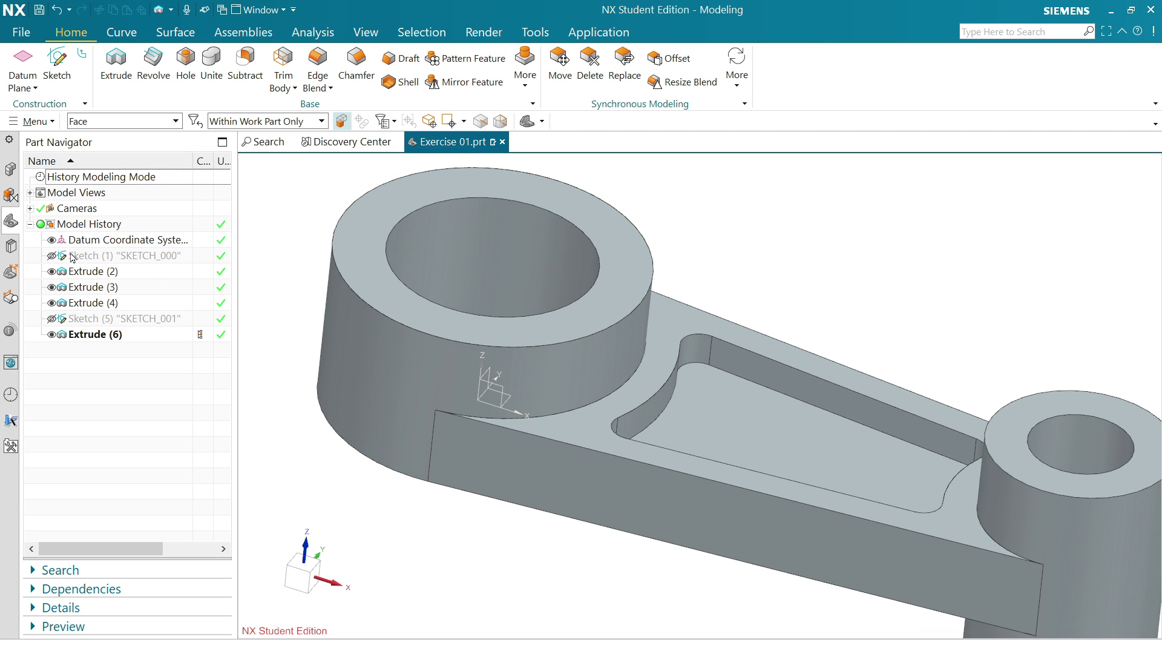
pyautogui.click(52, 239)
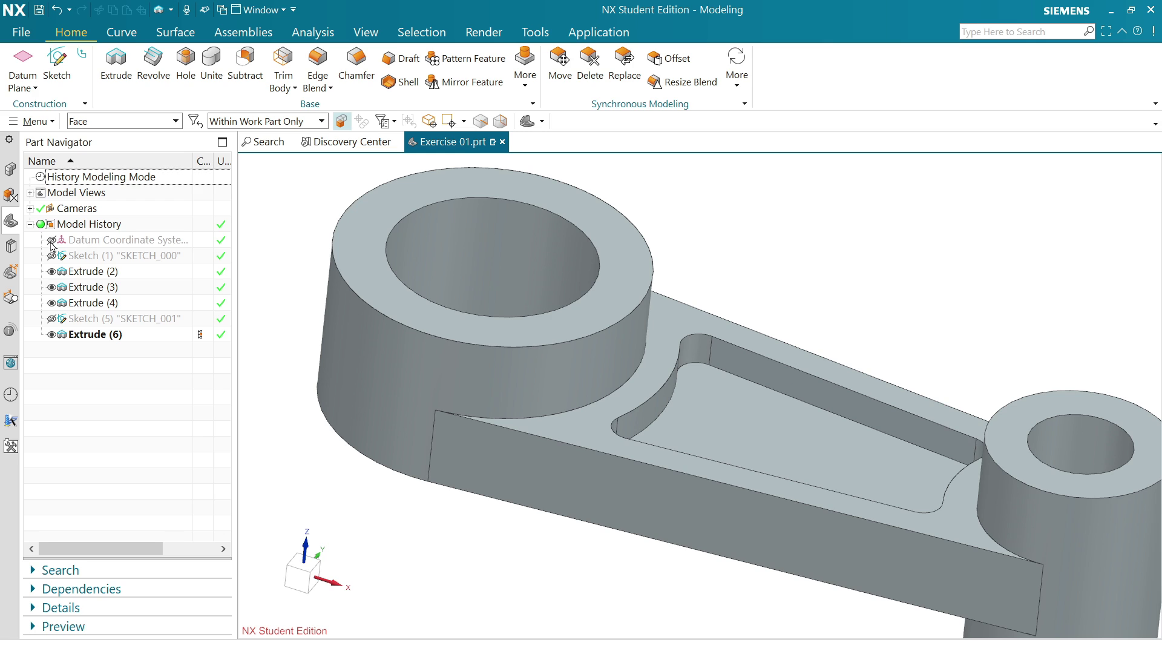
pyautogui.scroll(-1, 489, 404)
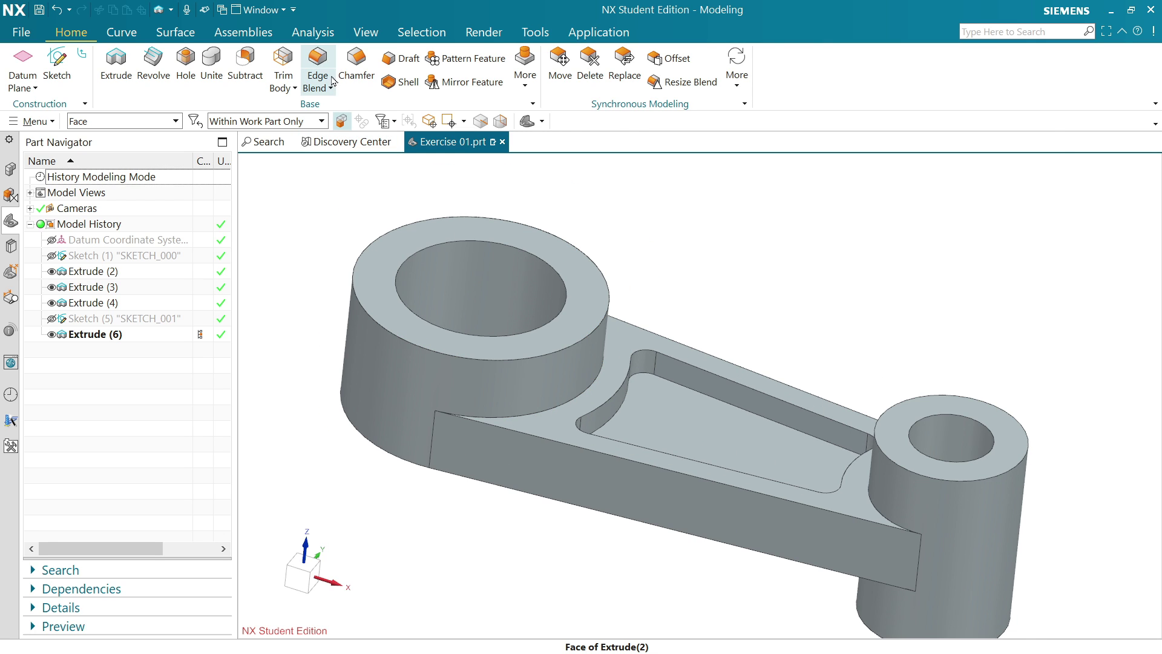
# Step: Start an edge blend with G1 (Tangent) continuity and a Circular shape
pyautogui.click(318, 63)
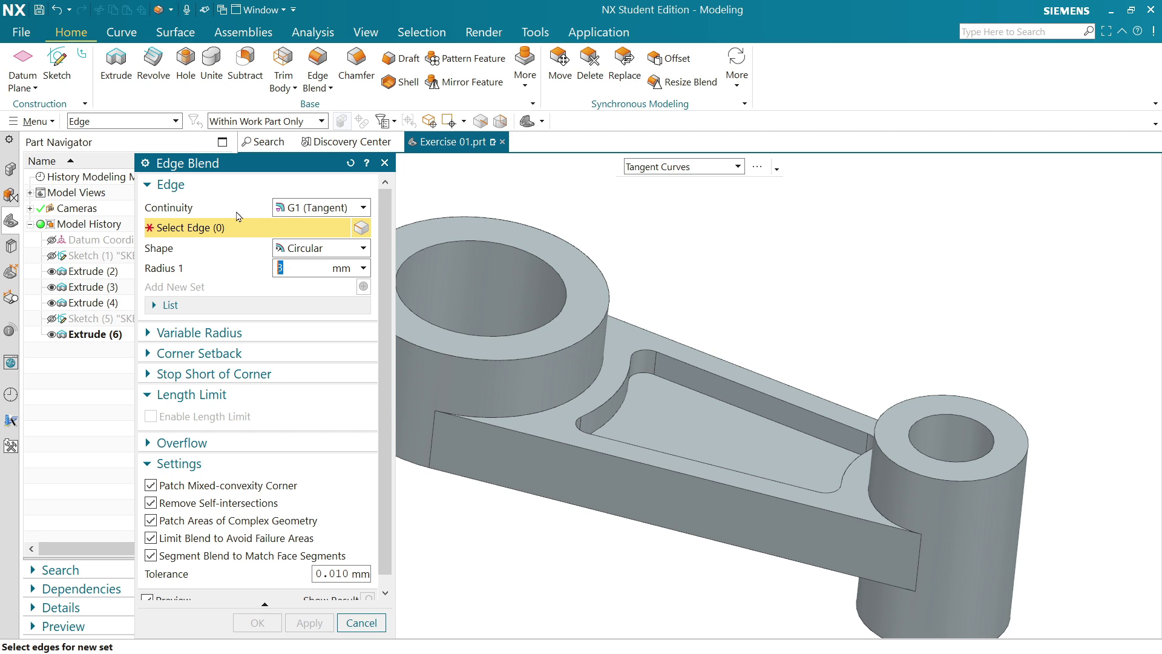
pyautogui.click(363, 208)
pyautogui.click(363, 209)
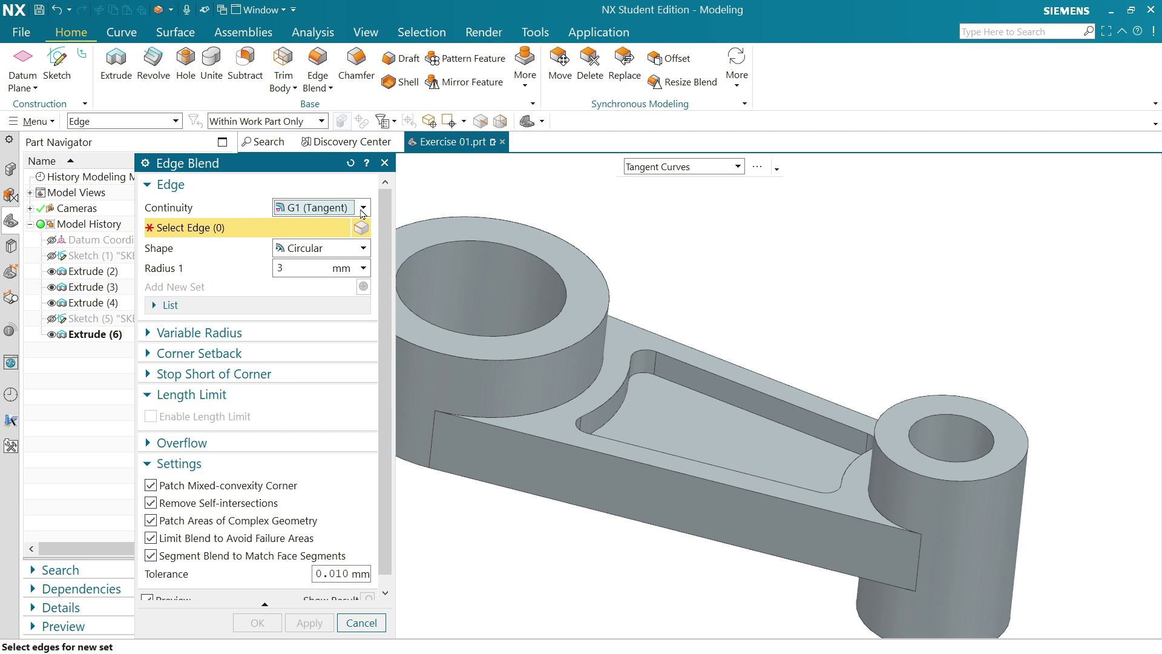
pyautogui.click(364, 249)
pyautogui.click(363, 248)
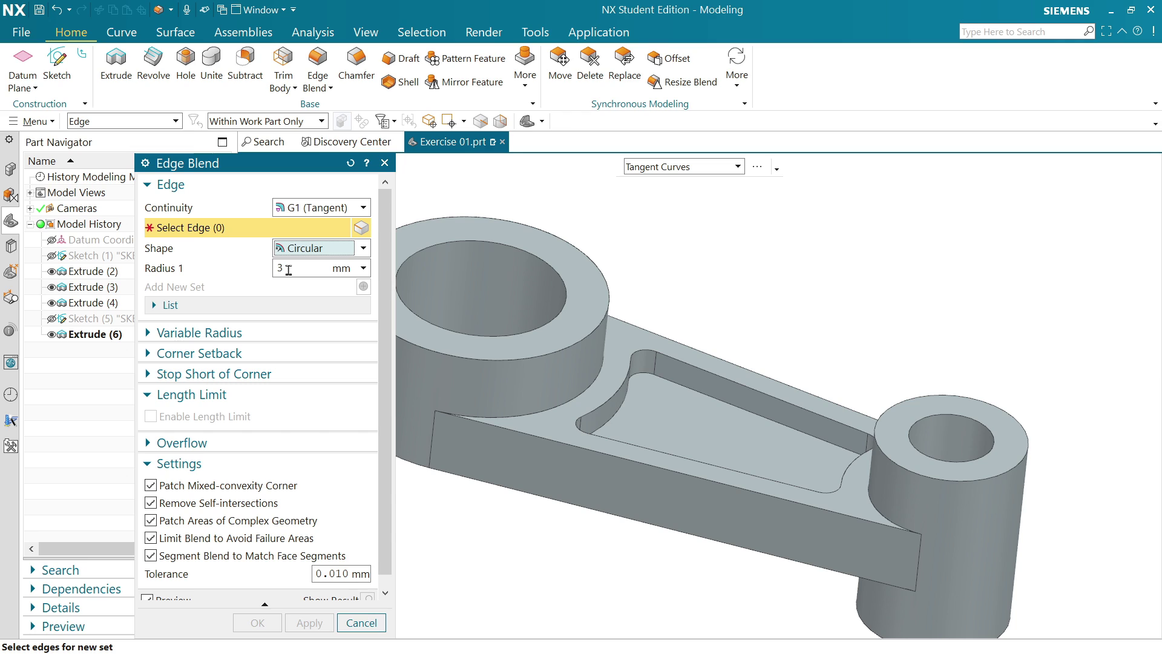
# Step: Round the three web-to-boss edges, including the lower small-boss edge, with a 3 mm blend
pyautogui.click(577, 394)
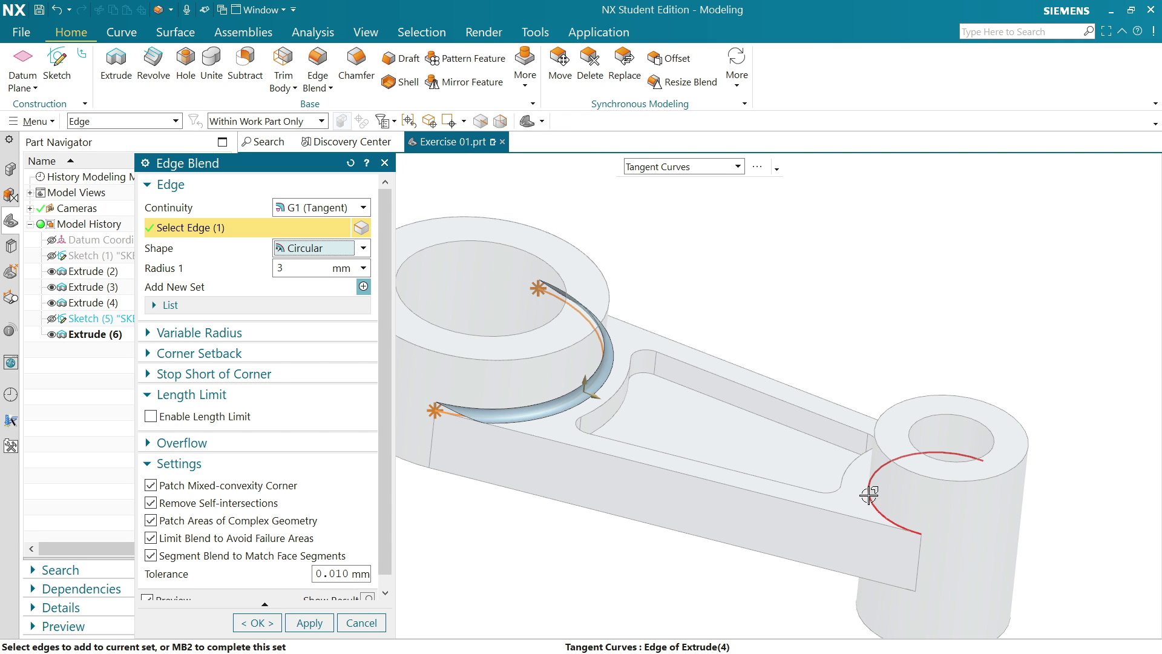
pyautogui.click(870, 495)
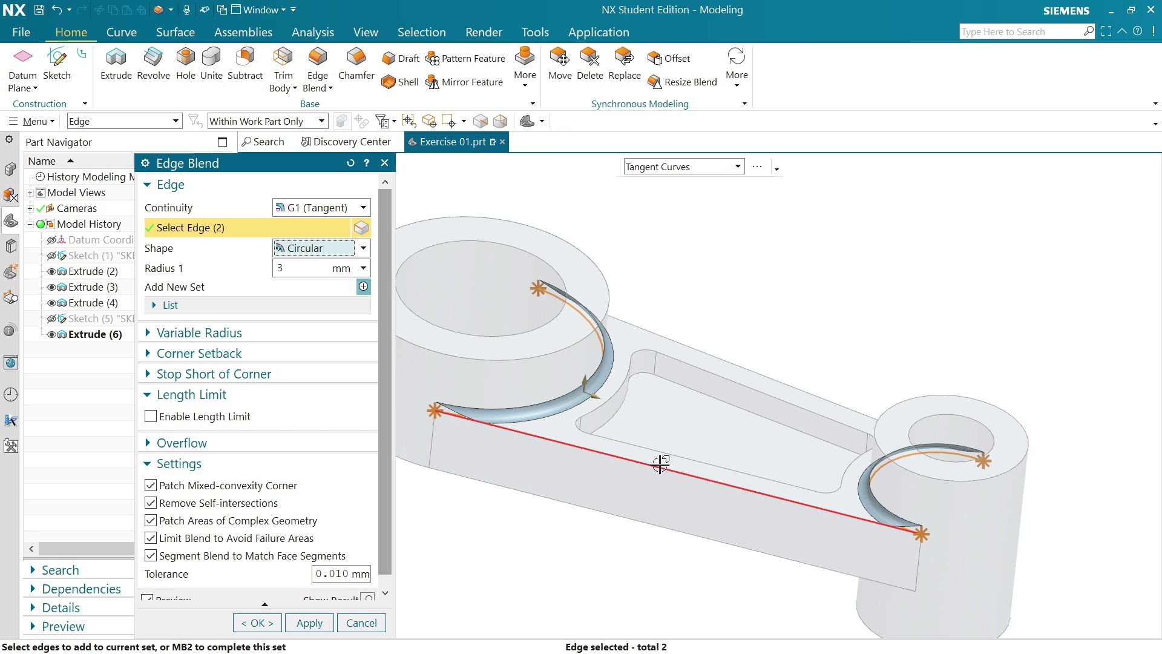
pyautogui.scroll(-1, 388, 460)
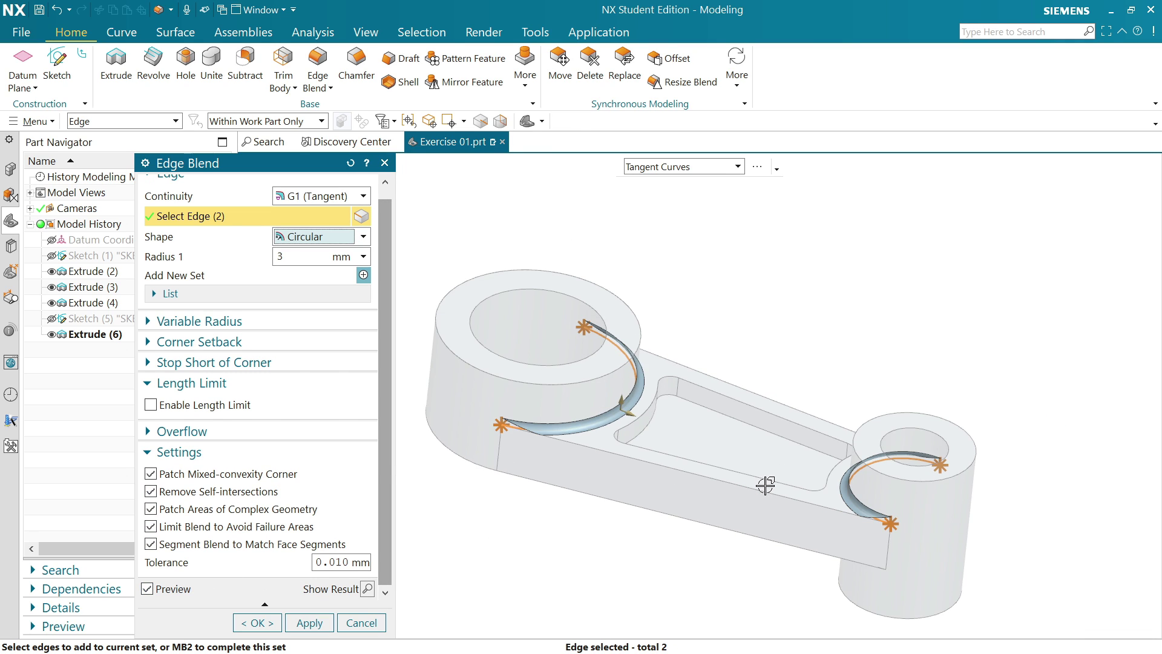
pyautogui.moveTo(832, 536); pyautogui.dragTo(855, 428, button='middle')
pyautogui.scroll(-3, 854, 428)
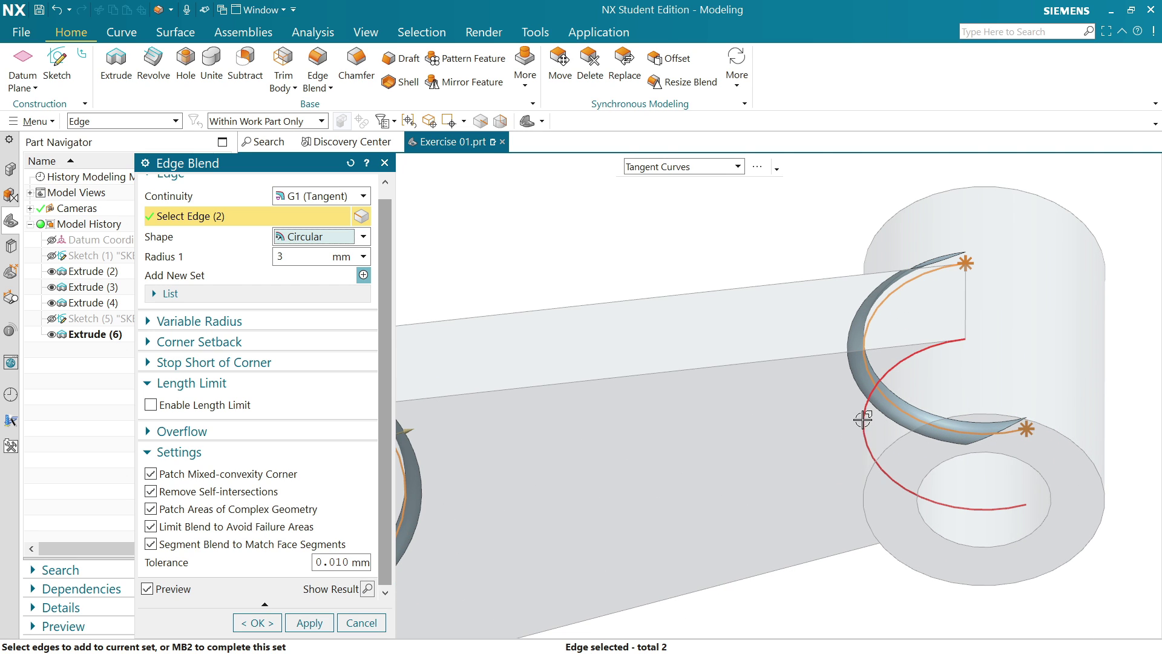
pyautogui.click(854, 434)
pyautogui.scroll(3, 854, 434)
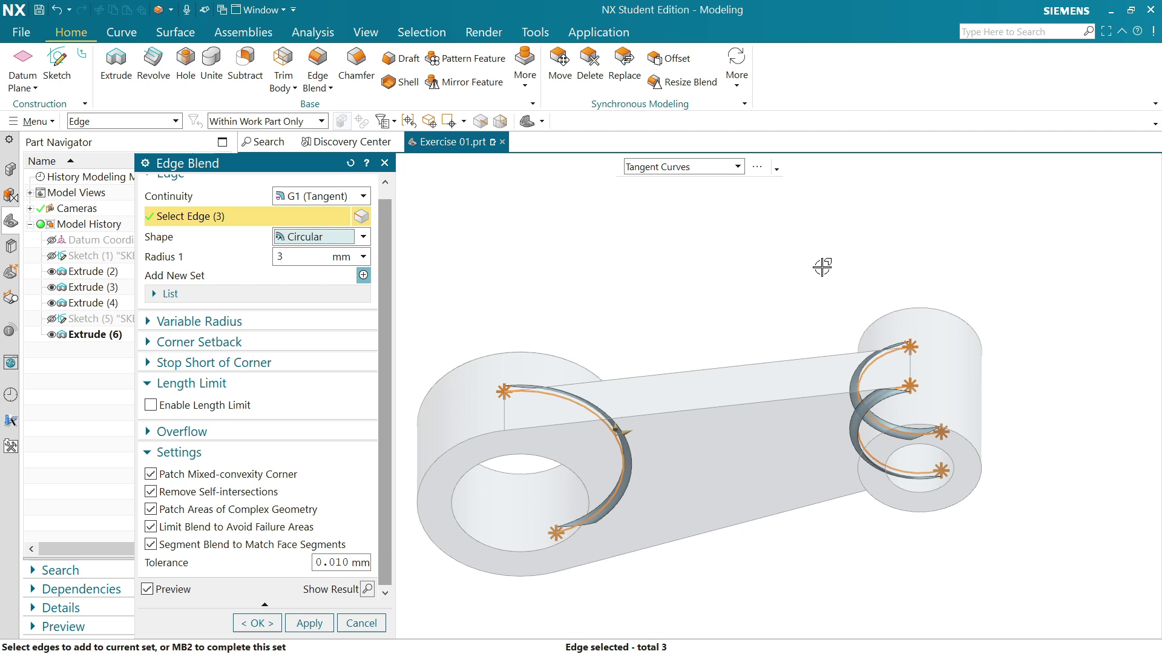
pyautogui.moveTo(818, 294); pyautogui.dragTo(803, 381, button='middle')
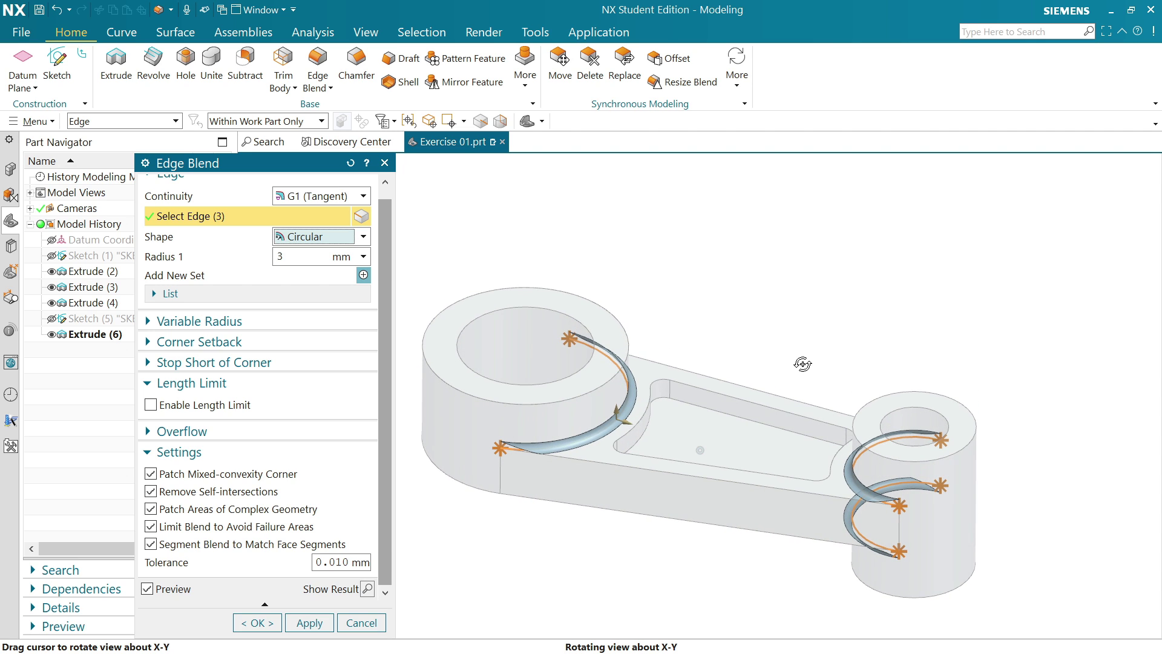
pyautogui.scroll(-3, 683, 494)
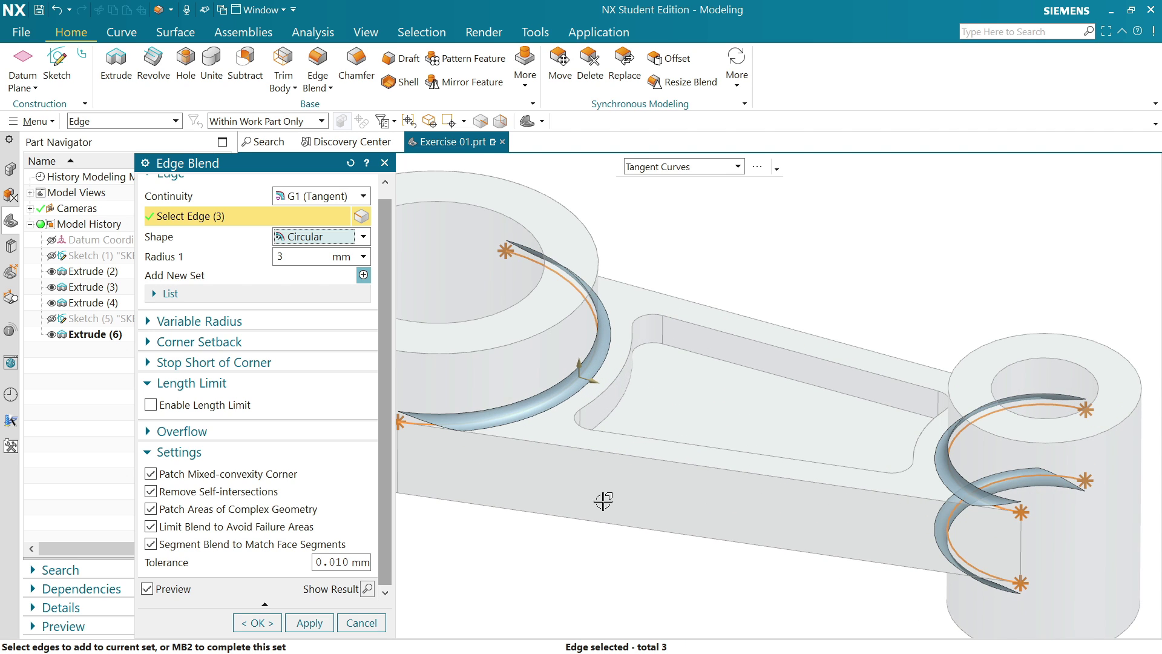
pyautogui.scroll(1, 388, 340)
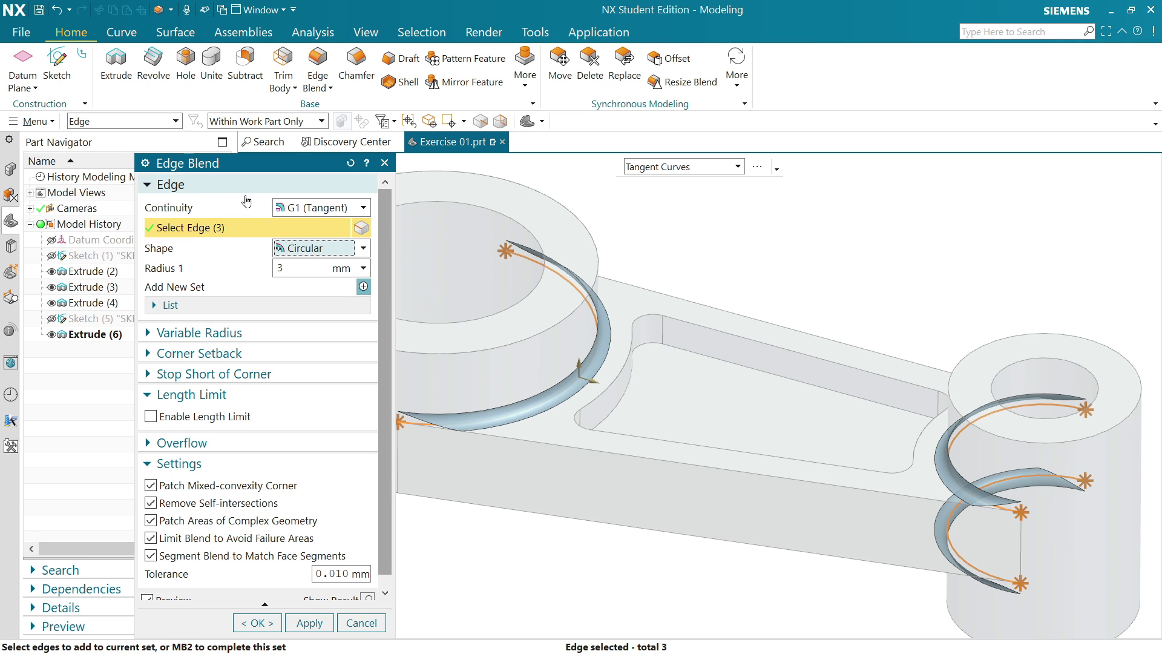
pyautogui.click(285, 623)
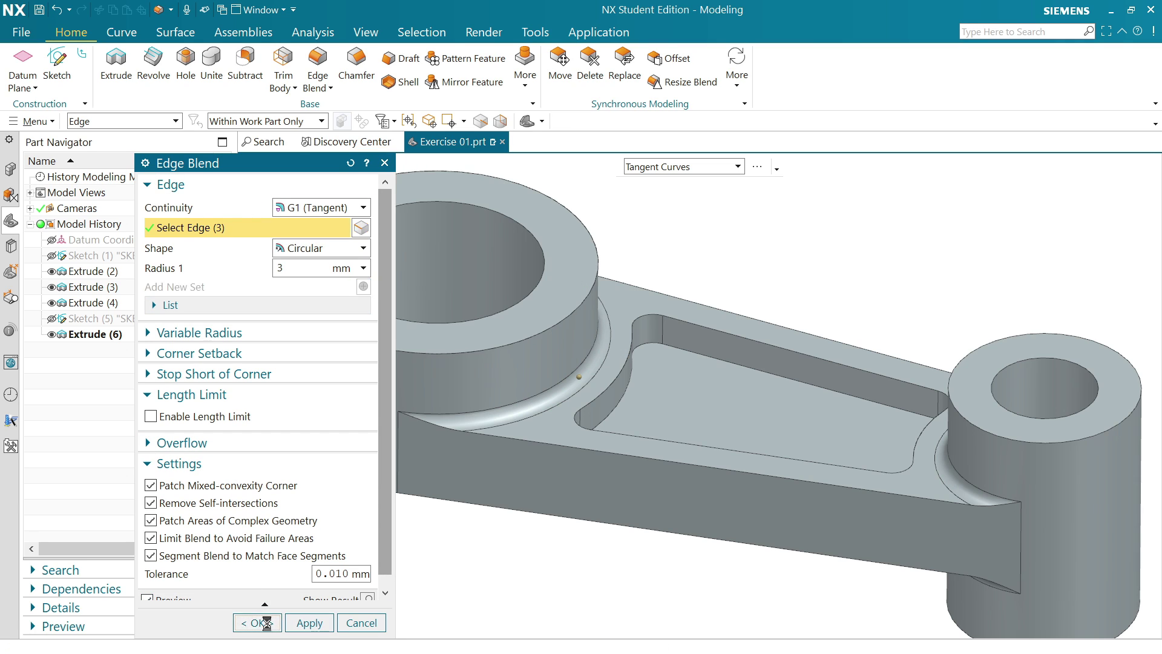
pyautogui.click(364, 61)
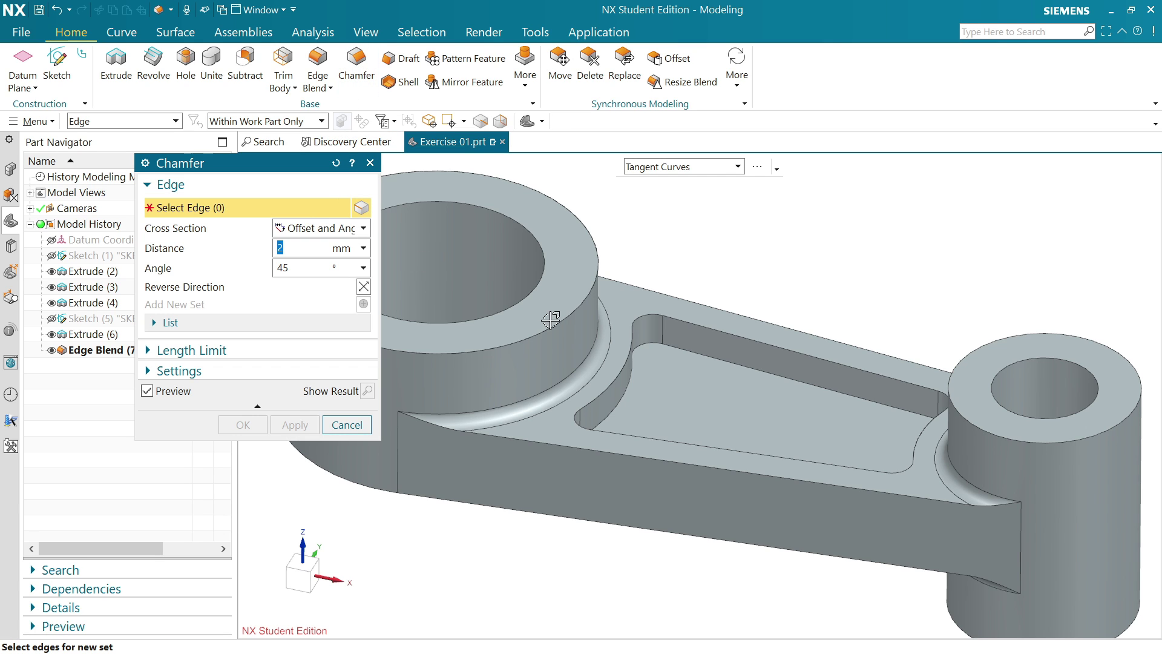
# Step: Chamfer both boss top rims and the small boss's bottom rim with a 2 mm, 45° Offset and Angle chamfer
pyautogui.click(362, 228)
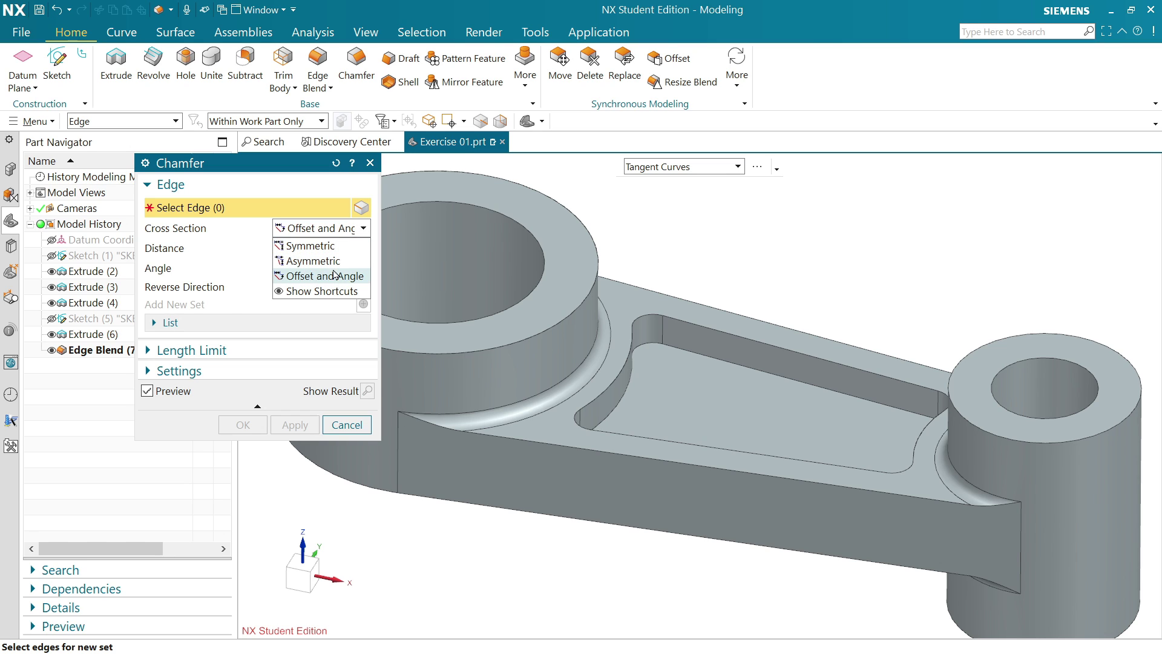
pyautogui.click(361, 231)
pyautogui.doubleClick(279, 249)
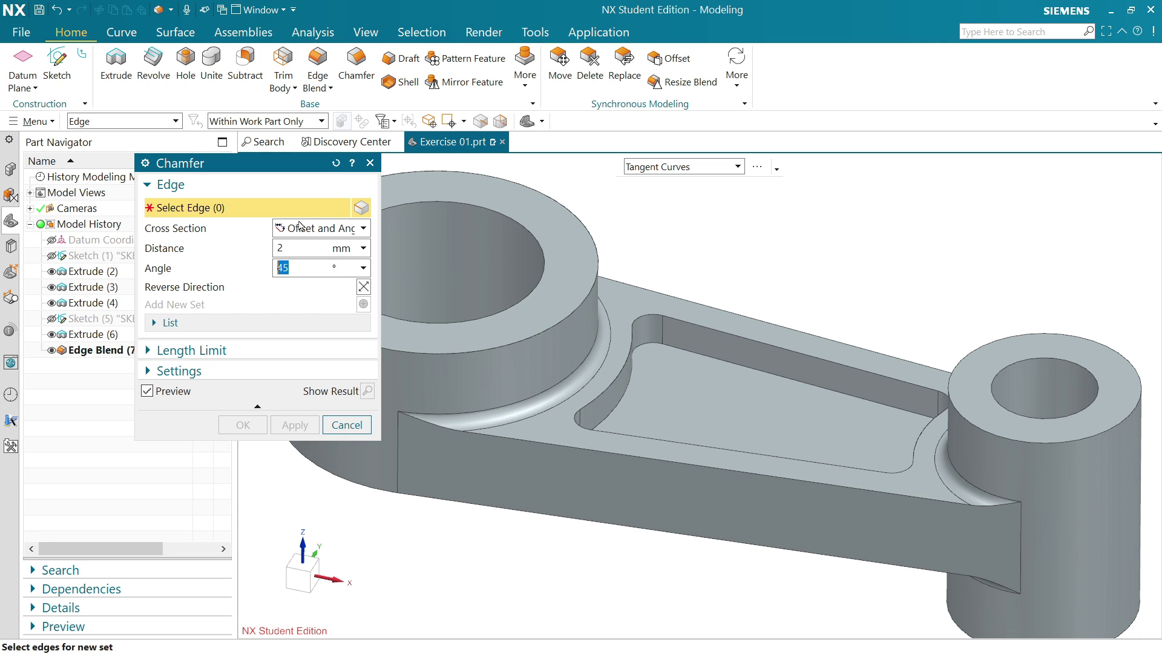
pyautogui.click(548, 299)
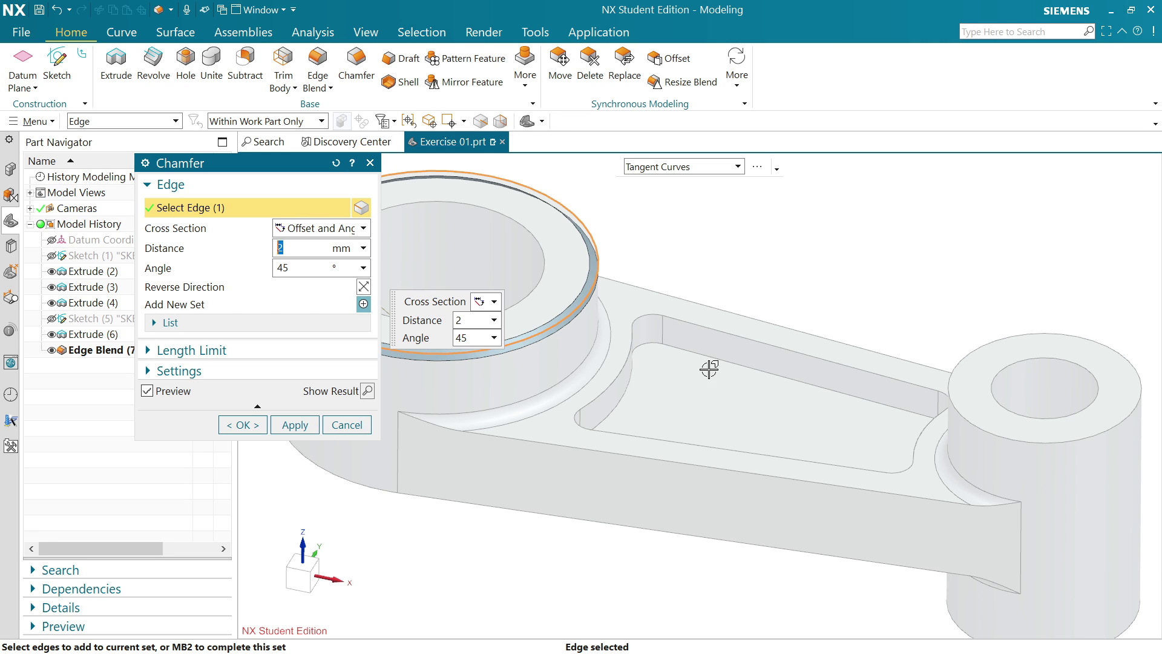
pyautogui.click(951, 401)
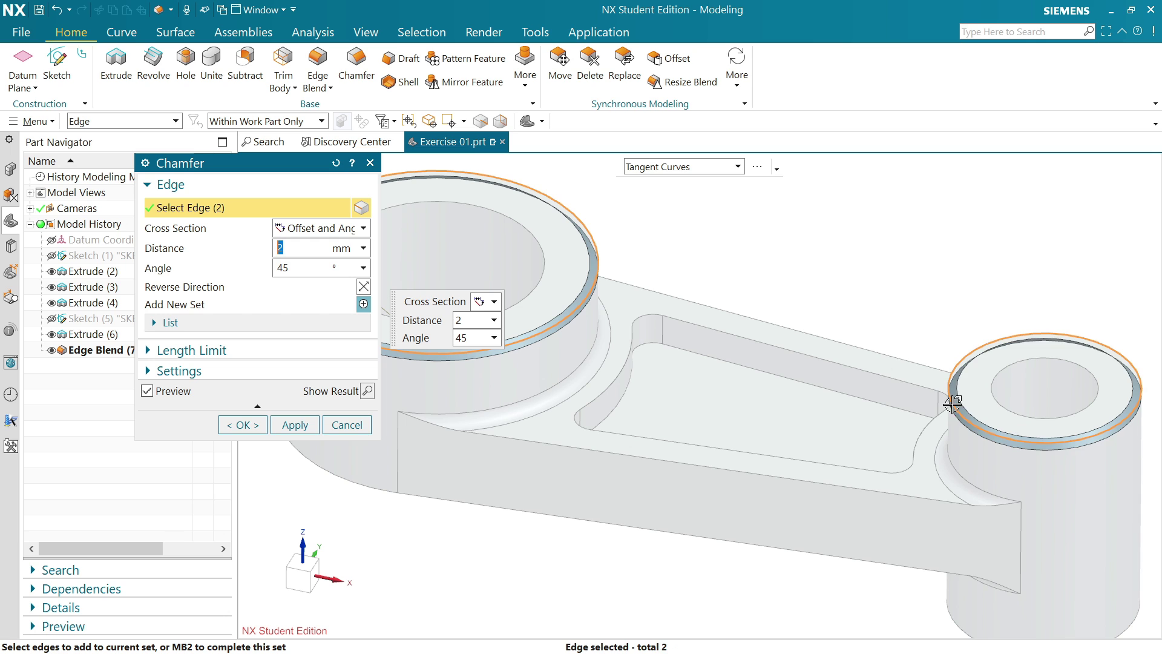
pyautogui.click(952, 613)
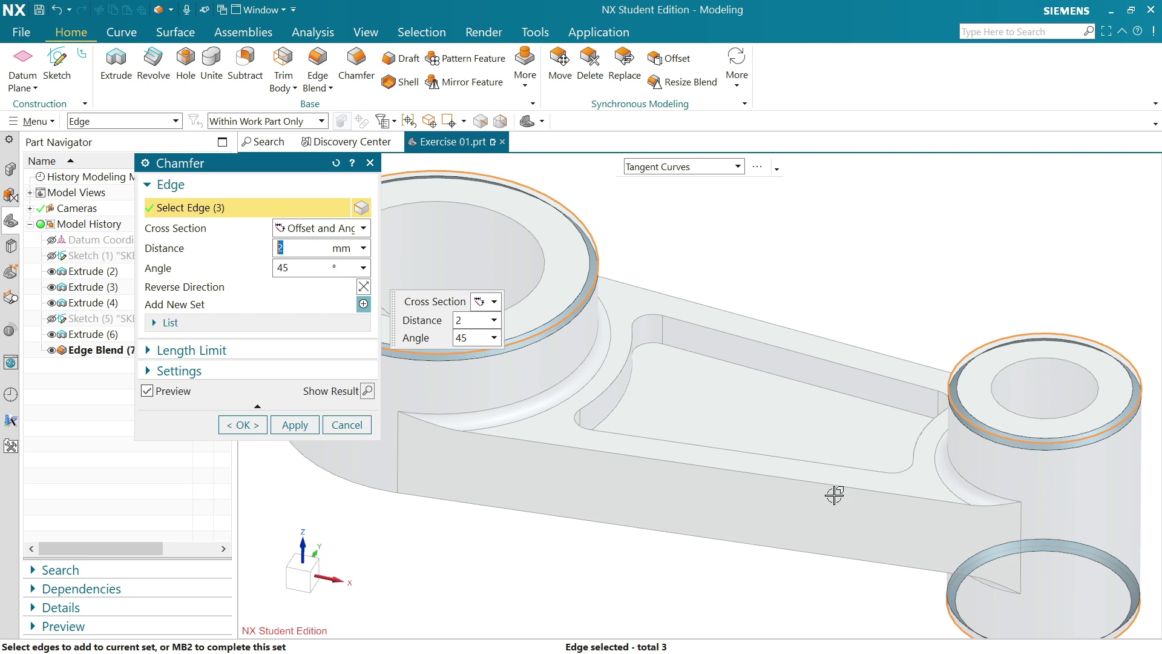
pyautogui.scroll(-2, 827, 477)
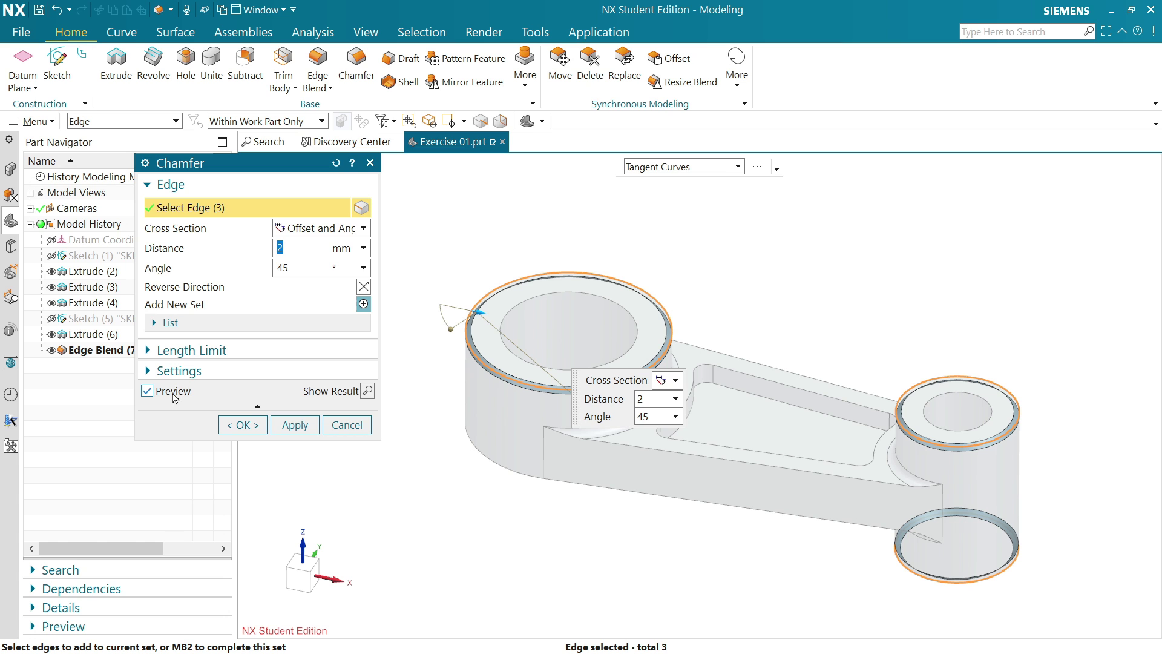
pyautogui.click(239, 424)
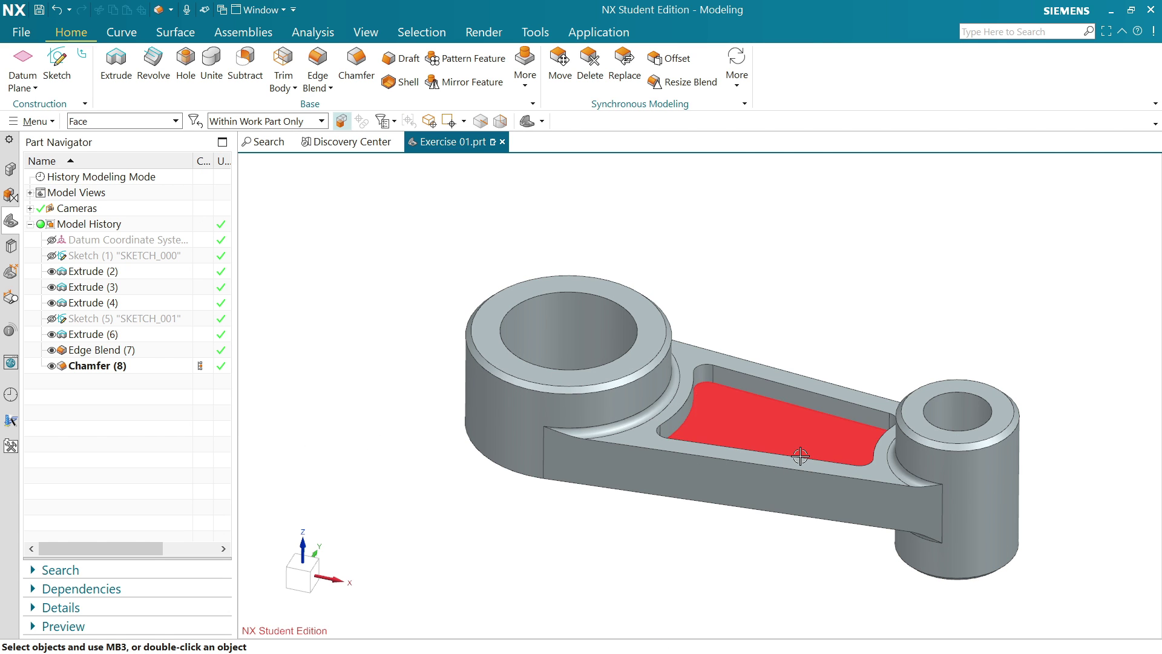
pyautogui.moveTo(801, 456); pyautogui.dragTo(765, 449, button='middle')
pyautogui.moveTo(764, 449); pyautogui.dragTo(770, 442, button='middle')
pyautogui.scroll(1, 781, 442)
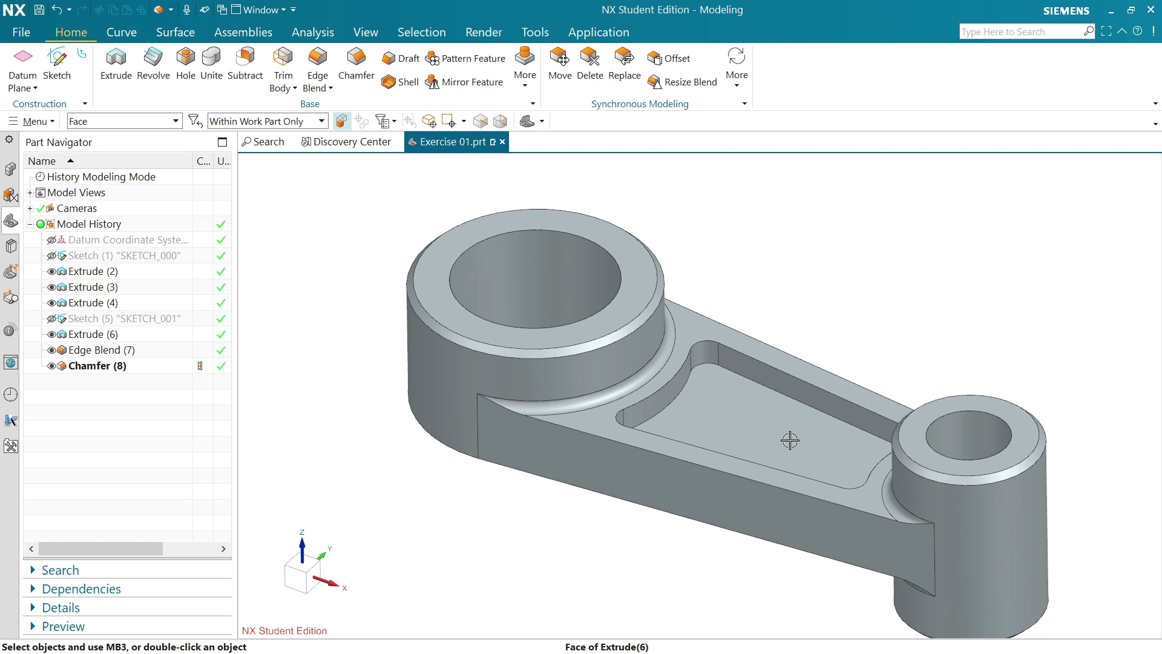
pyautogui.scroll(-1, 790, 441)
pyautogui.scroll(1, 847, 472)
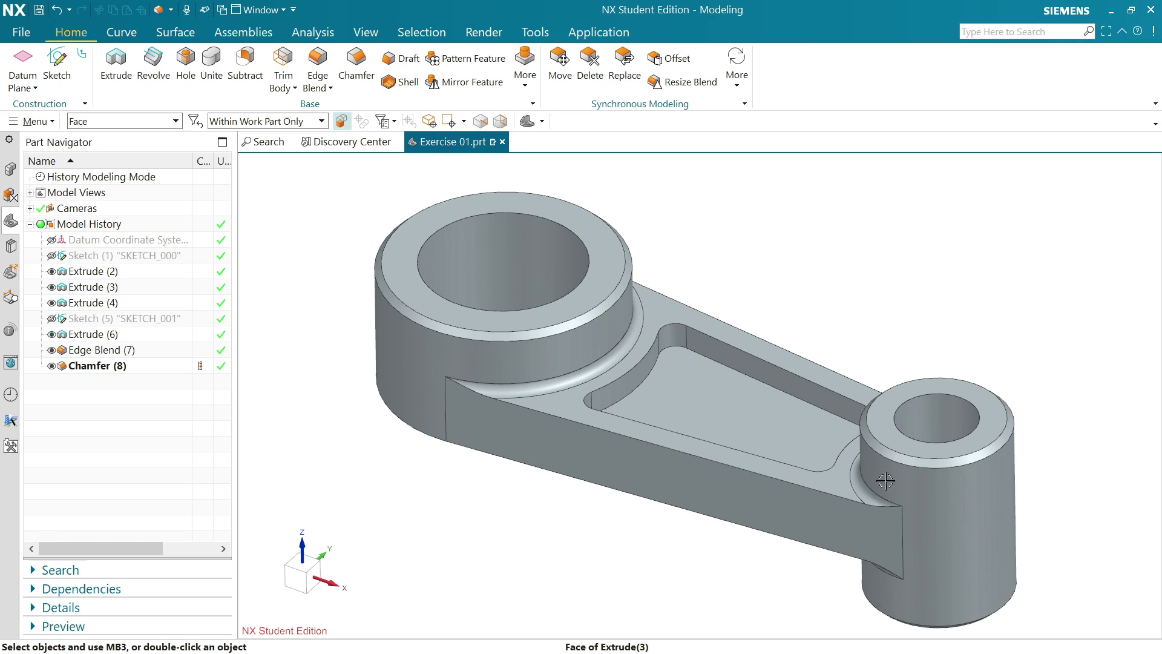
pyautogui.scroll(-1, 1048, 418)
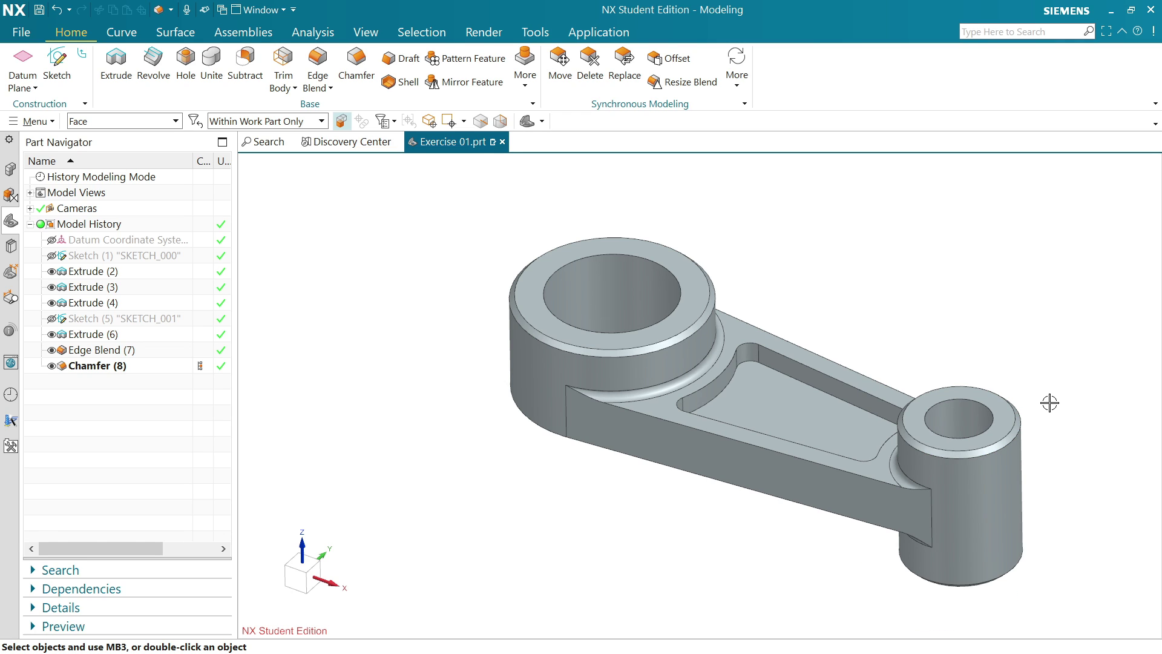
pyautogui.scroll(1, 1048, 402)
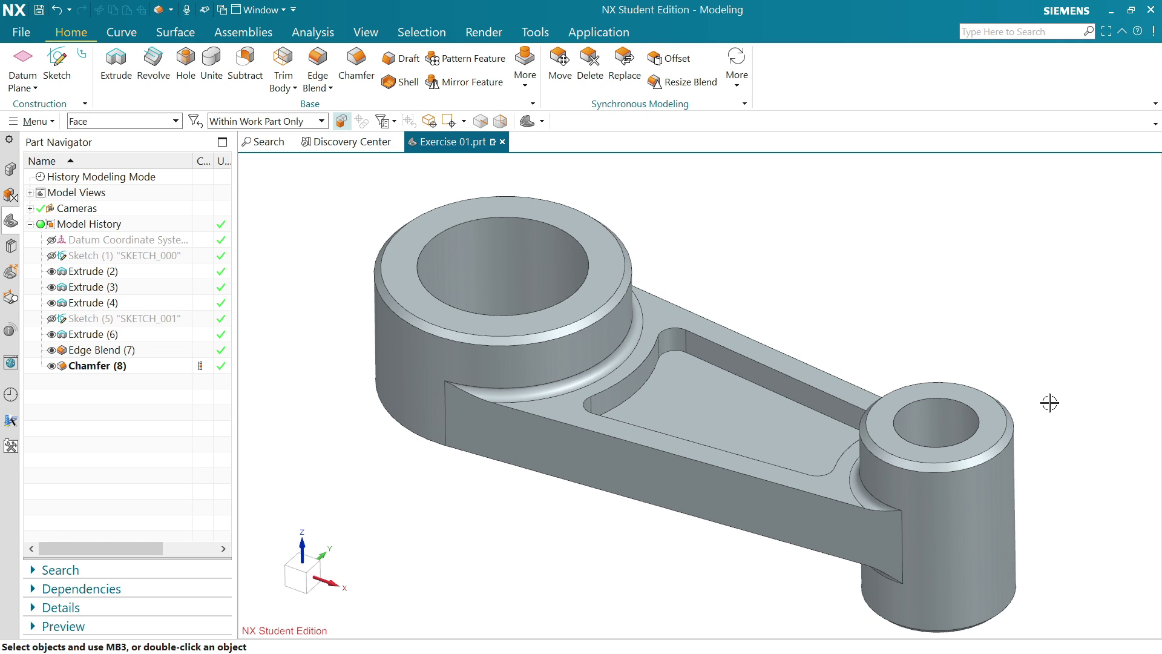